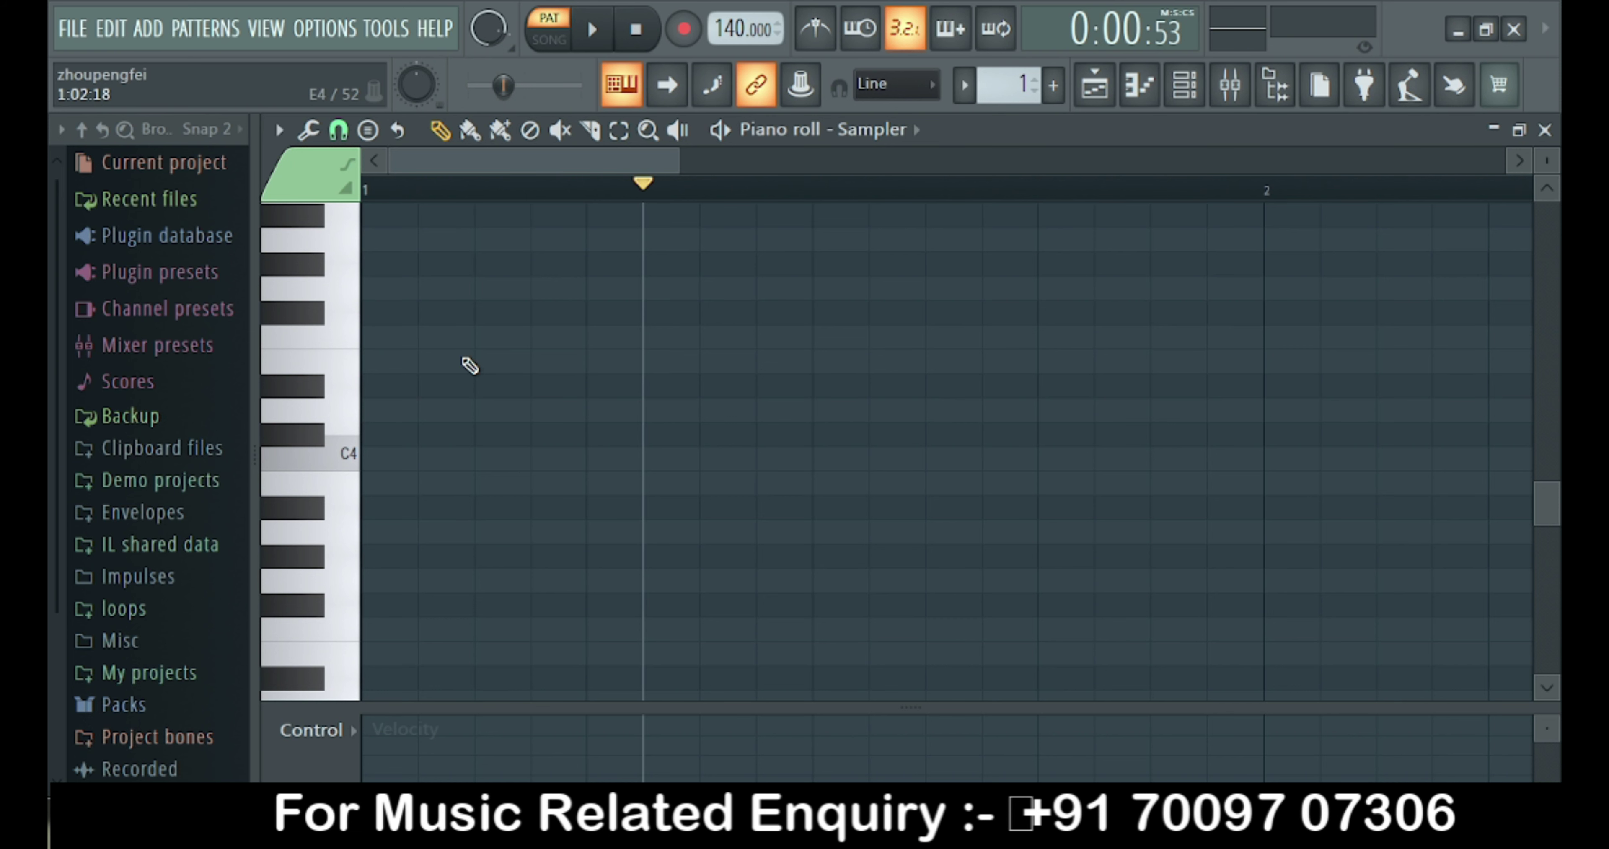
Place a trial note on A1, move it to F1, and delete the trial notes from the low octave.
{"action": "scroll", "coordinate": [465, 375], "scroll_direction": "down", "scroll_amount": 8}
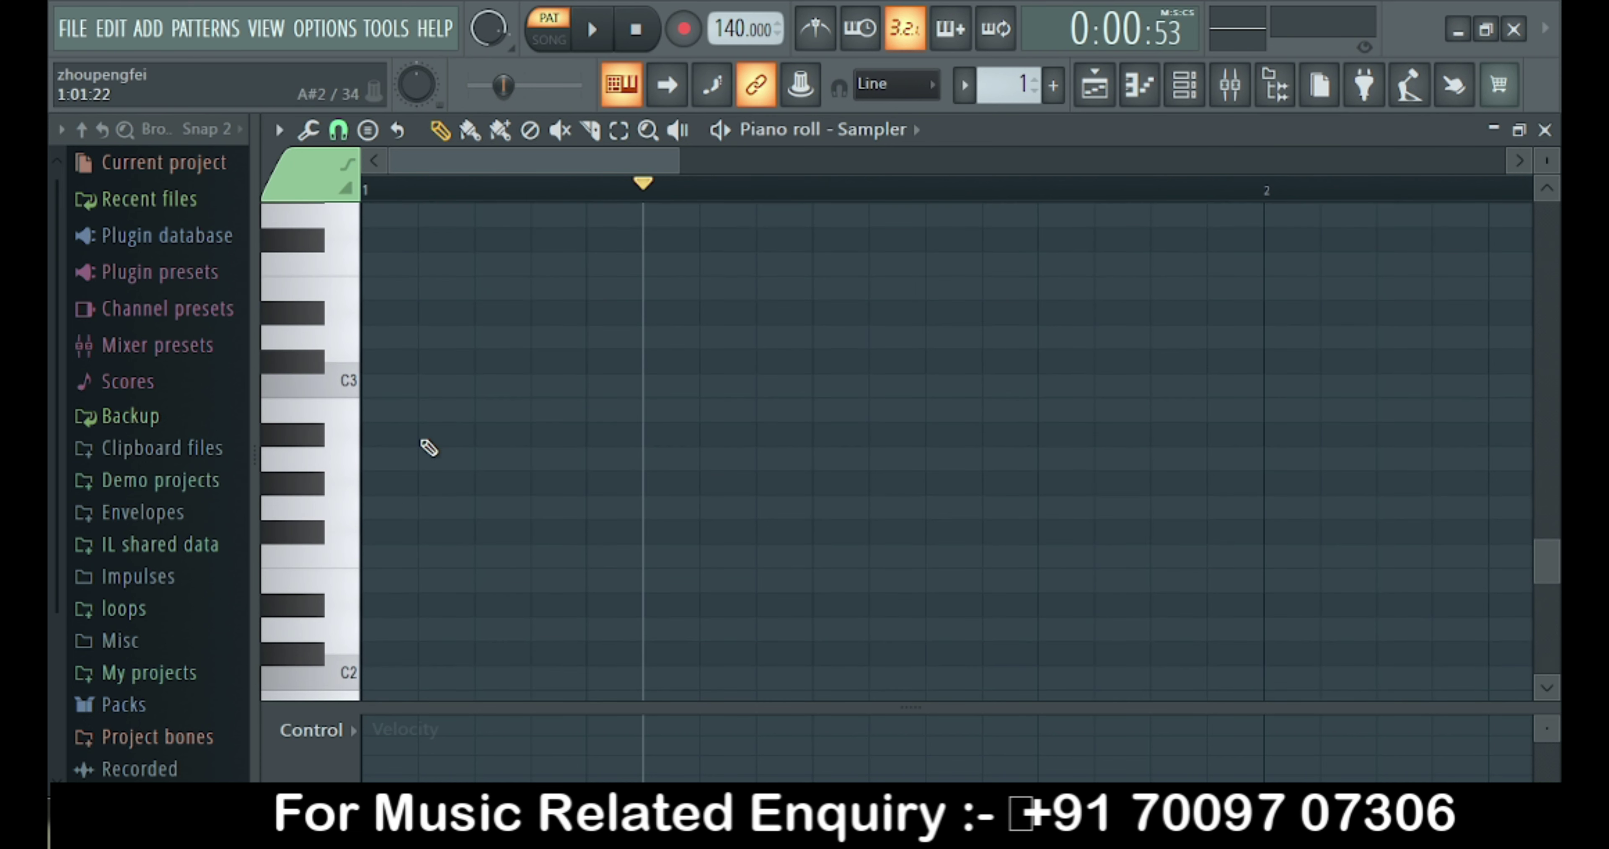
{"action": "scroll", "coordinate": [481, 559], "scroll_direction": "down", "scroll_amount": 4}
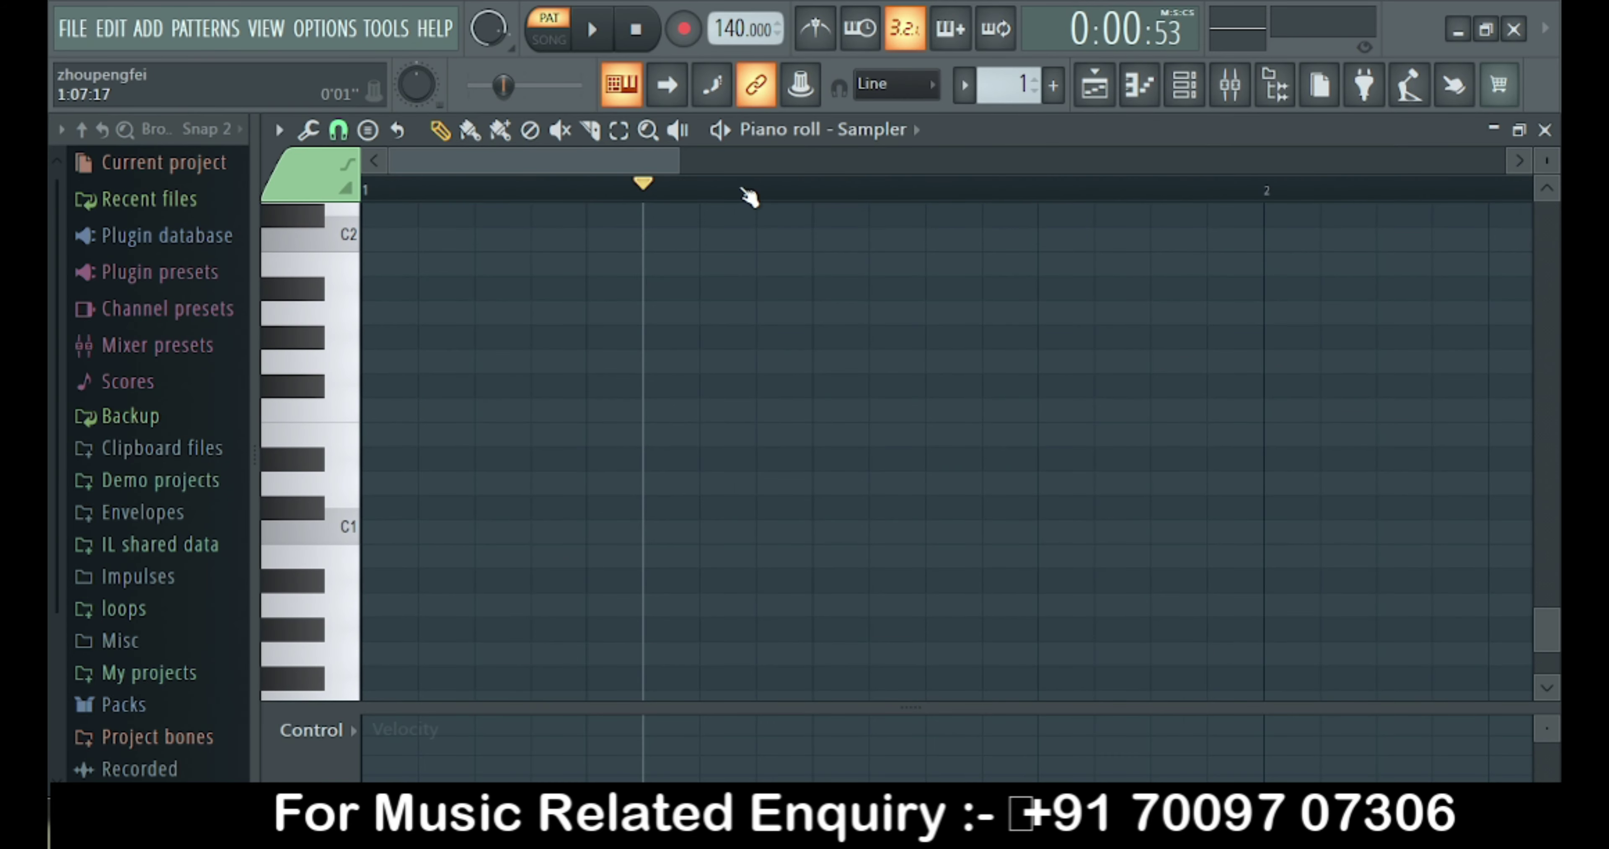
{"action": "scroll", "coordinate": [748, 197], "scroll_direction": "down", "scroll_amount": 4}
{"action": "scroll", "coordinate": [748, 197], "scroll_direction": "down", "scroll_amount": 3}
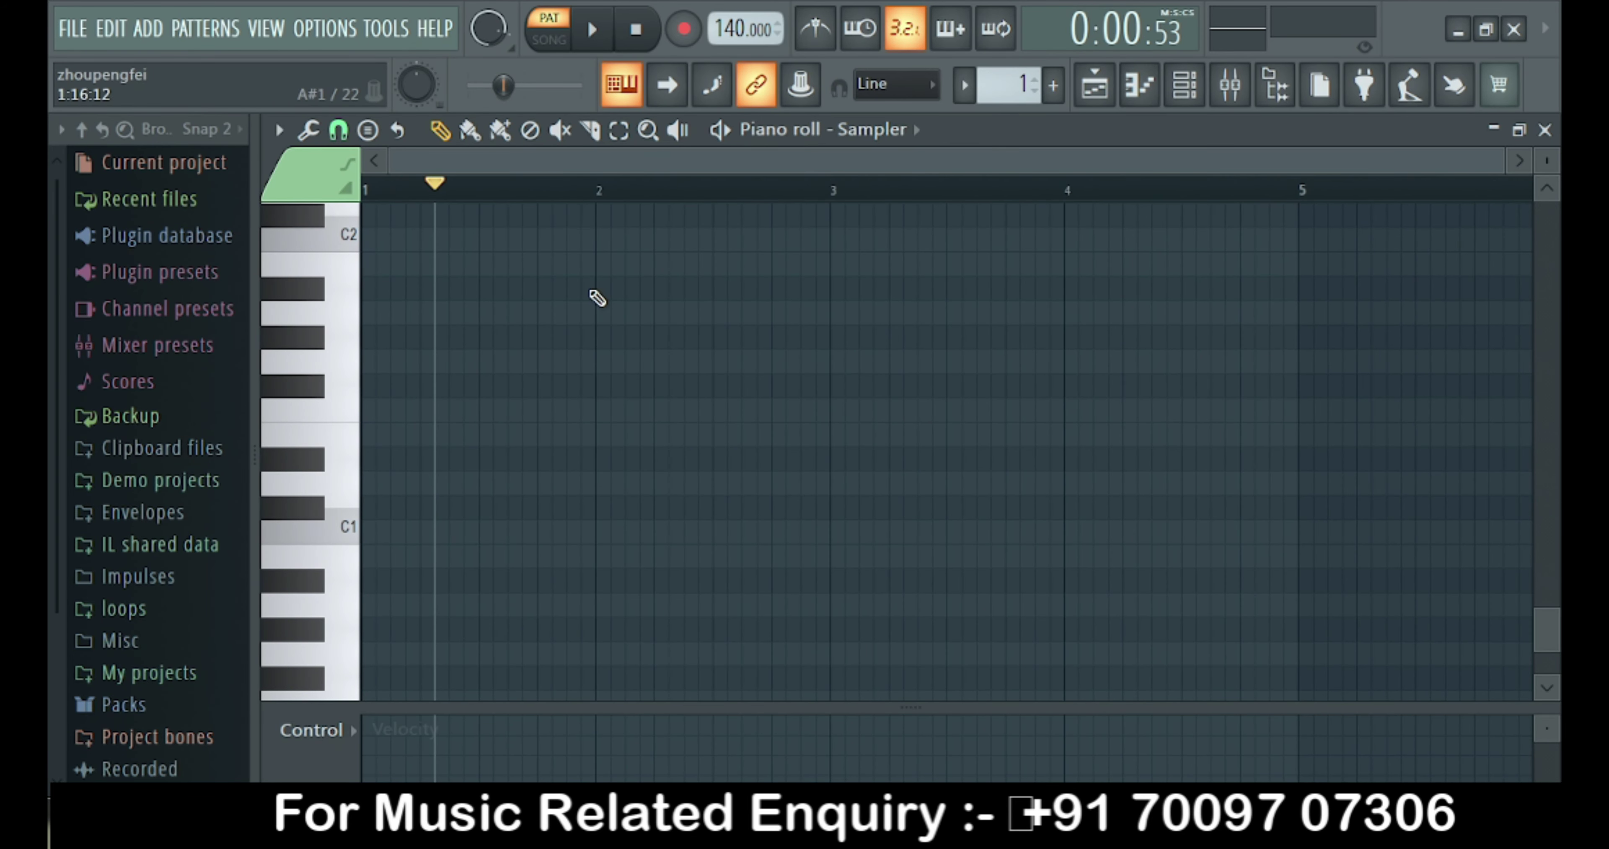
{"action": "left_click", "coordinate": [587, 311]}
{"action": "scroll", "coordinate": [608, 199], "scroll_direction": "up", "scroll_amount": 5}
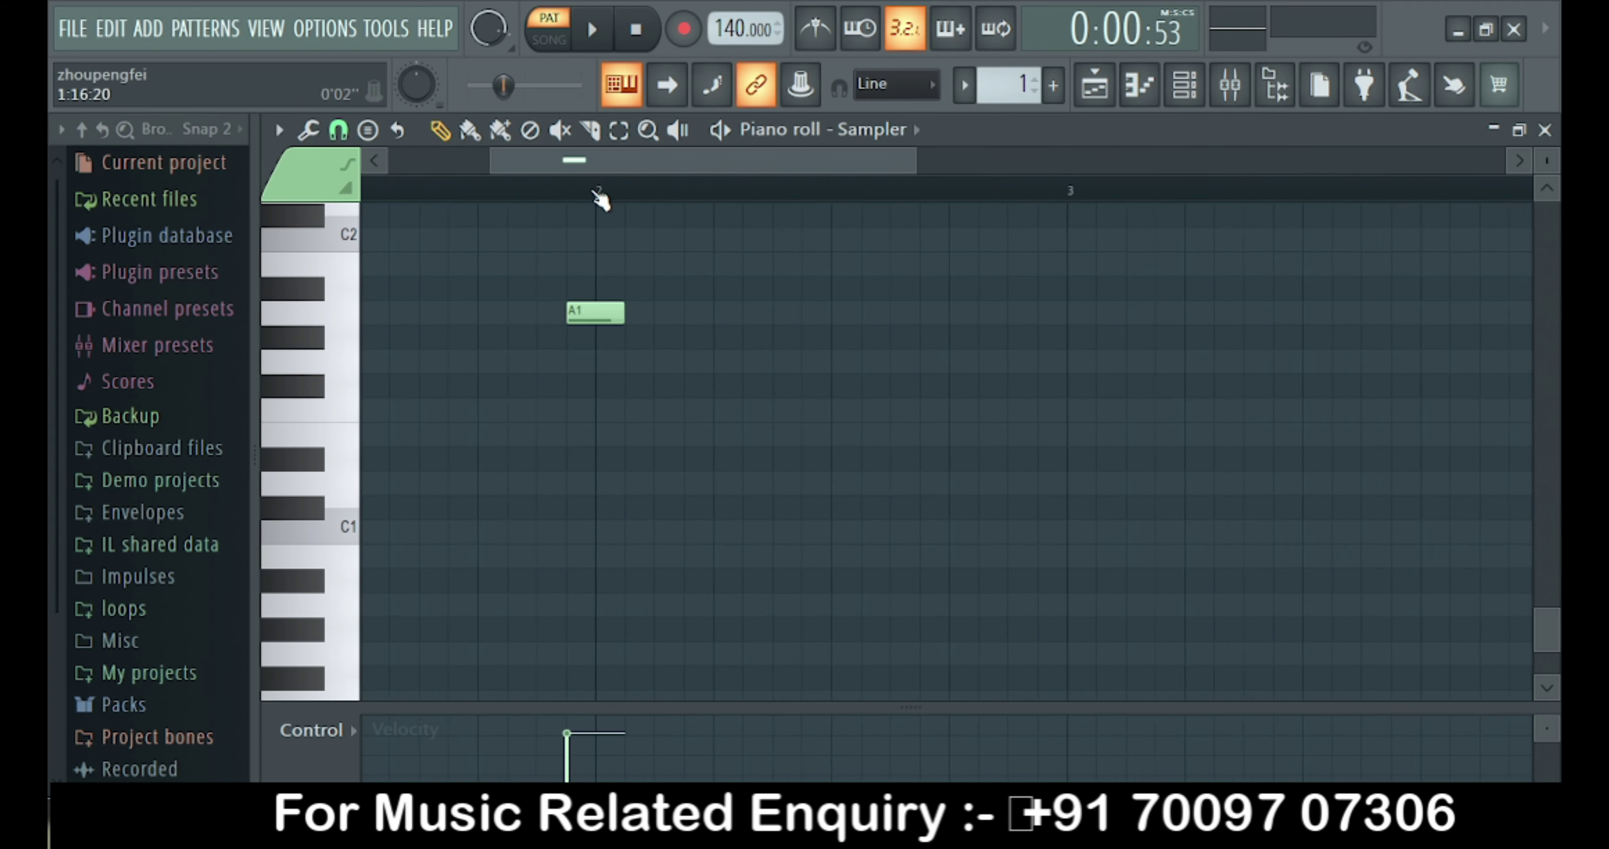
{"action": "left_click_drag", "start_coordinate": [596, 306], "coordinate": [534, 405]}
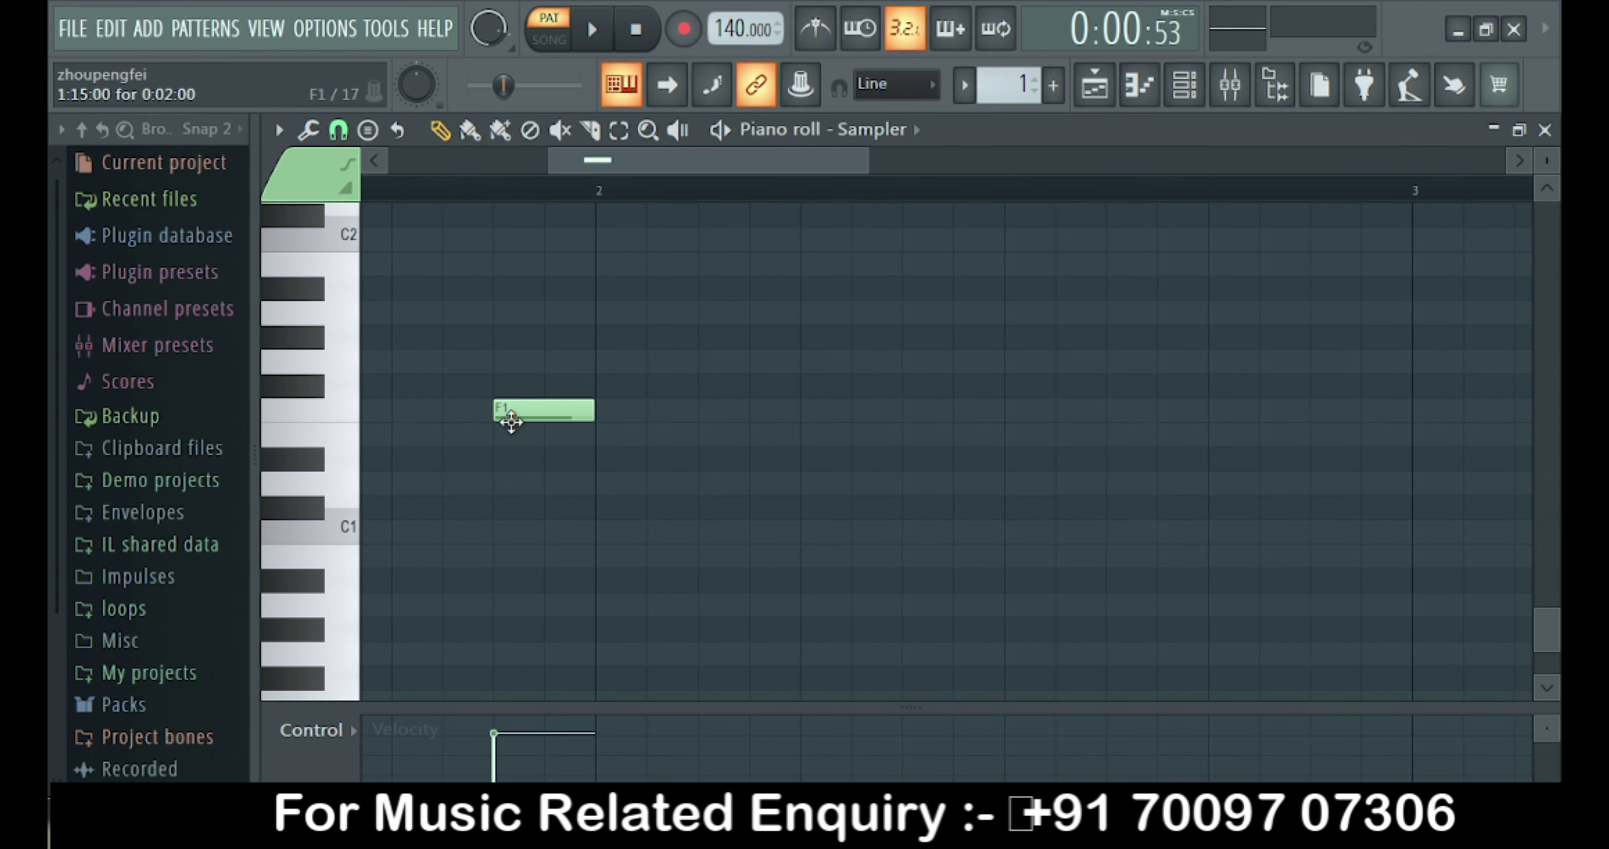
{"action": "right_click", "coordinate": [509, 416]}
{"action": "left_click", "coordinate": [503, 437]}
{"action": "right_click", "coordinate": [515, 438]}
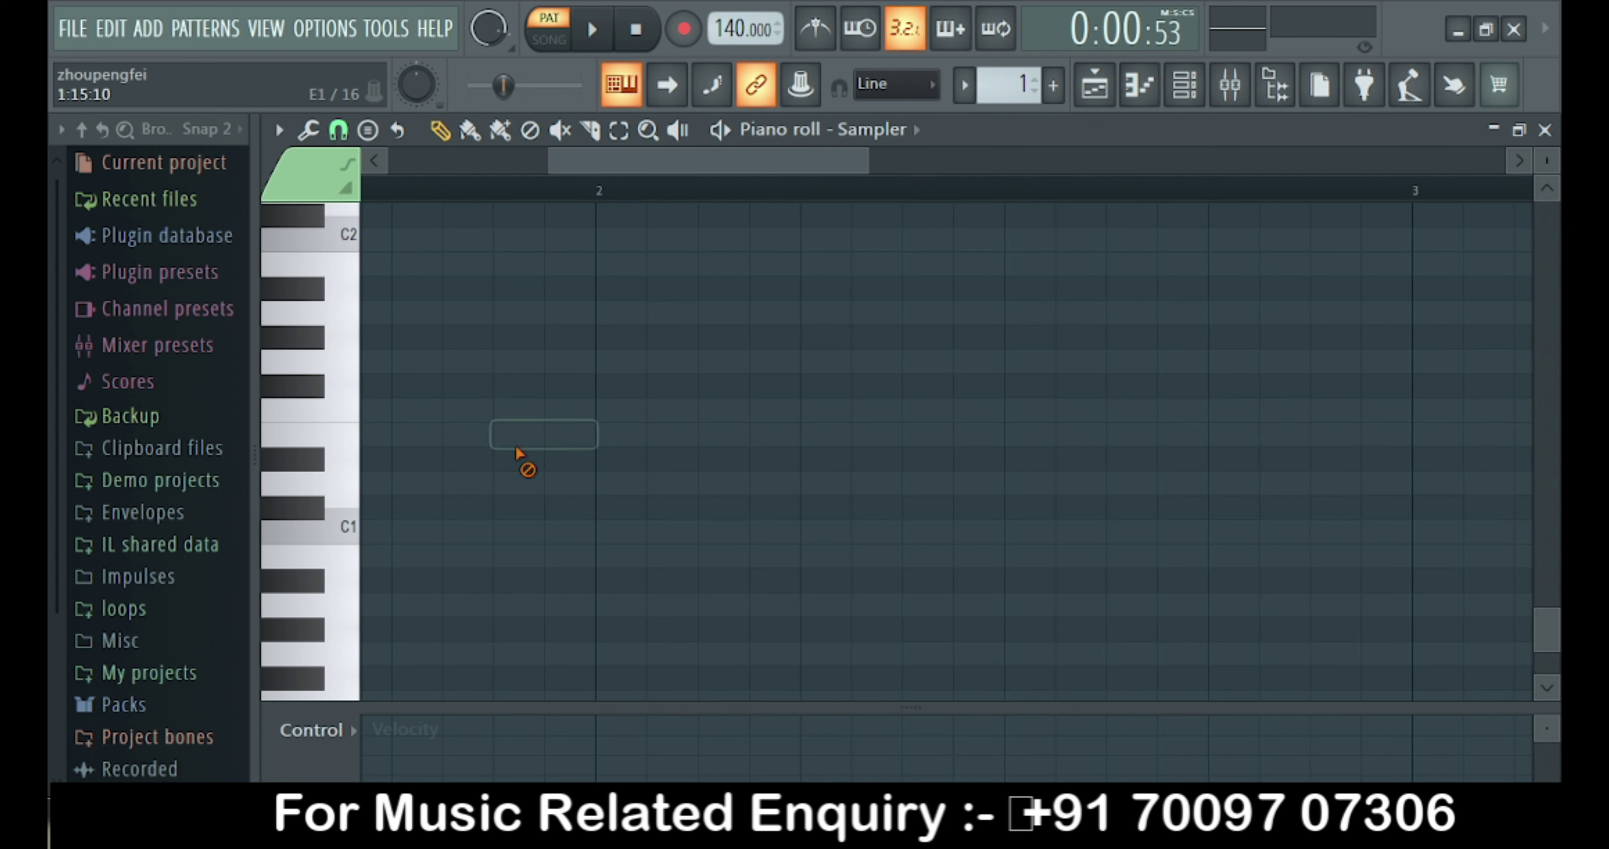
Set the piano roll's key labels to All notes.
{"action": "scroll", "coordinate": [622, 198], "scroll_direction": "down", "scroll_amount": 5}
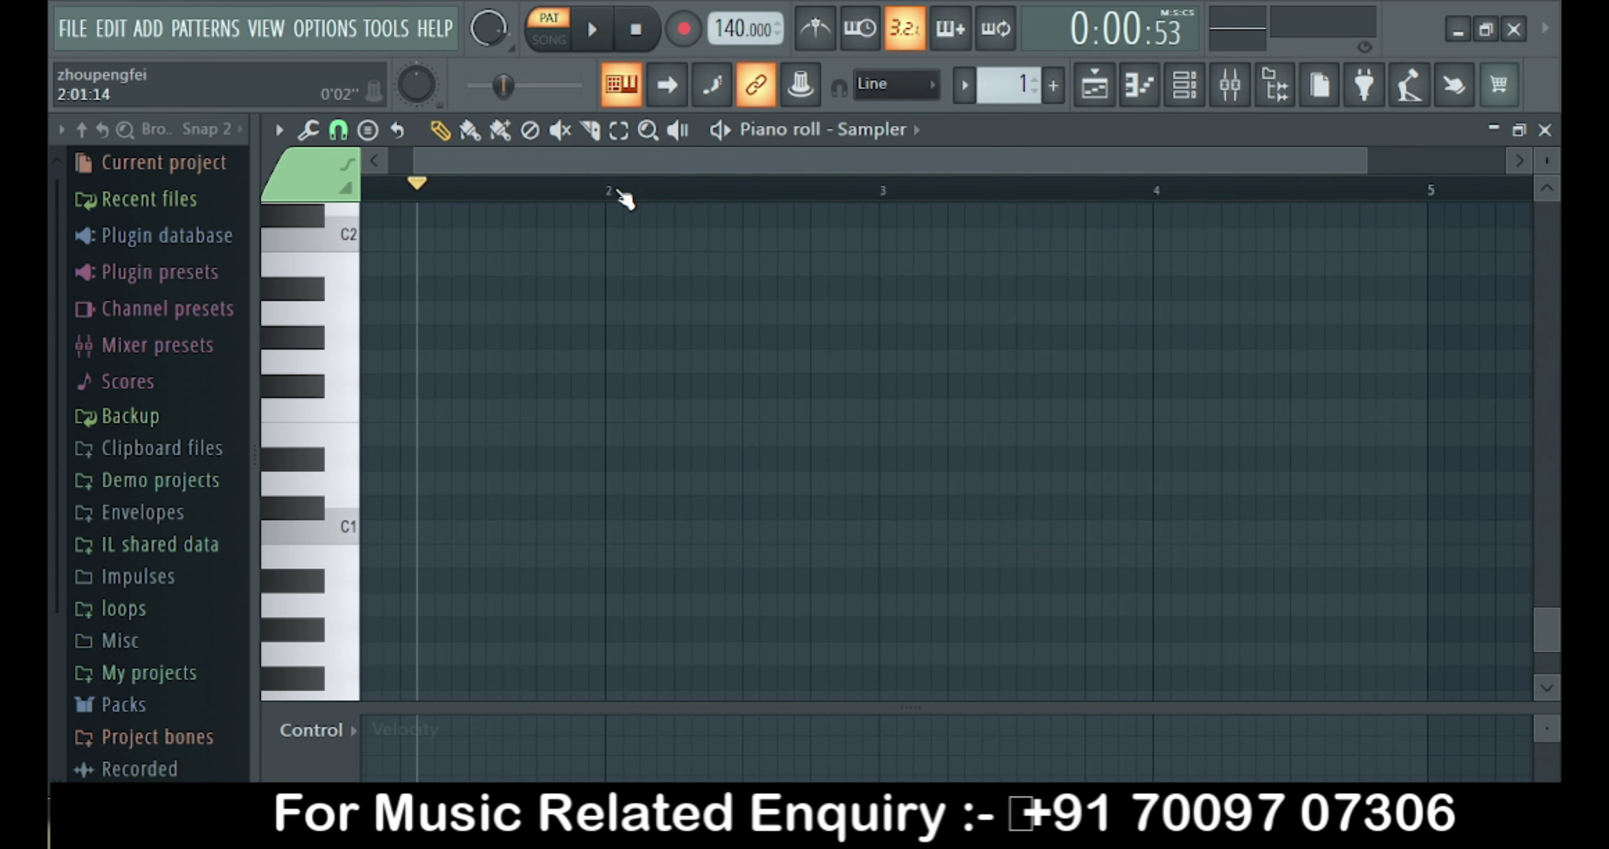
{"action": "scroll", "coordinate": [617, 402], "scroll_direction": "up", "scroll_amount": 4}
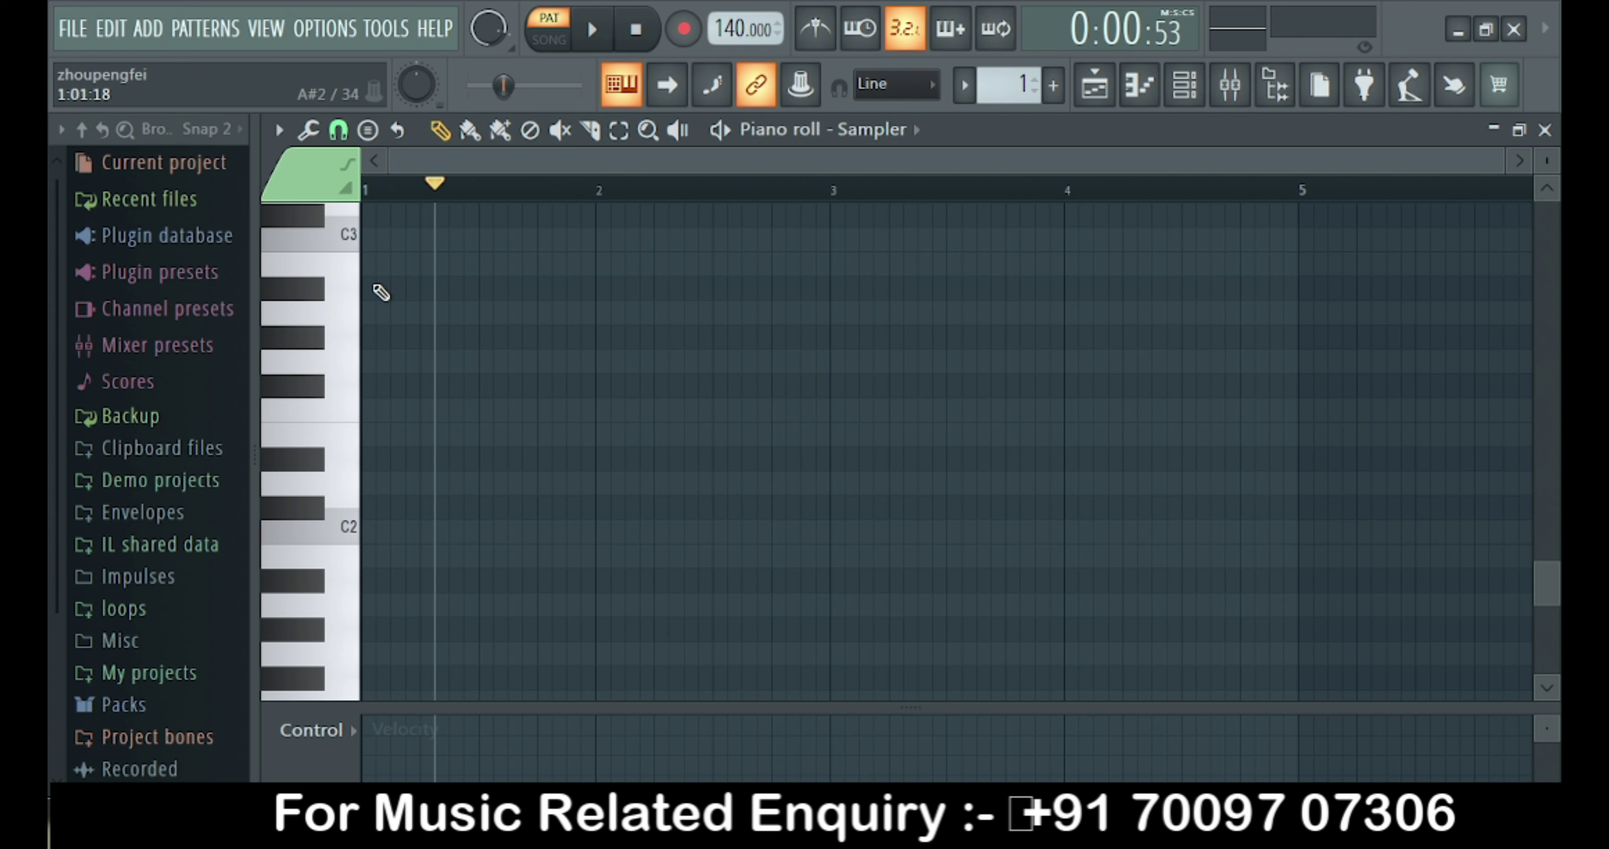
{"action": "left_click", "coordinate": [279, 131]}
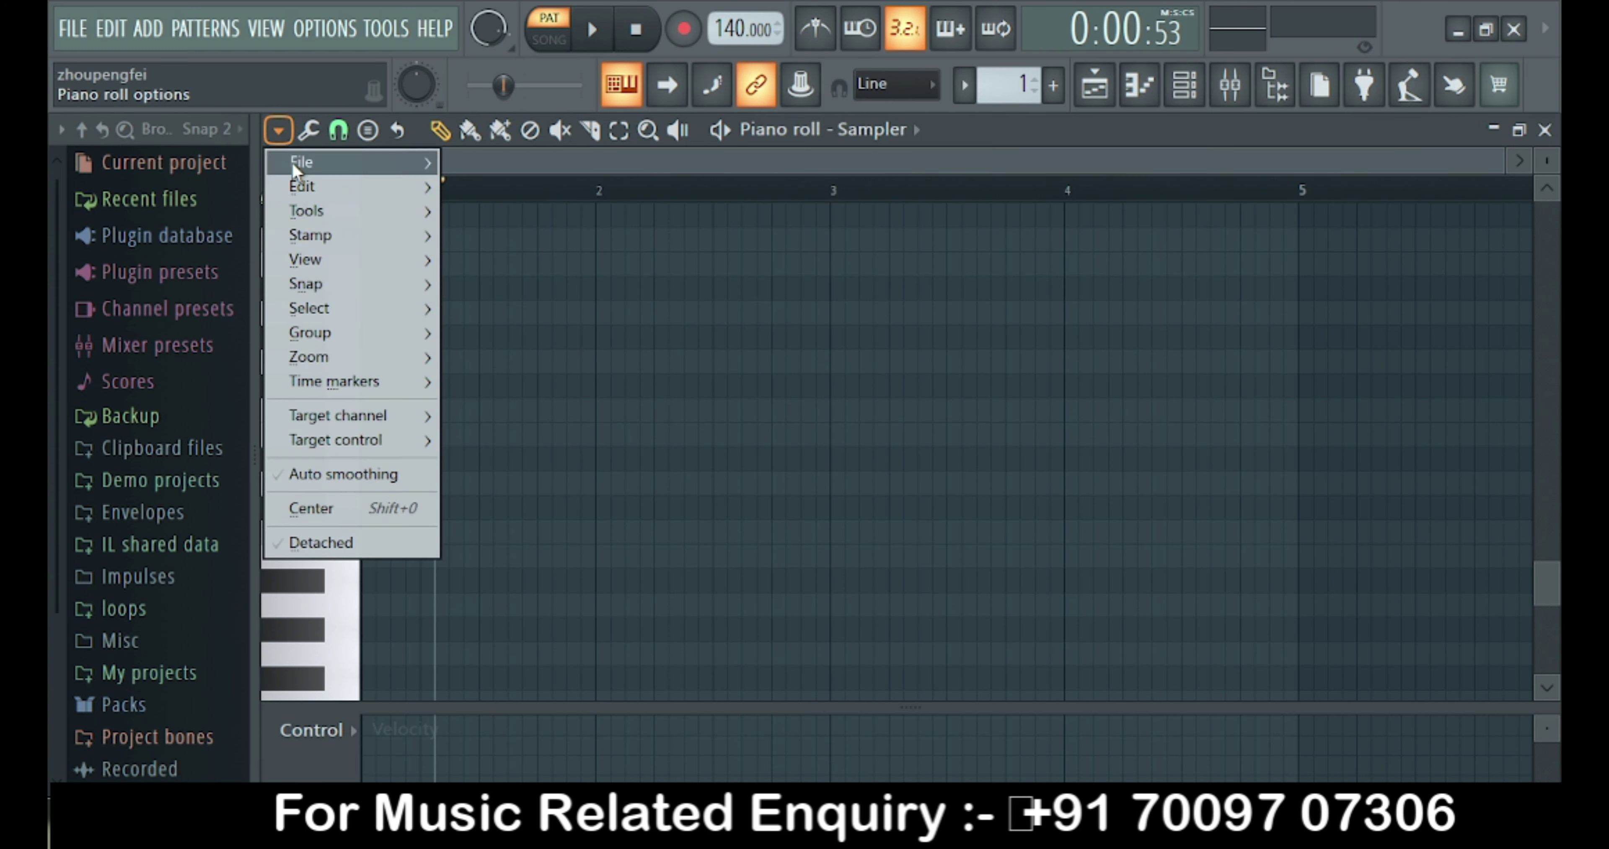
{"action": "mouse_move", "coordinate": [348, 258]}
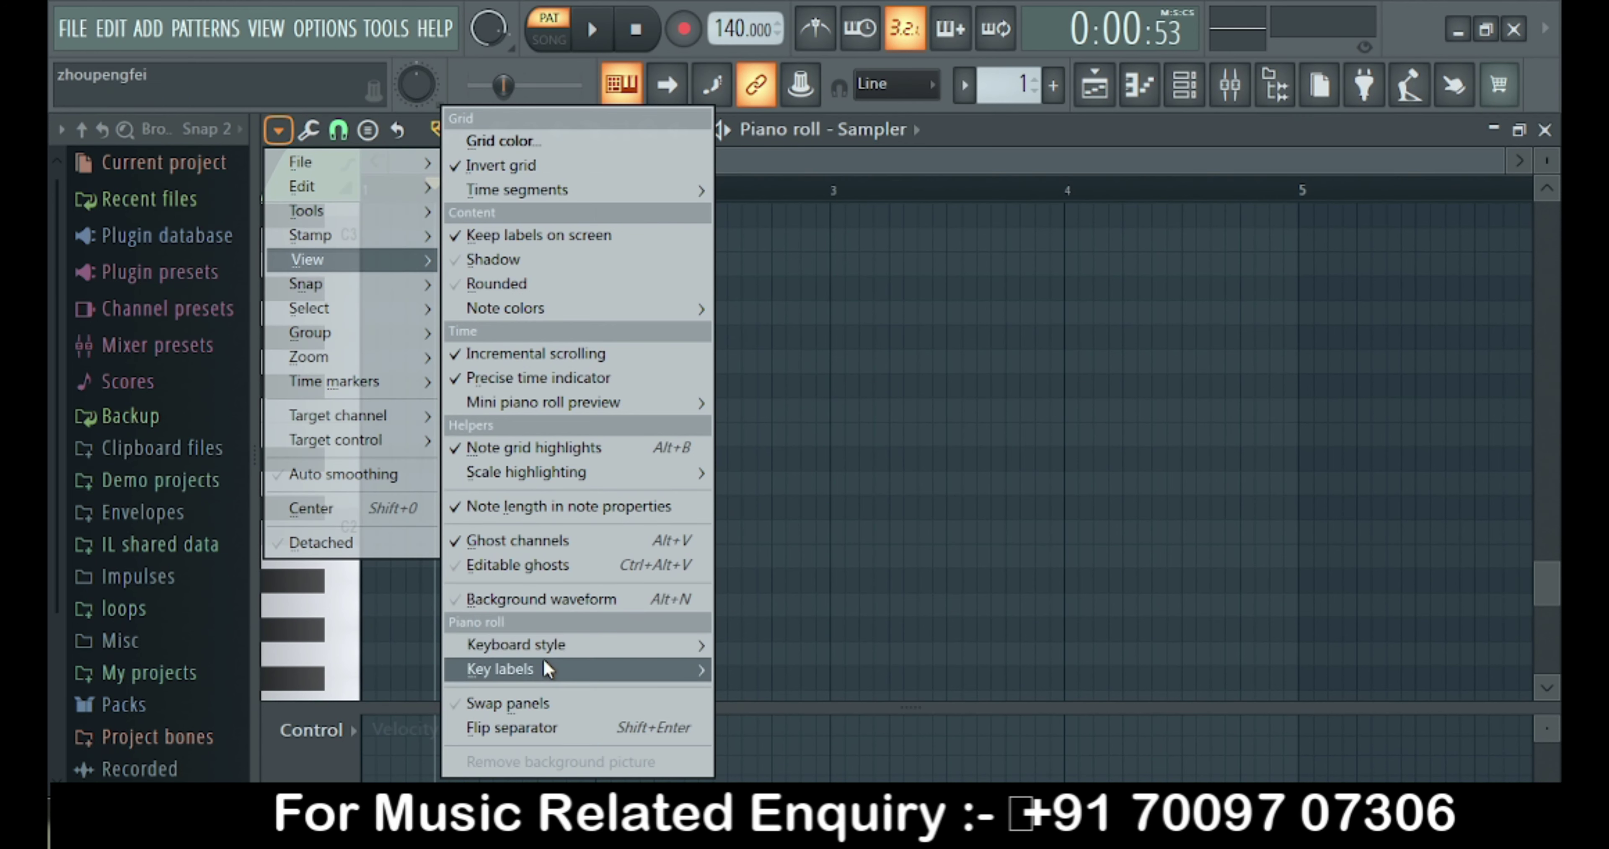
{"action": "mouse_move", "coordinate": [549, 670]}
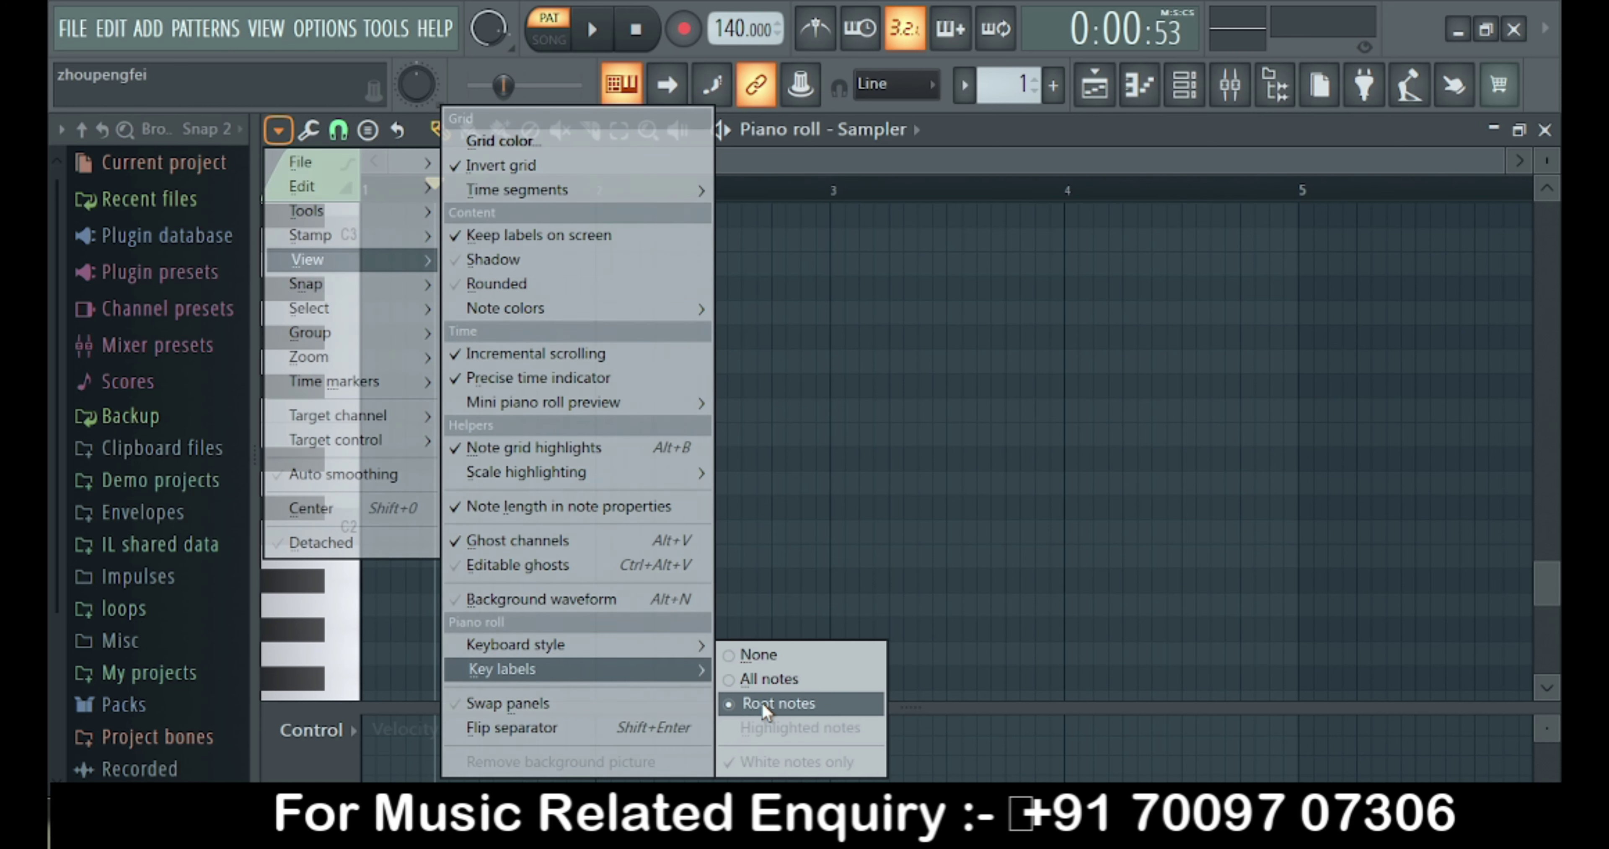
{"action": "left_click", "coordinate": [809, 680]}
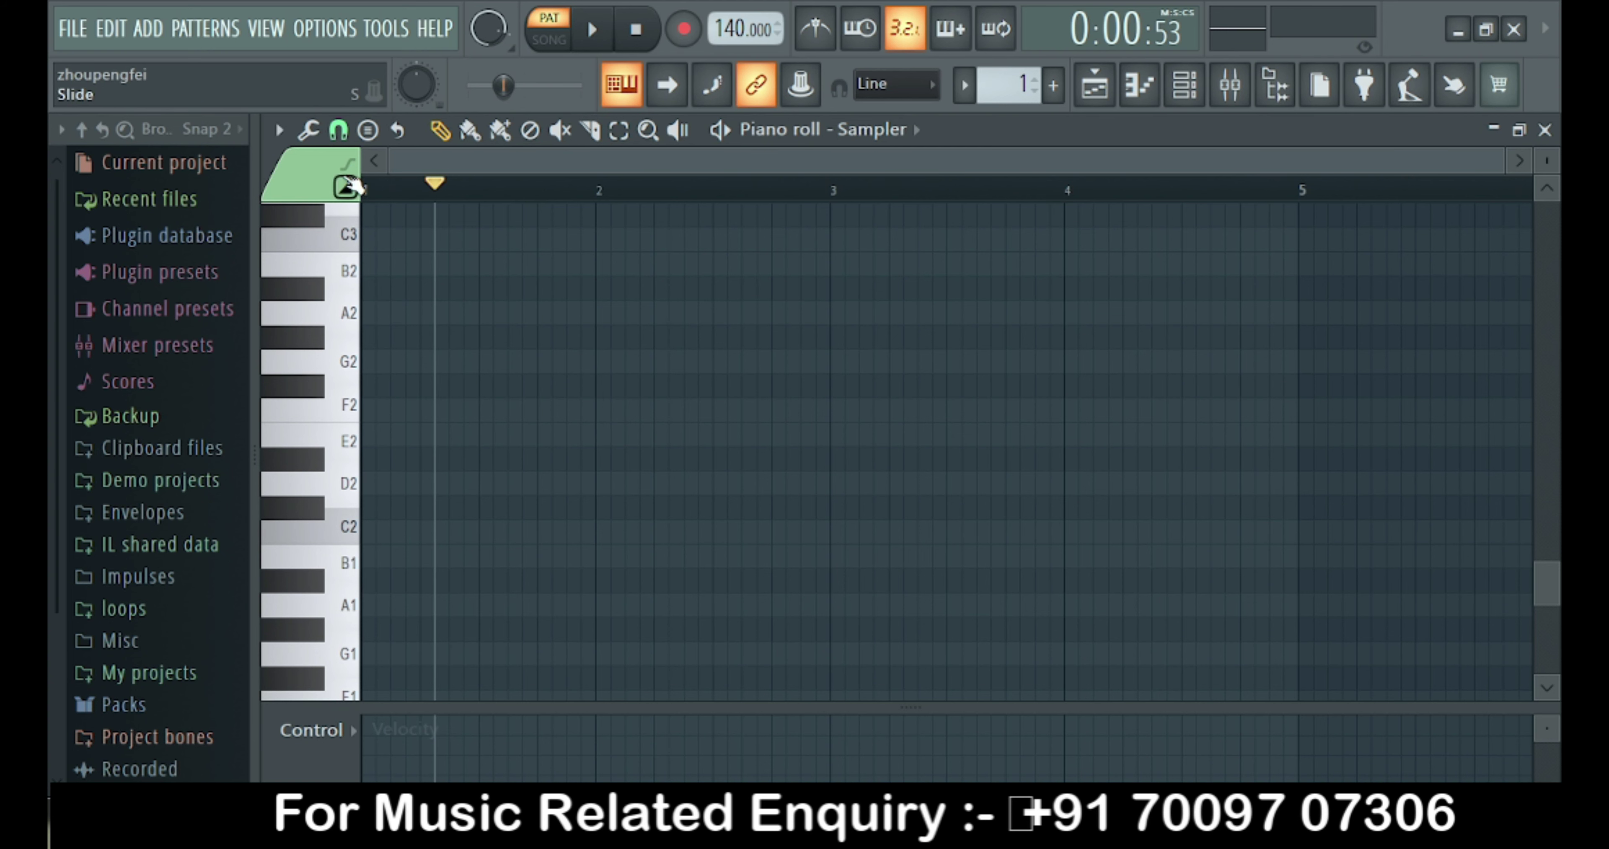
Set the piano roll's key labels to None, then place a trial note on G1 in bar 1 and delete it.
{"action": "left_click", "coordinate": [279, 130]}
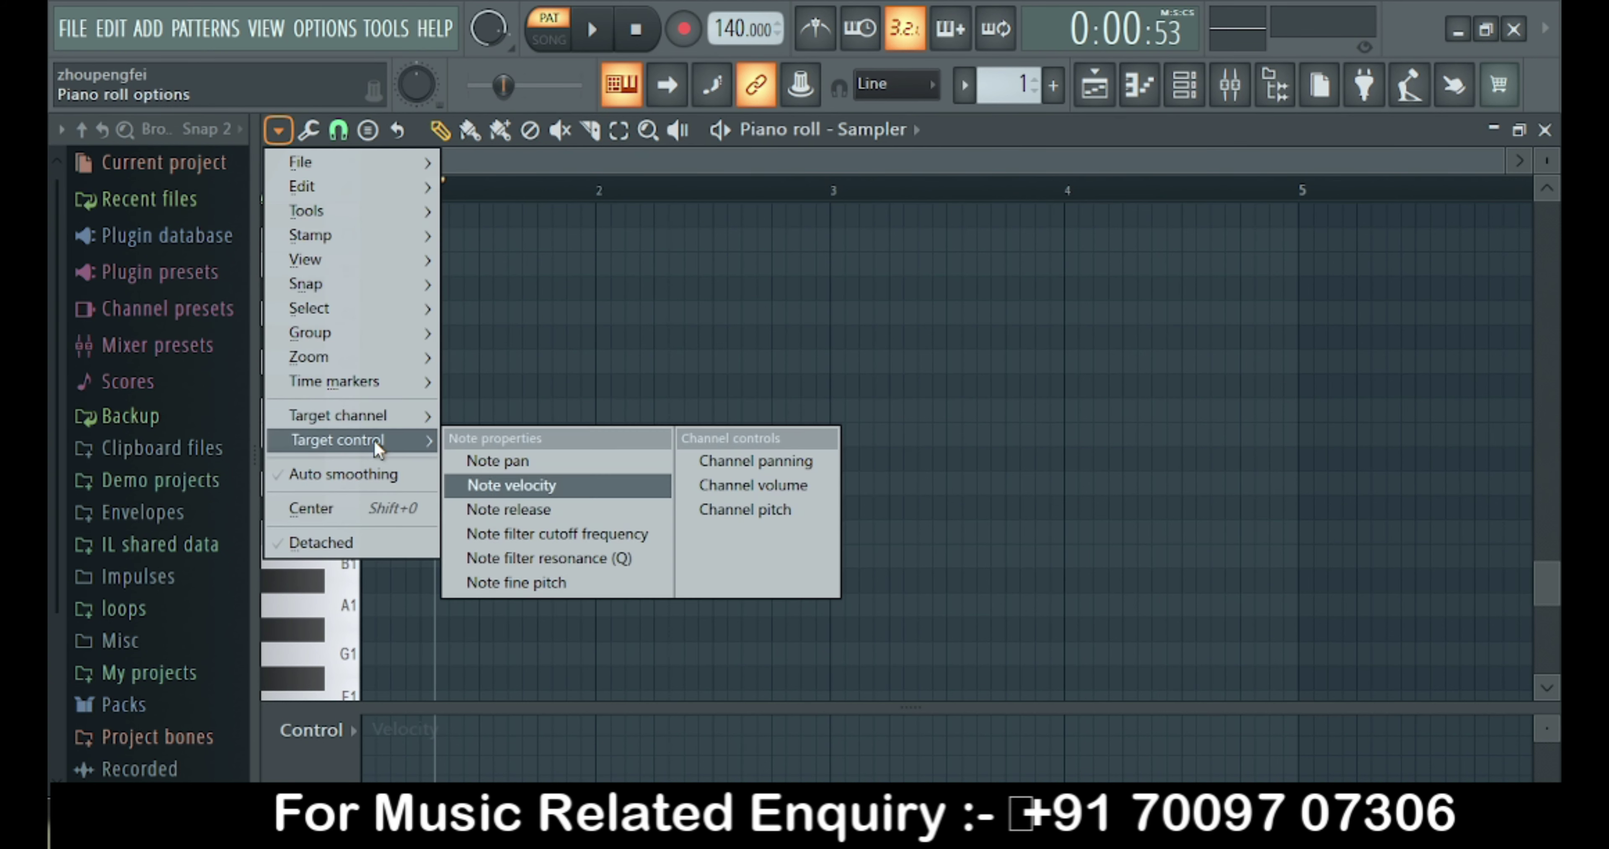
{"action": "mouse_move", "coordinate": [400, 240]}
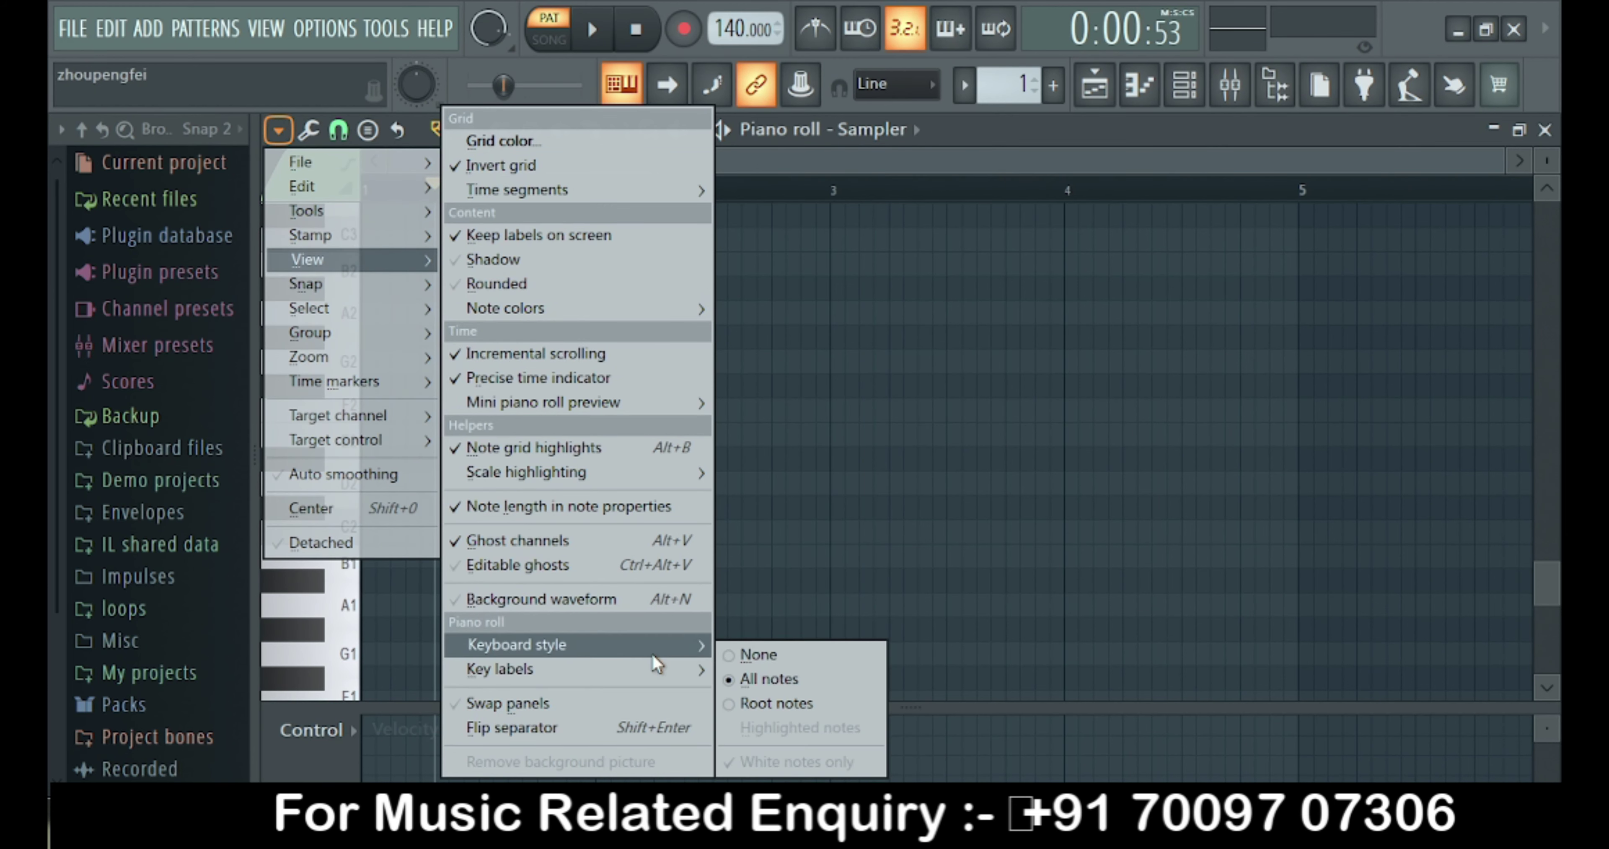
{"action": "left_click", "coordinate": [735, 653]}
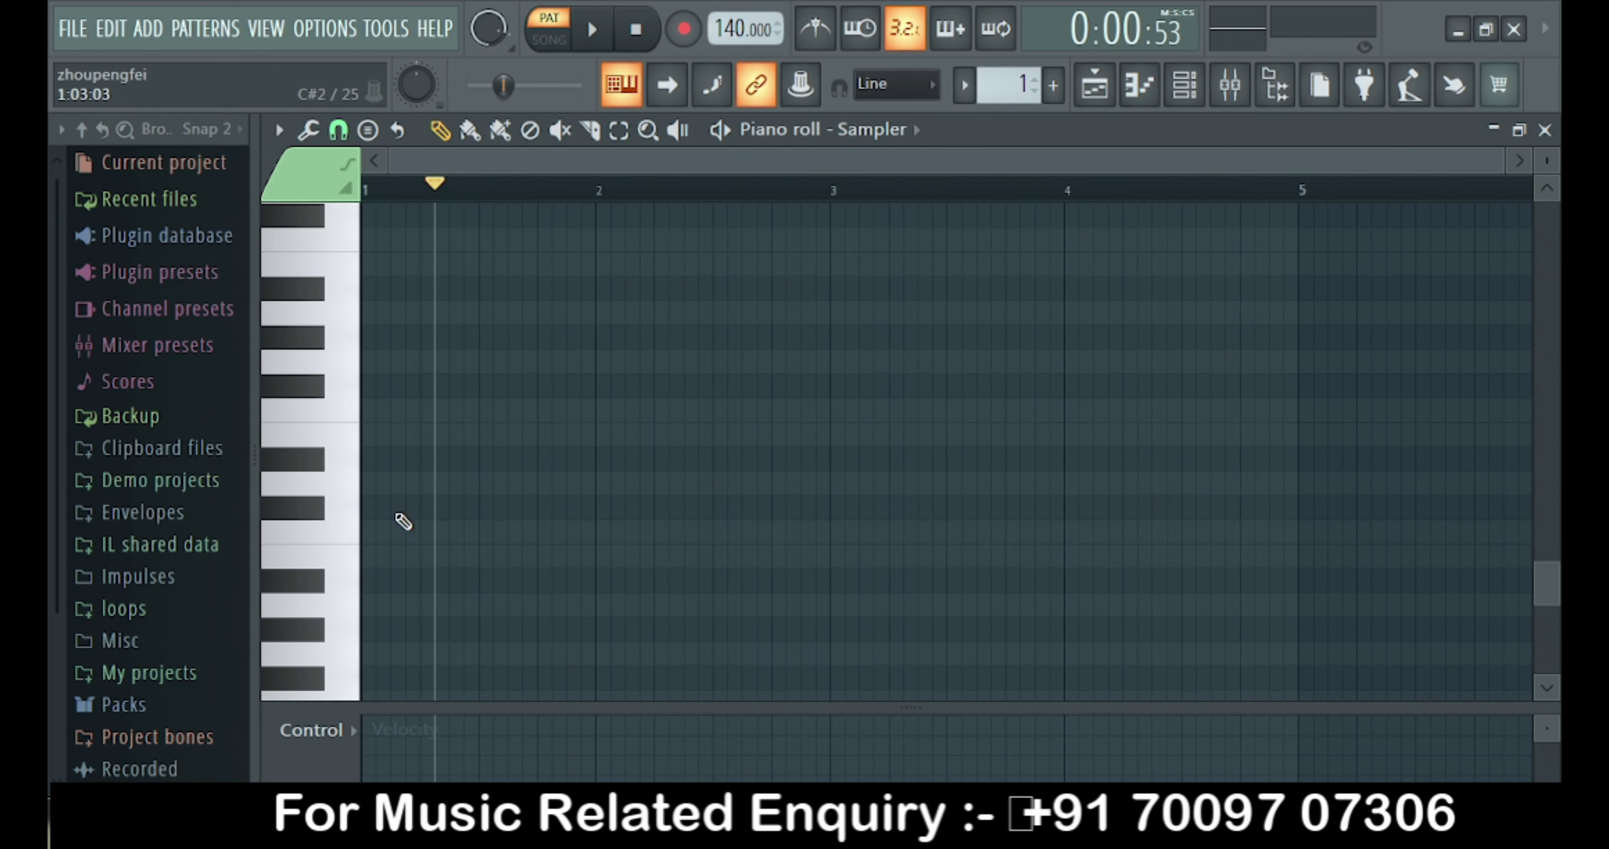
{"action": "scroll", "coordinate": [352, 562], "scroll_direction": "down", "scroll_amount": 3}
{"action": "left_click", "coordinate": [378, 508]}
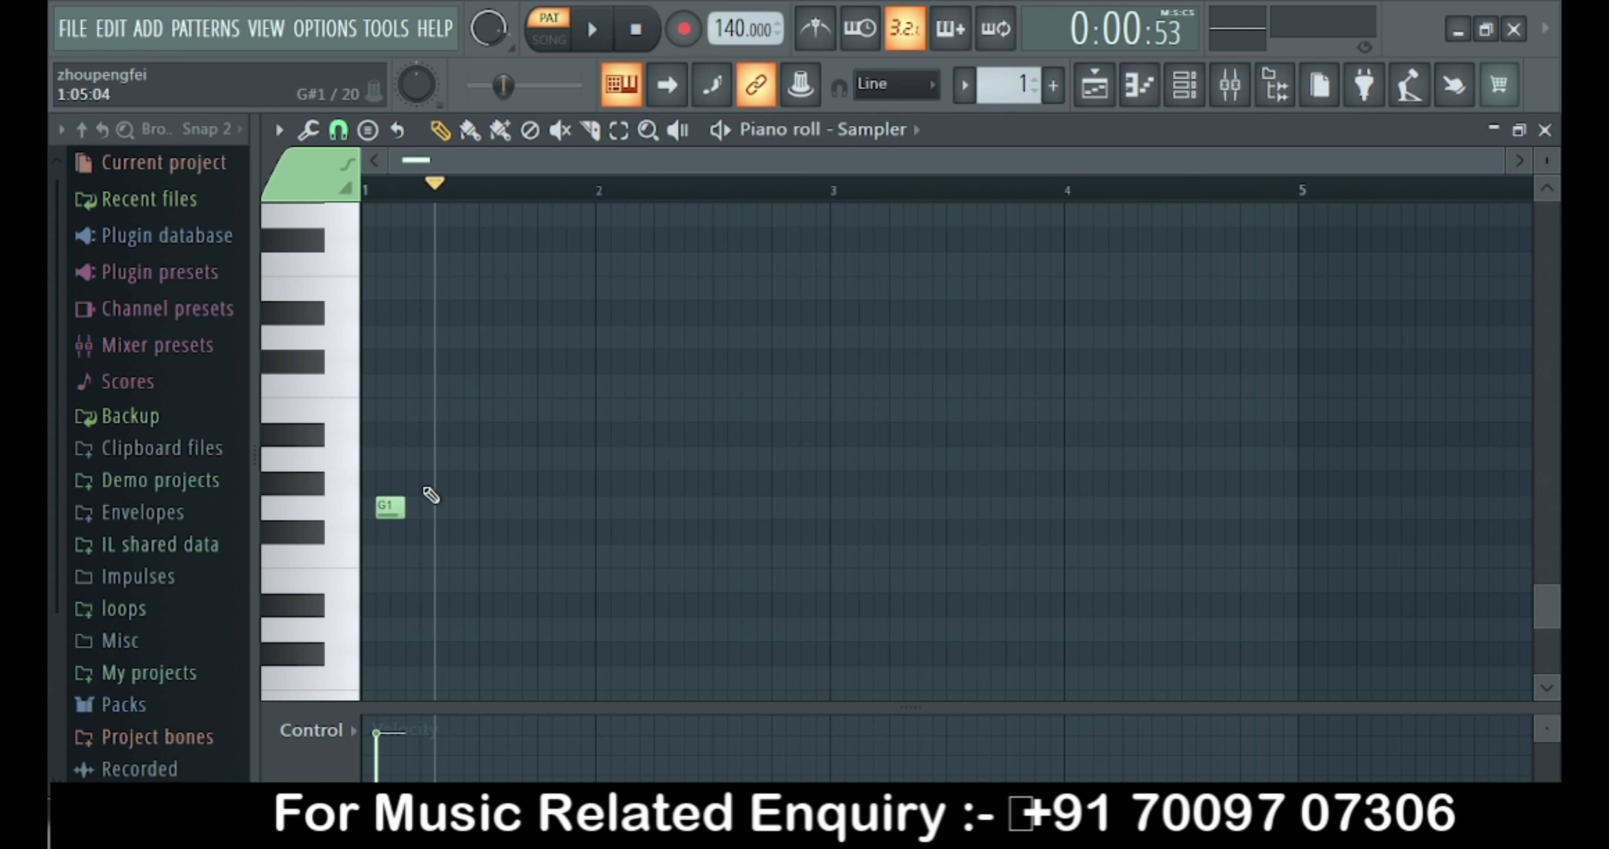
{"action": "right_click", "coordinate": [378, 513]}
Switch the piano roll's key labels back to All notes.
{"action": "left_click", "coordinate": [288, 129]}
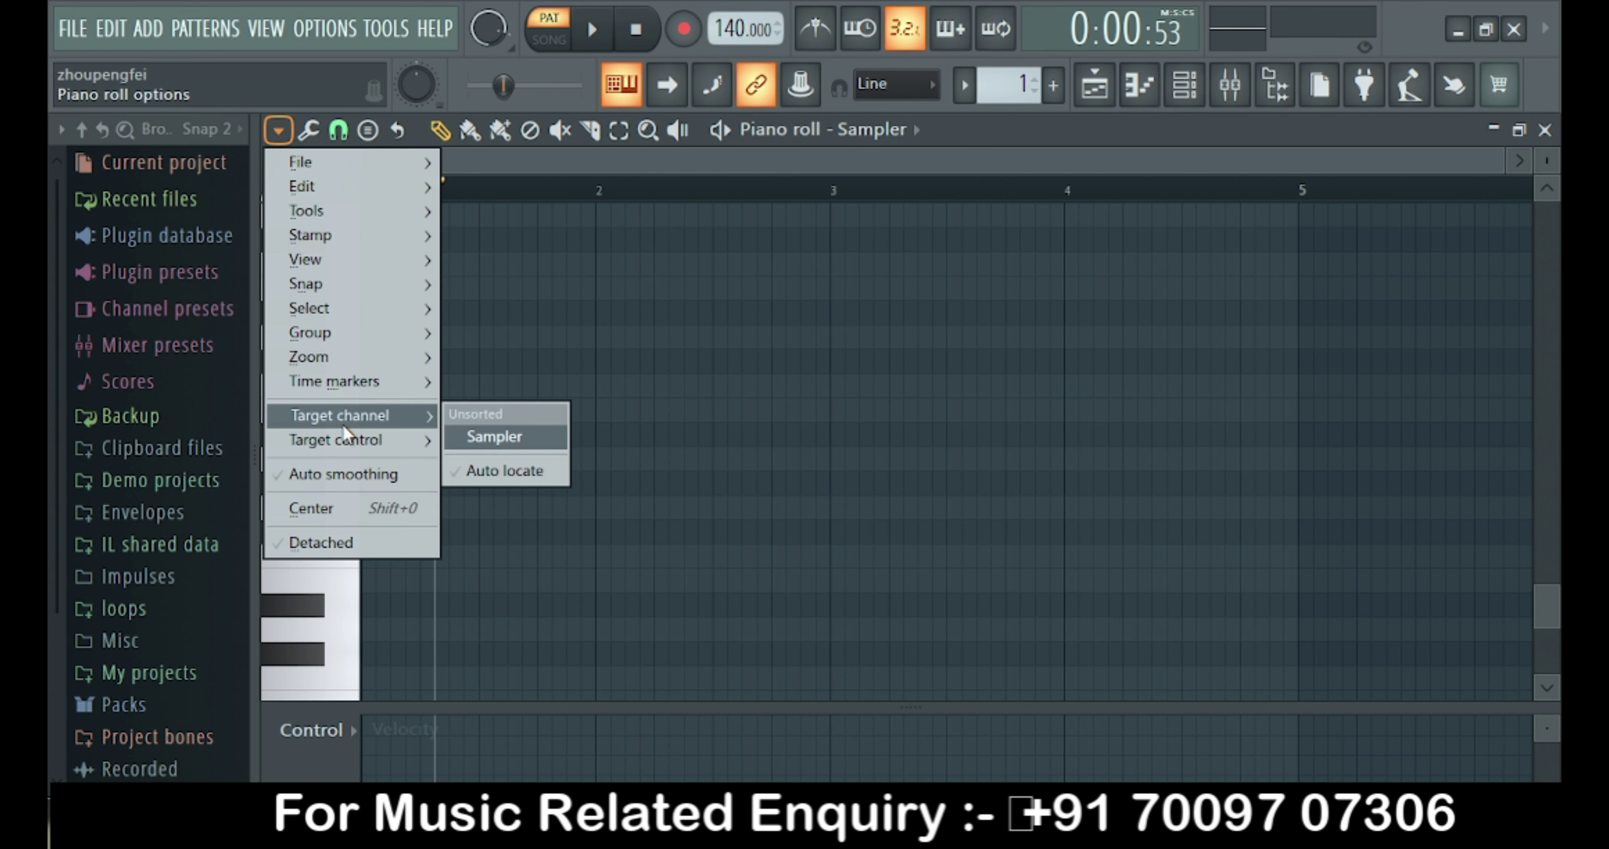
{"action": "mouse_move", "coordinate": [412, 261]}
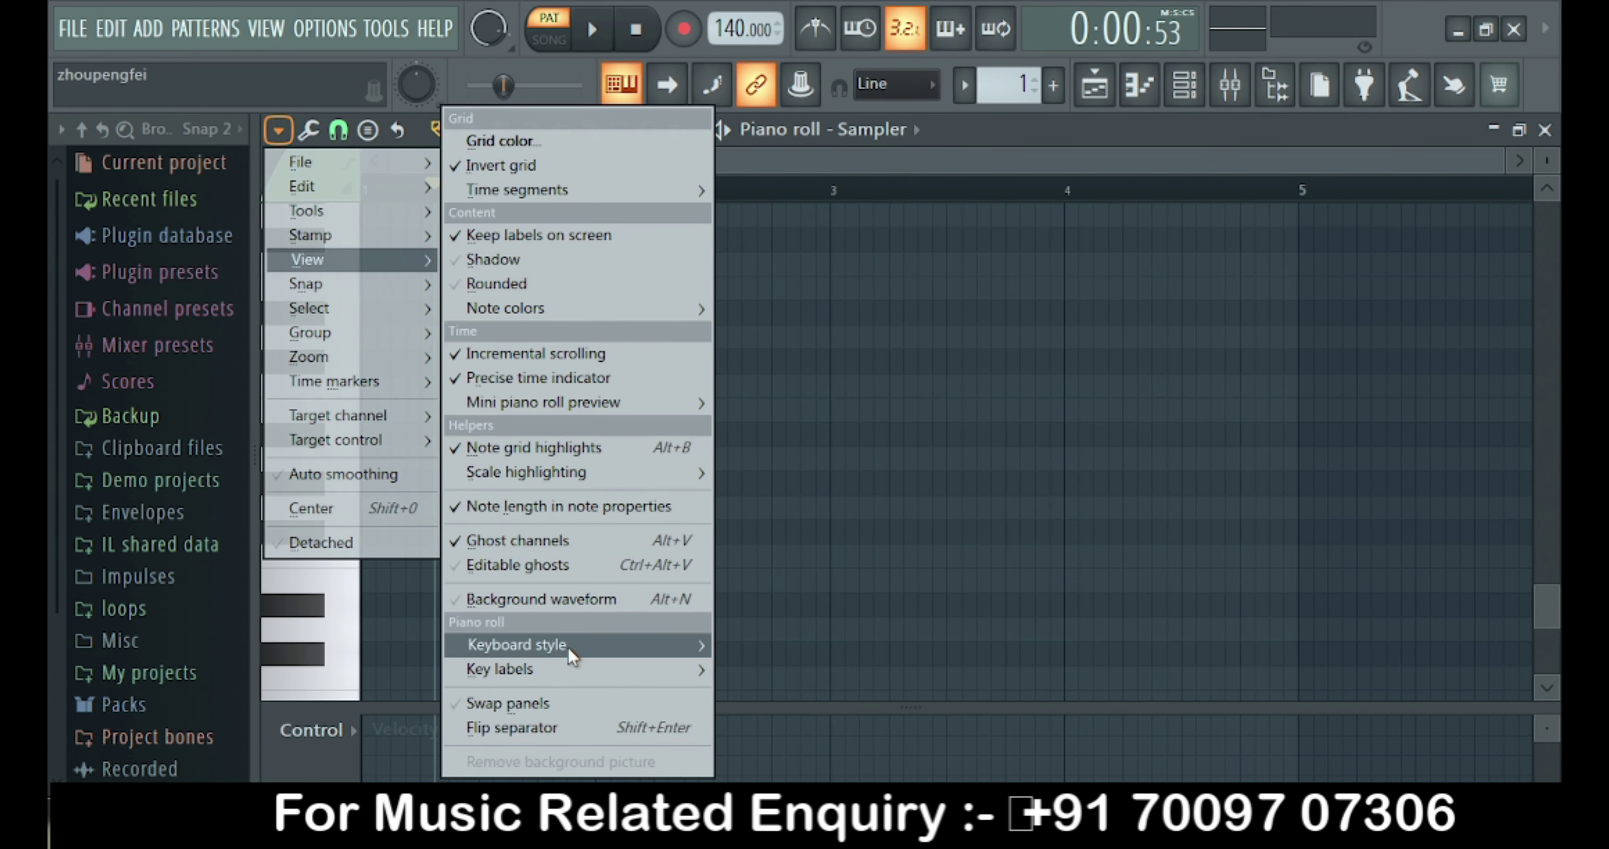
{"action": "mouse_move", "coordinate": [573, 674]}
{"action": "left_click", "coordinate": [768, 679]}
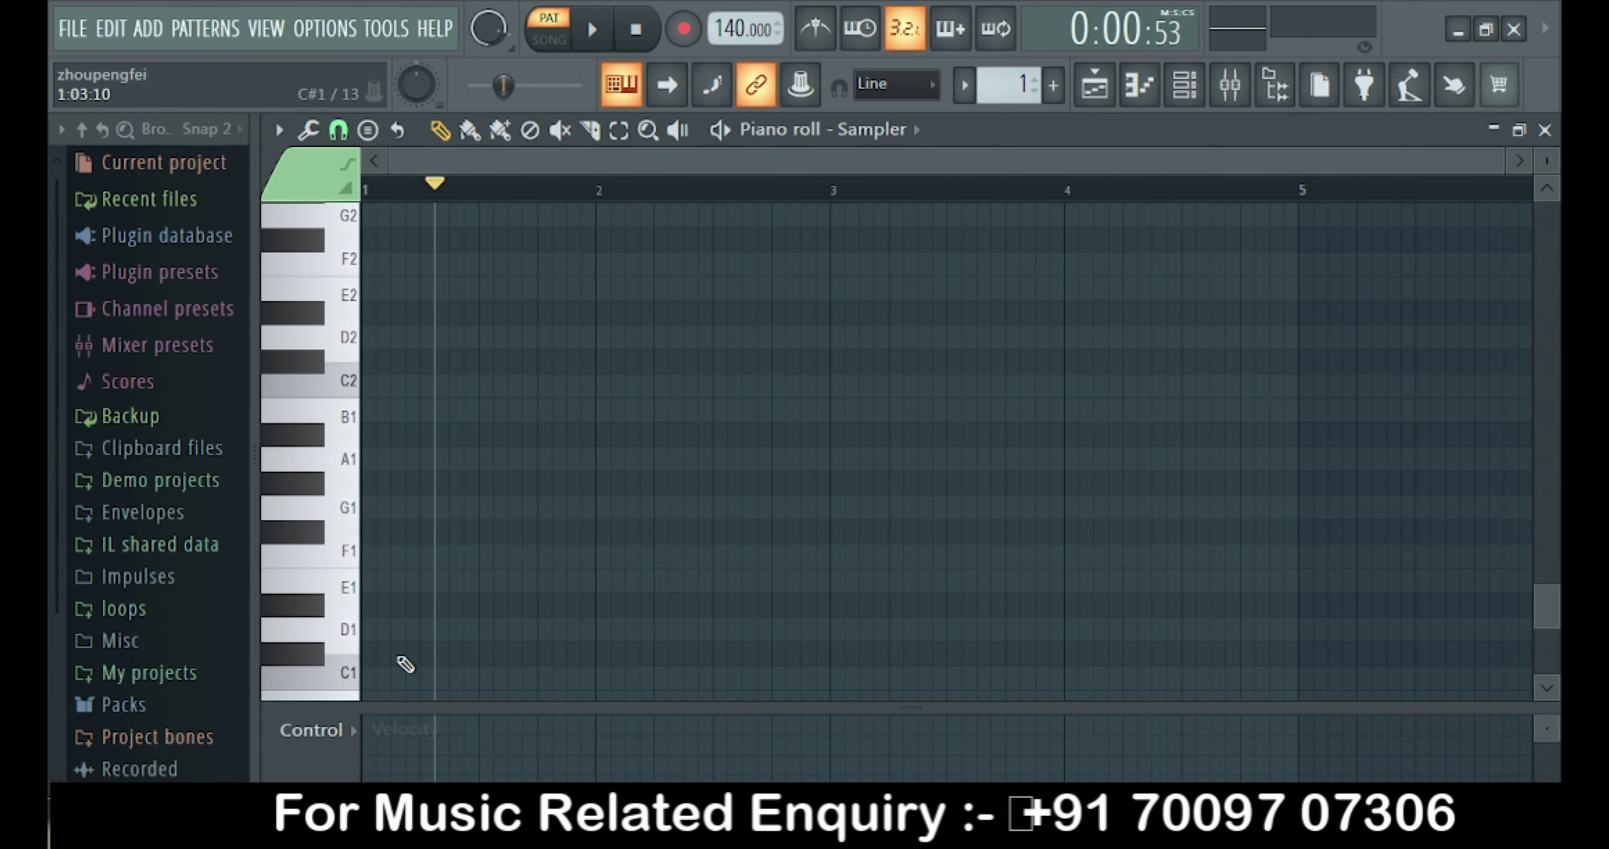
Change the piano roll's keyboard style to Flat.
{"action": "scroll", "coordinate": [425, 416], "scroll_direction": "up", "scroll_amount": 2}
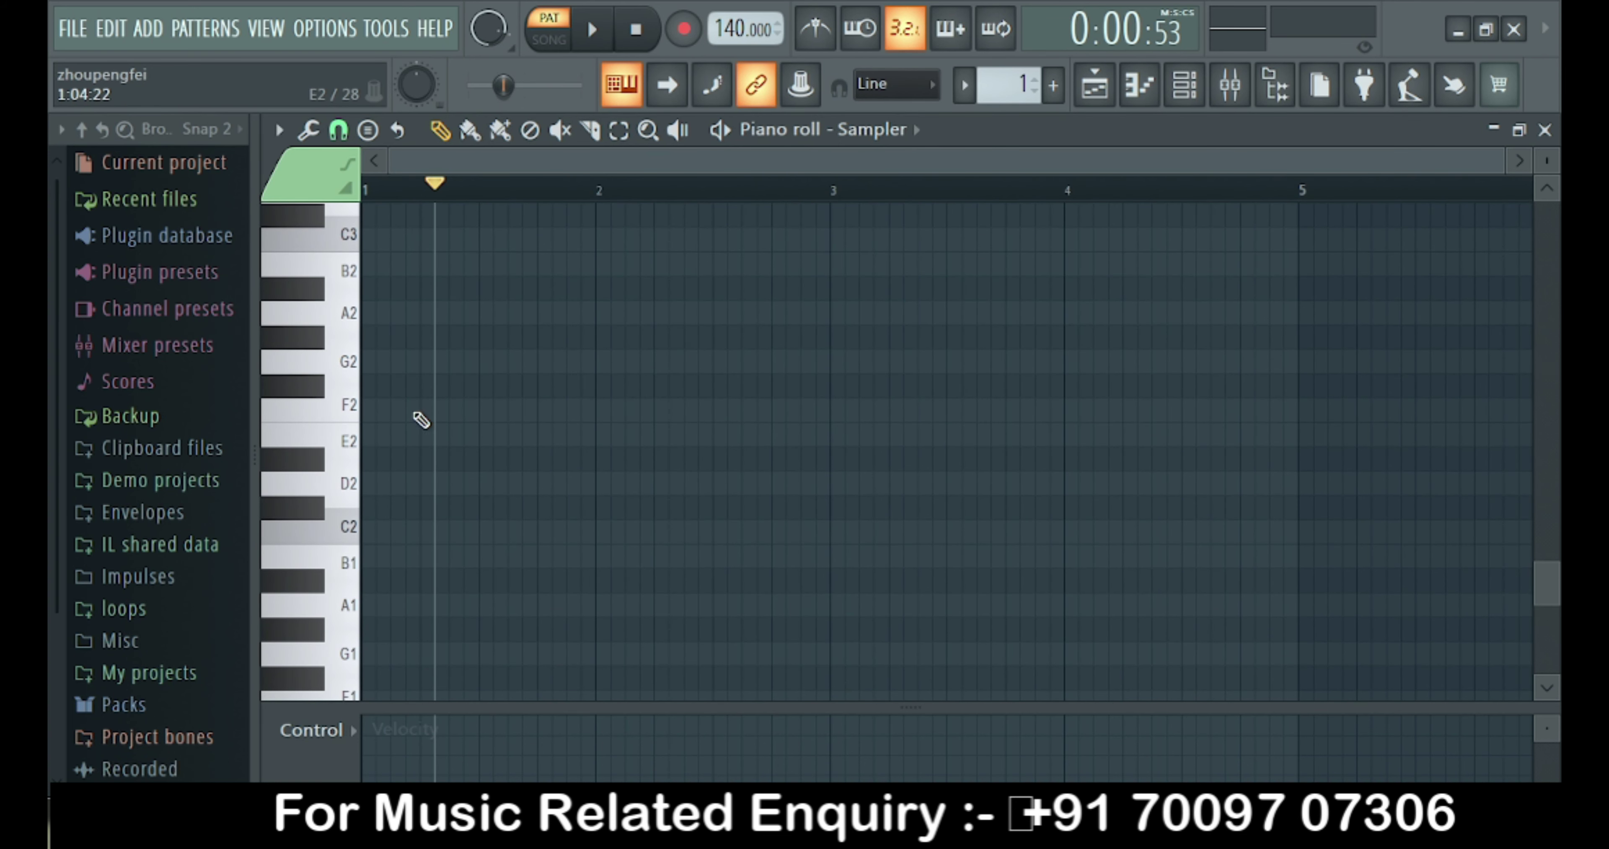
{"action": "left_click", "coordinate": [279, 130]}
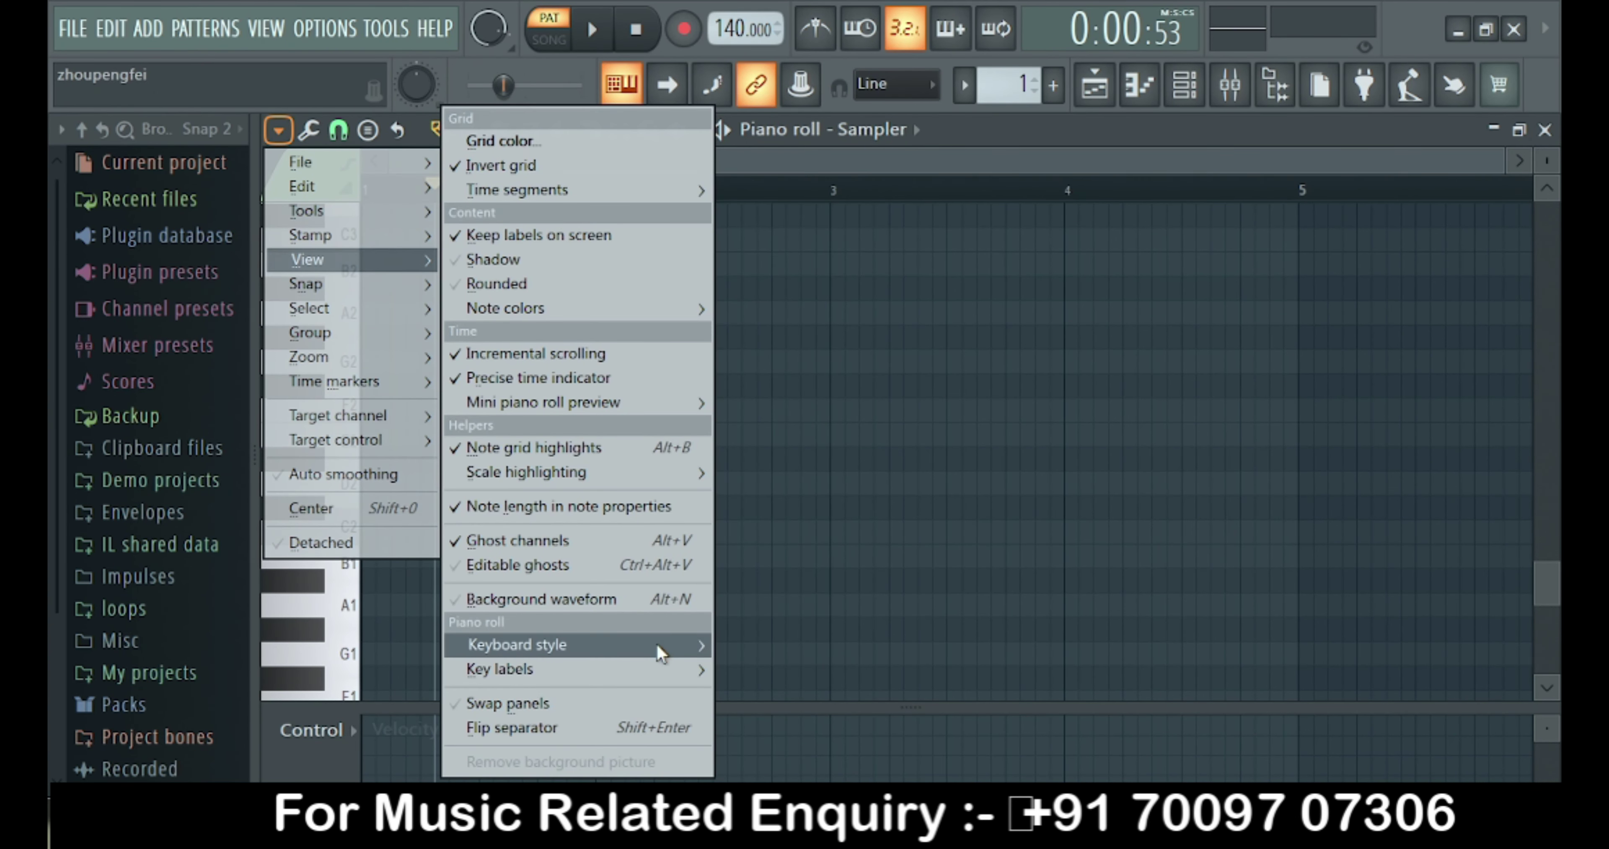
{"action": "mouse_move", "coordinate": [661, 653]}
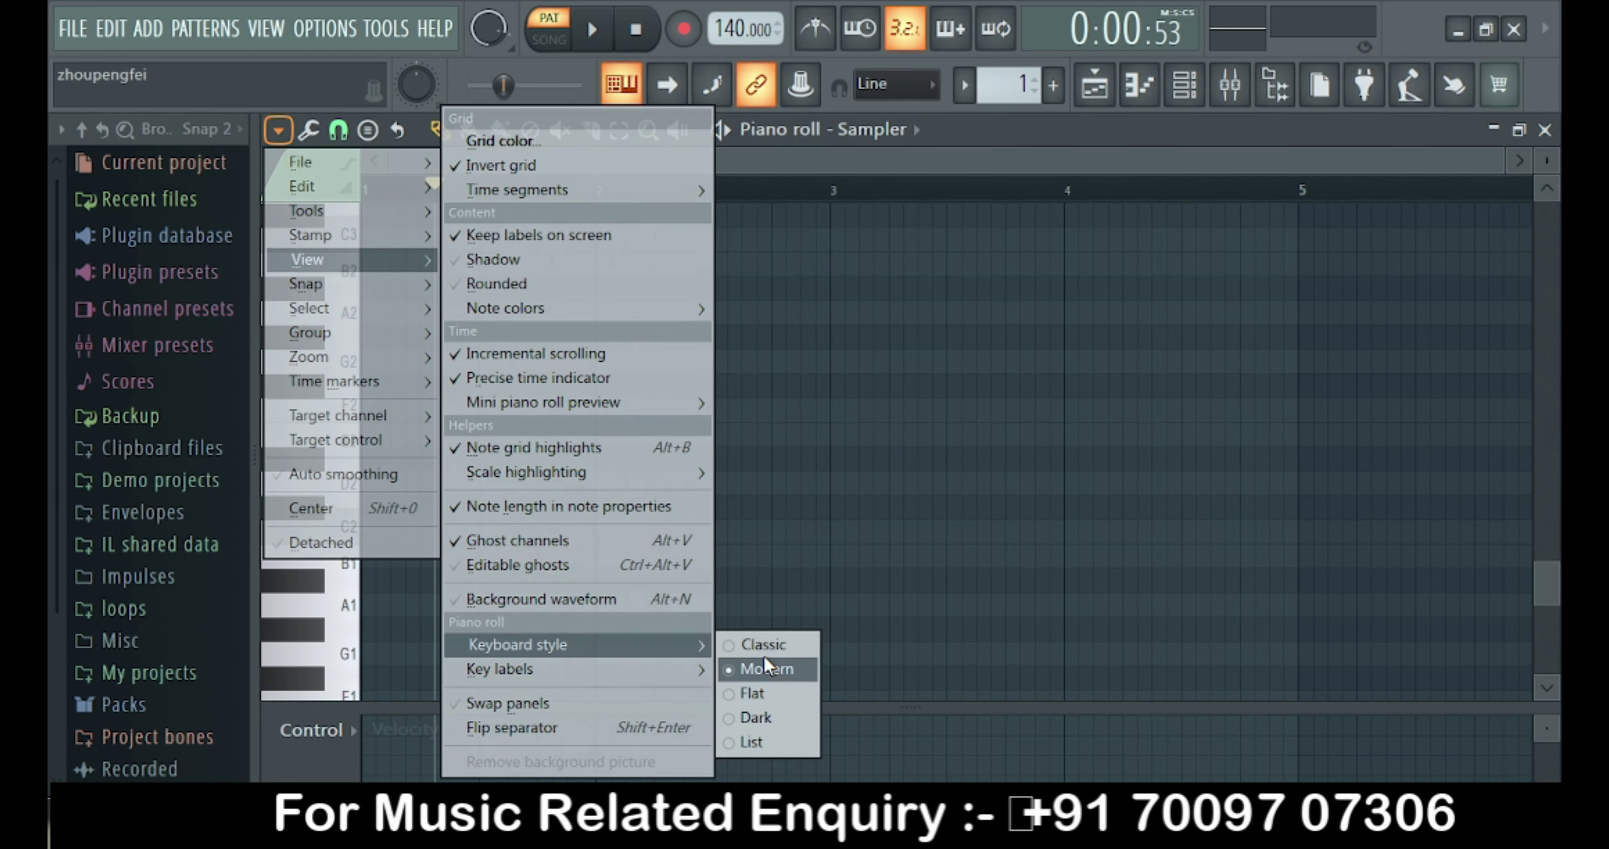
{"action": "left_click", "coordinate": [763, 694]}
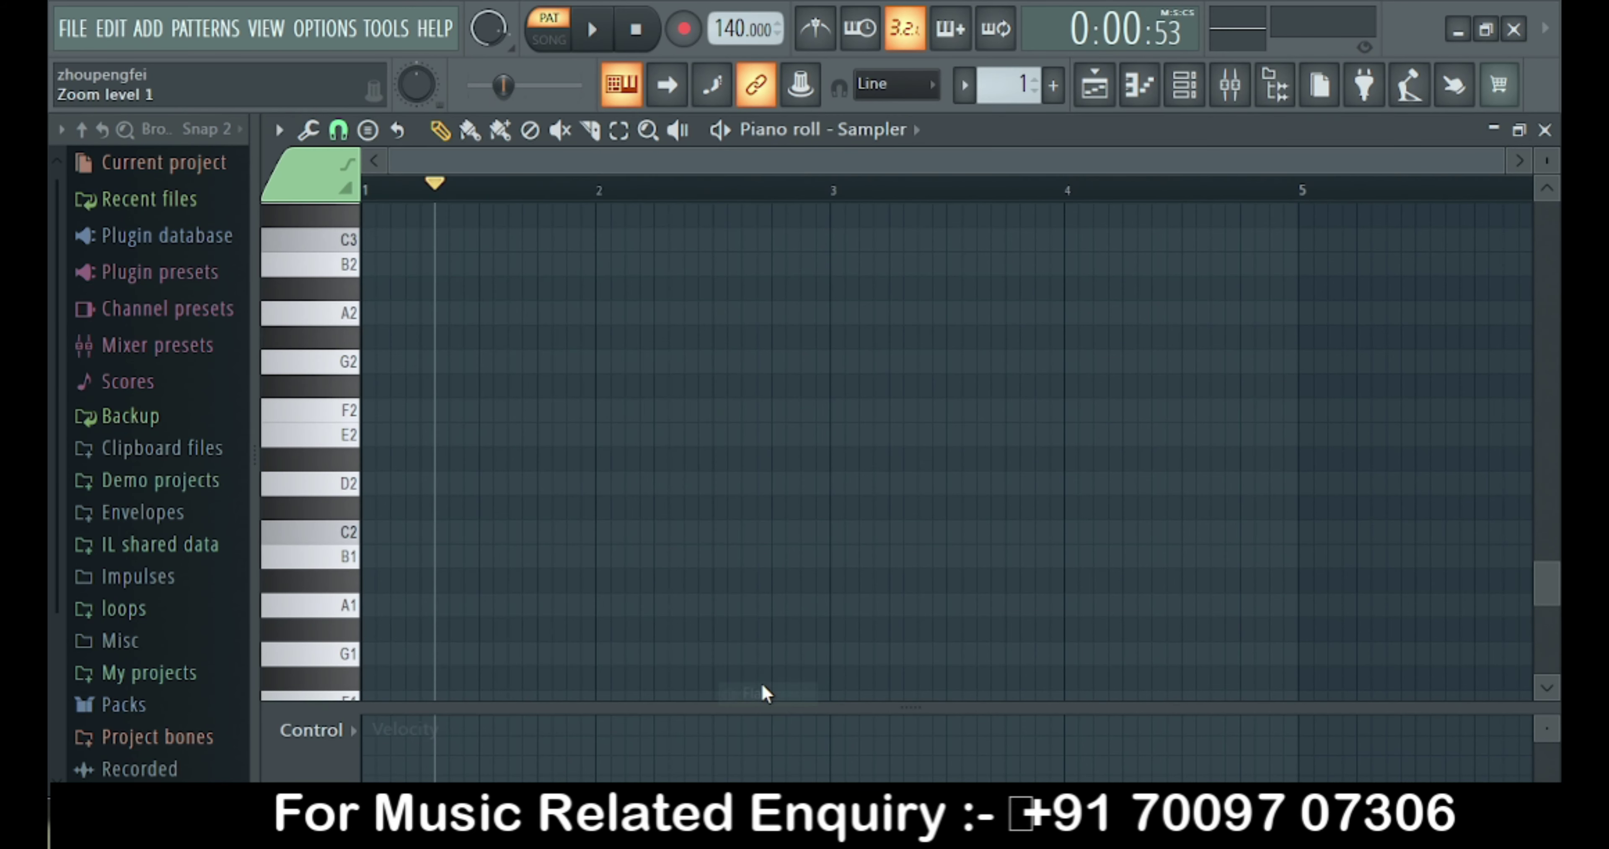
Change the piano roll's keyboard style to Dark.
{"action": "left_click", "coordinate": [270, 133]}
{"action": "mouse_move", "coordinate": [412, 262]}
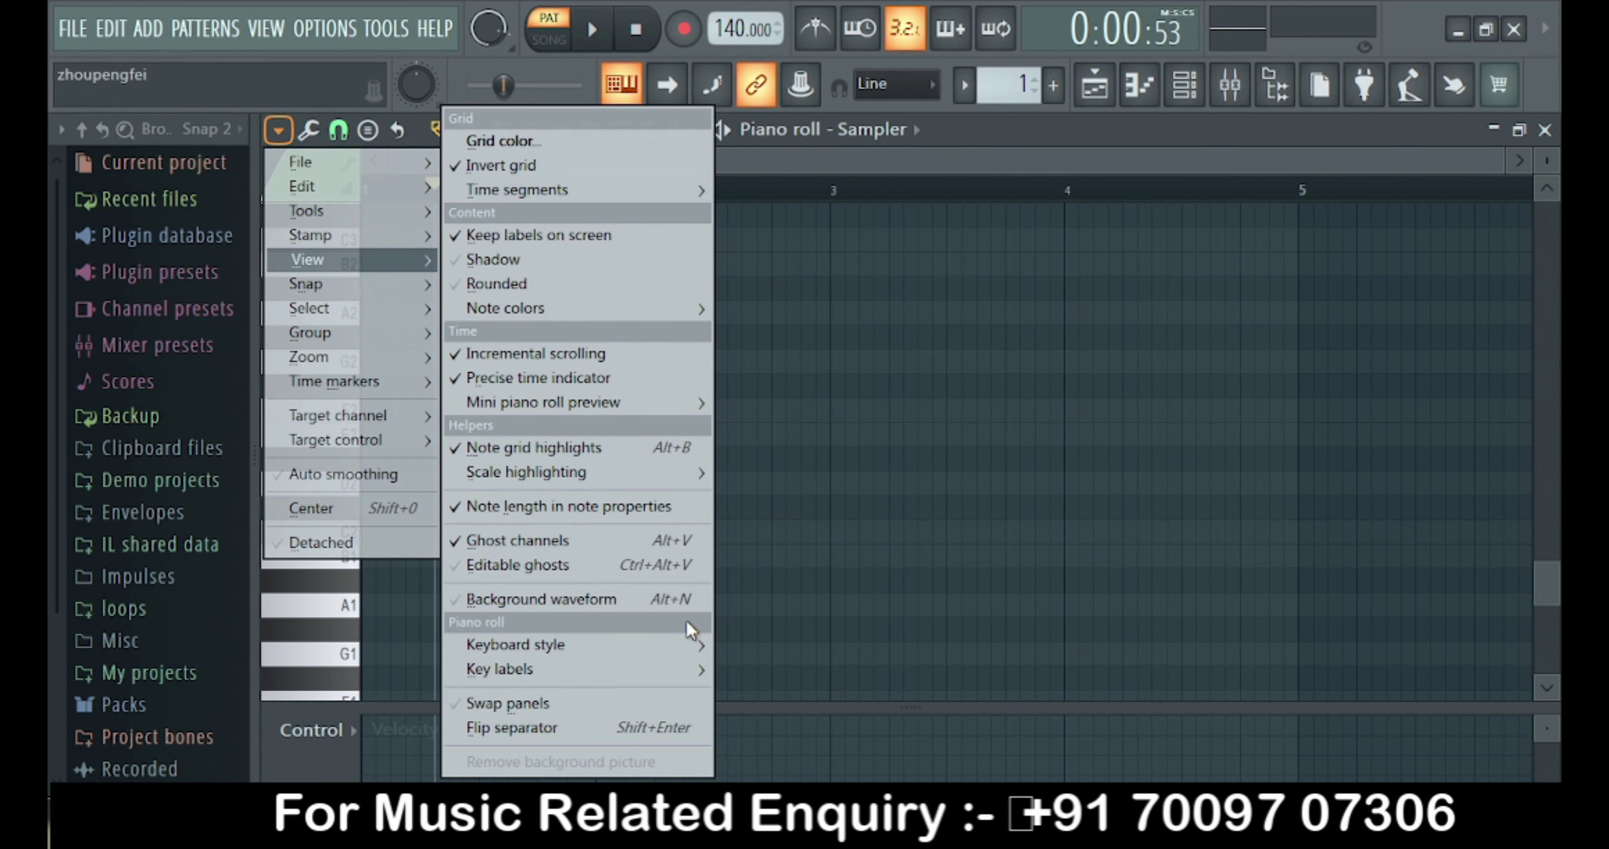
{"action": "mouse_move", "coordinate": [686, 639]}
{"action": "left_click", "coordinate": [741, 717]}
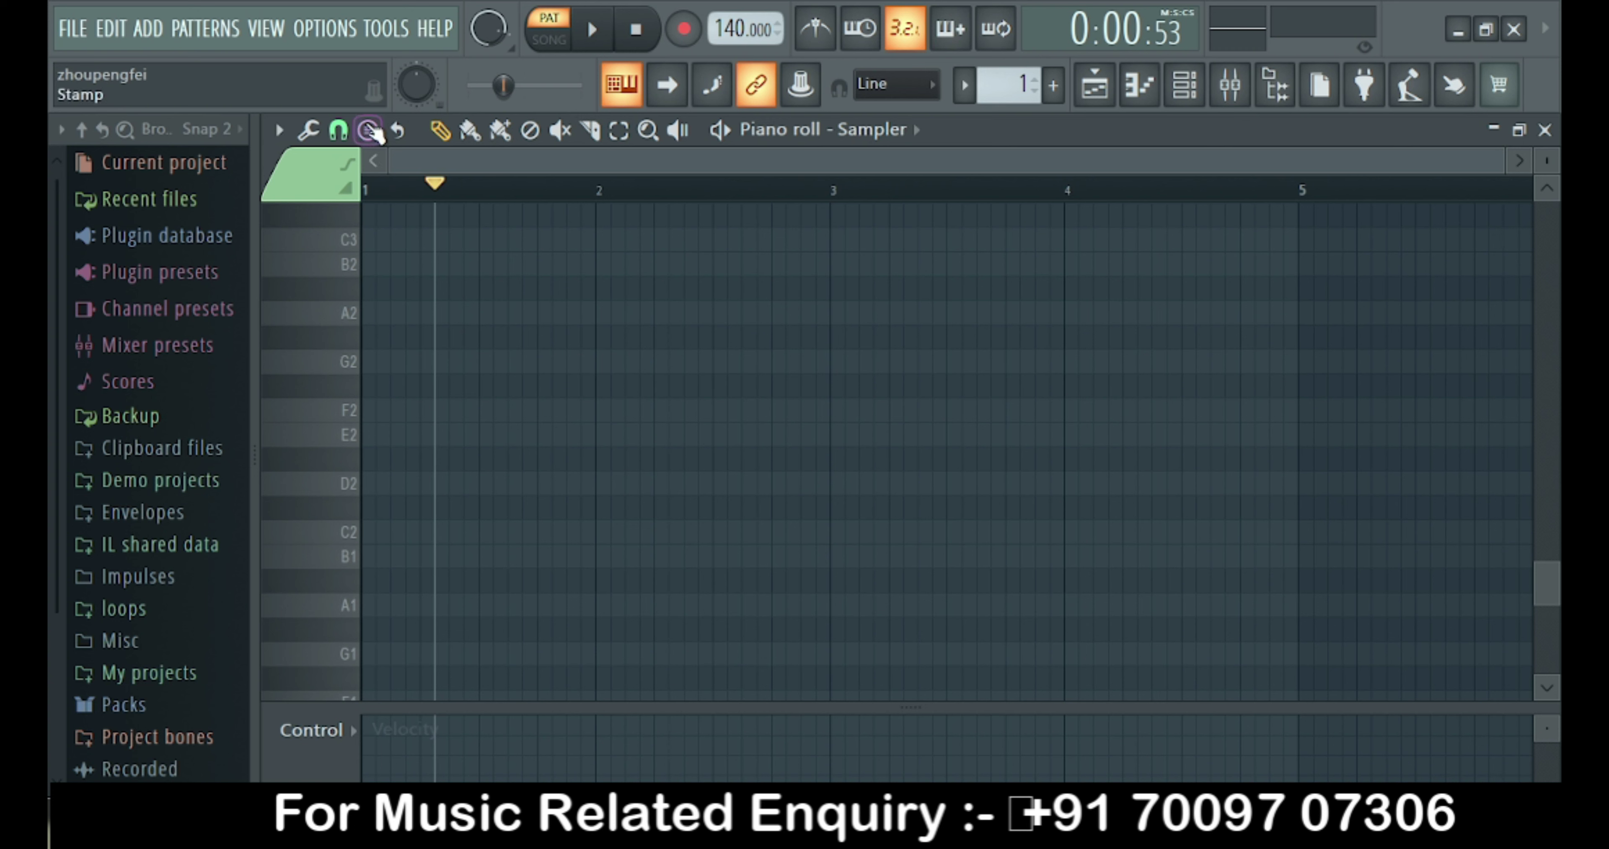
Toggle the Ghost channels view option and place a note on F2 in bar 2.
{"action": "left_click", "coordinate": [282, 134]}
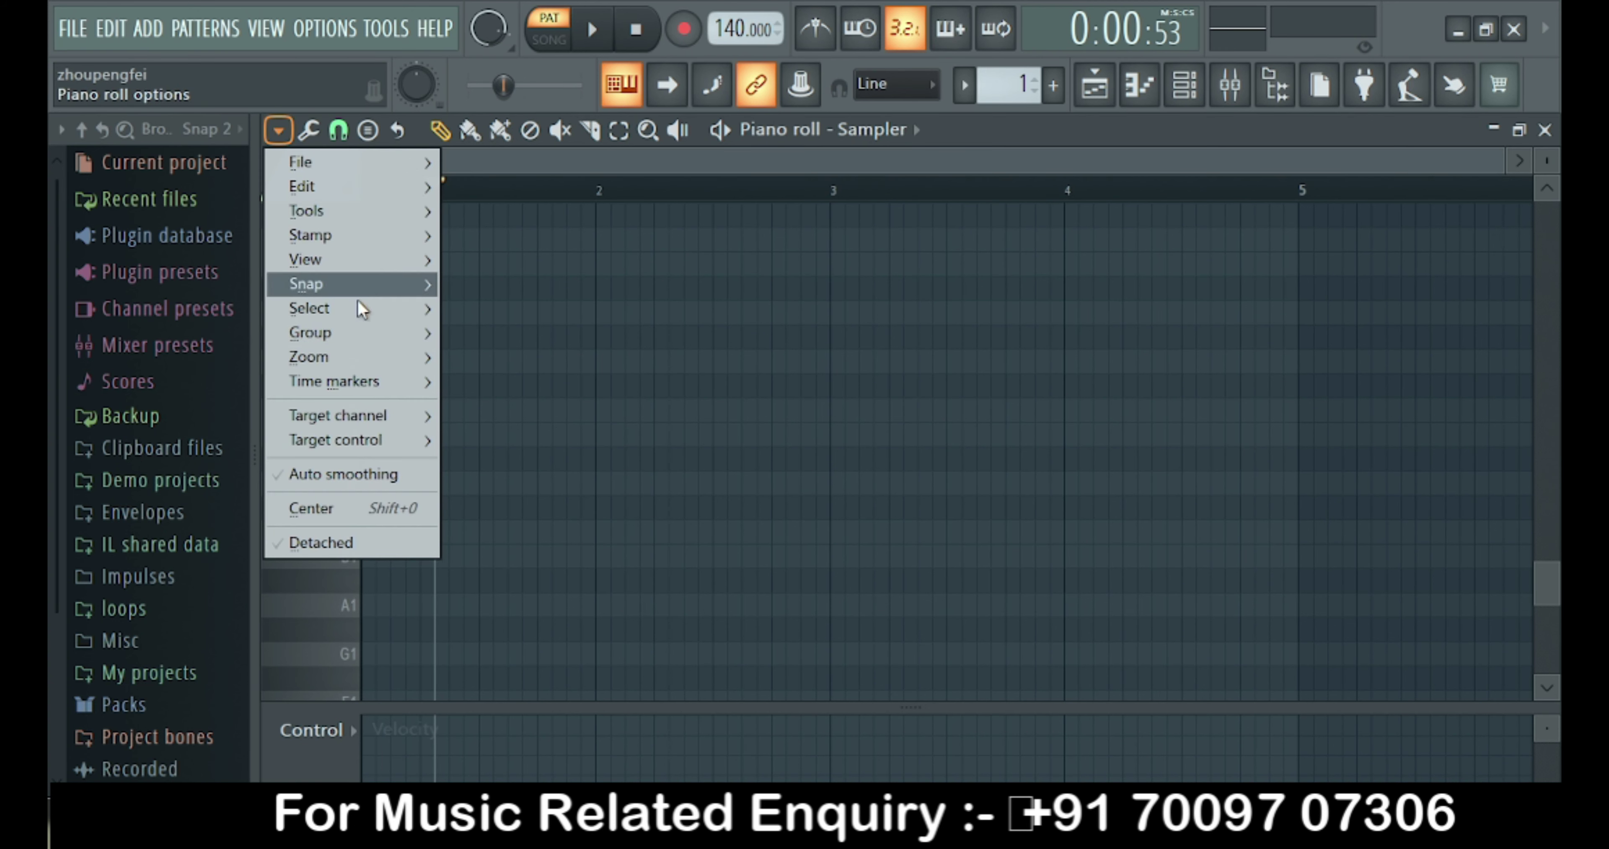
{"action": "mouse_move", "coordinate": [402, 261]}
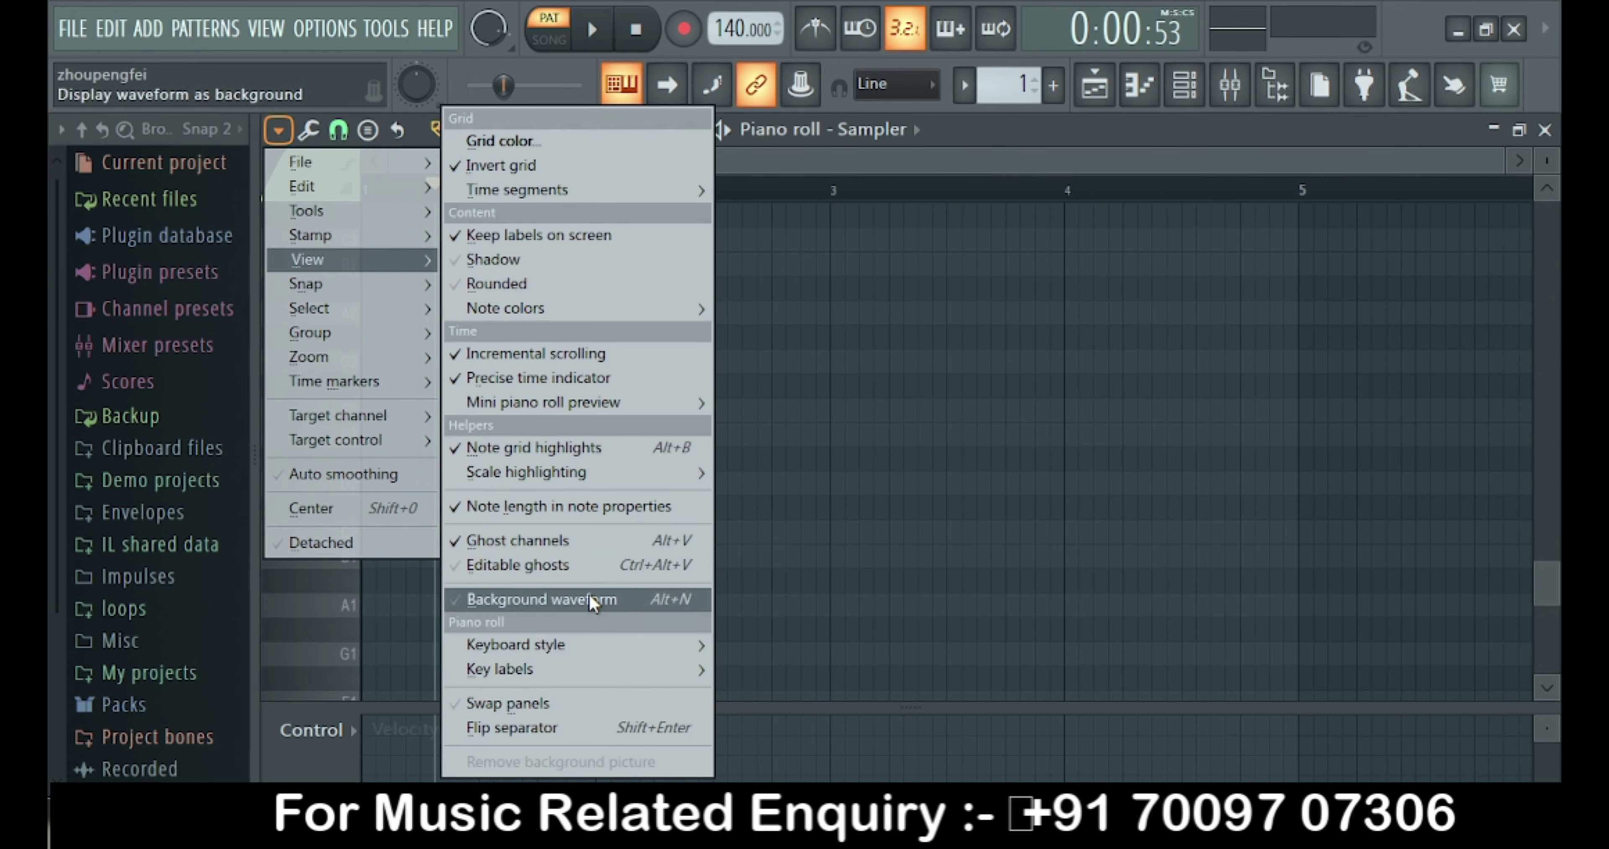
{"action": "left_click", "coordinate": [610, 536]}
{"action": "left_click", "coordinate": [701, 410]}
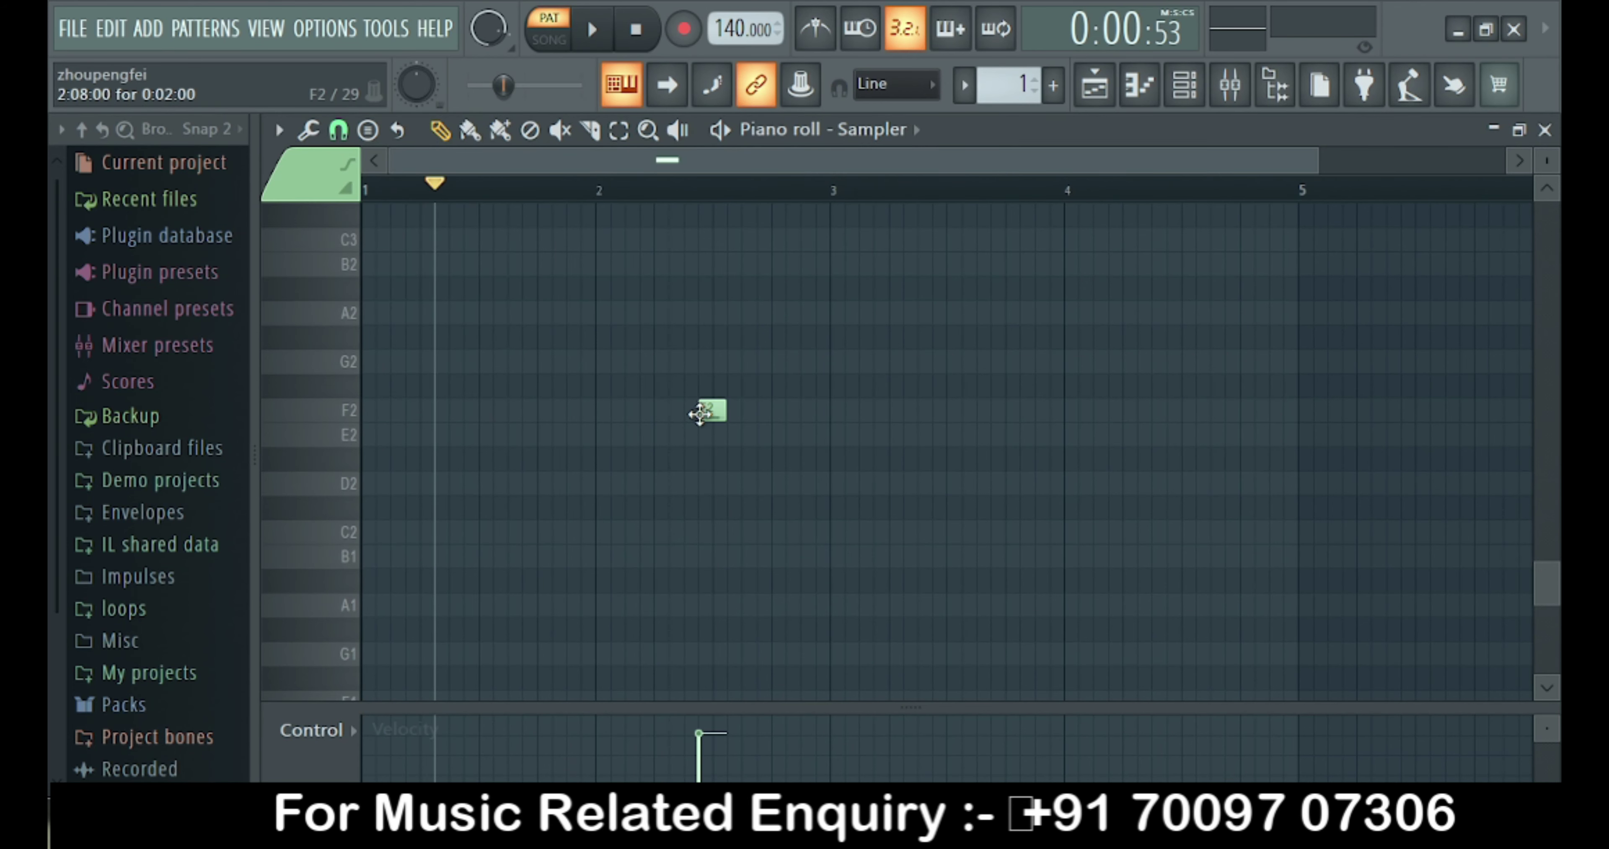
Check the piano roll's target channels, minimize the piano roll, and add an FL Keys channel to the channel rack.
{"action": "left_click", "coordinate": [871, 130]}
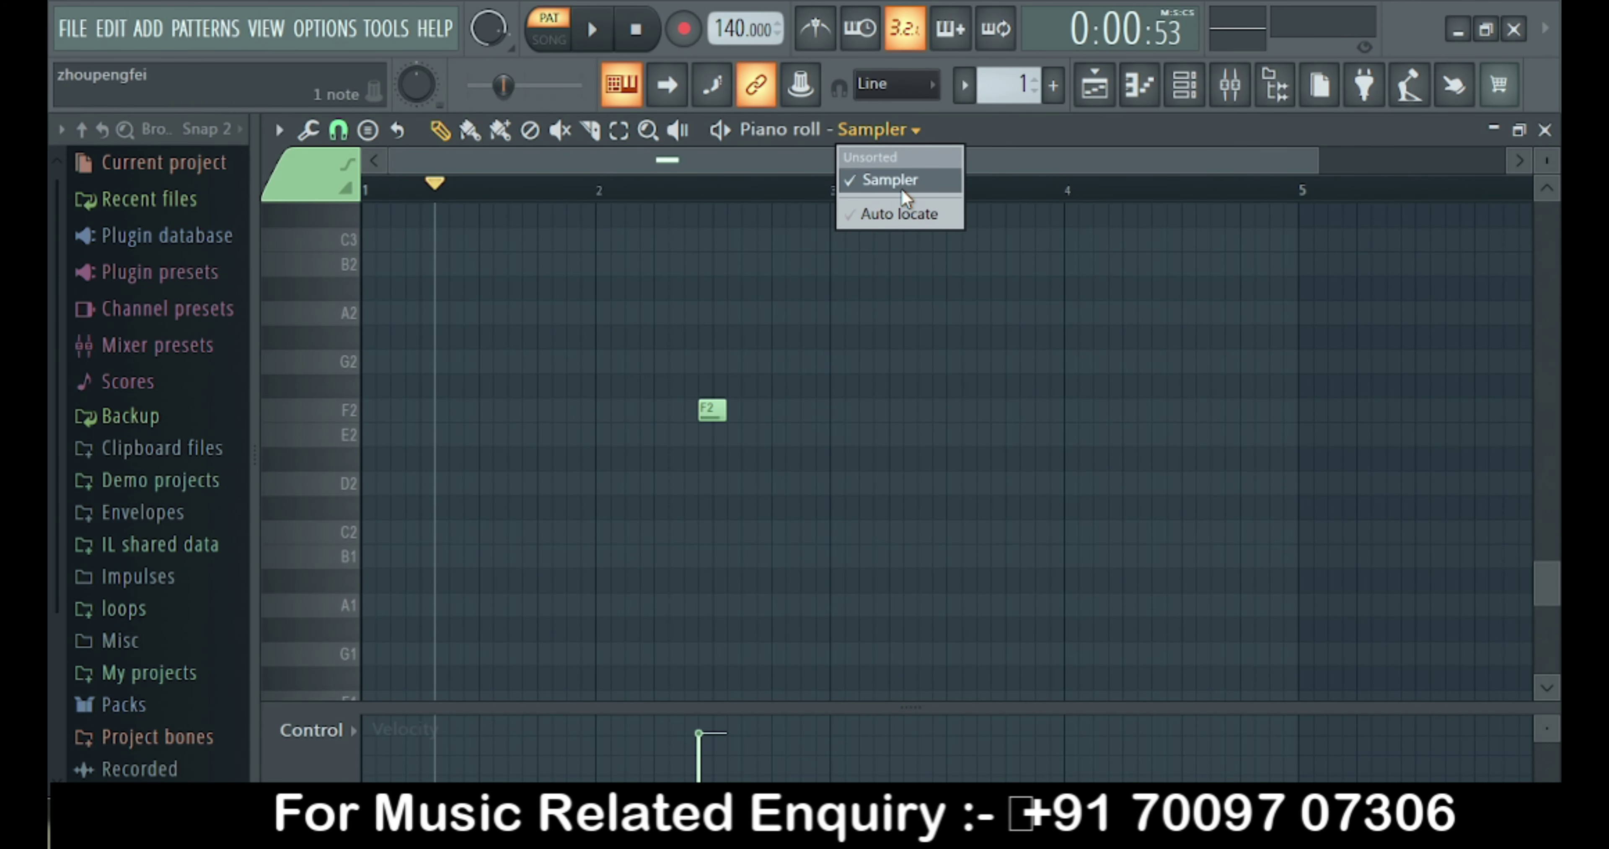
{"action": "left_click", "coordinate": [870, 136]}
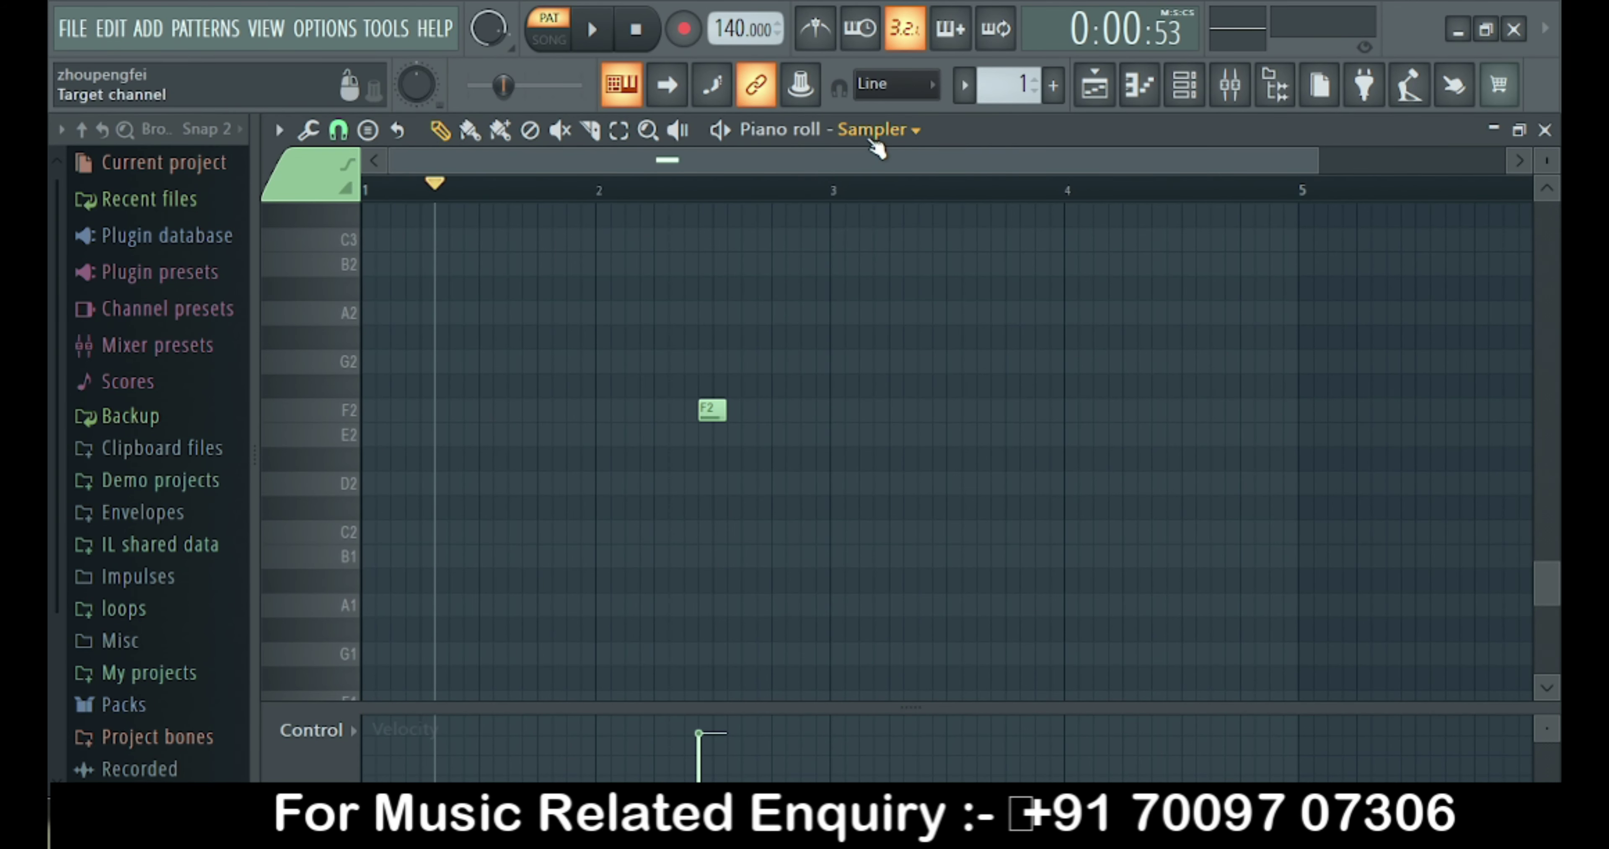
{"action": "left_click", "coordinate": [1496, 127]}
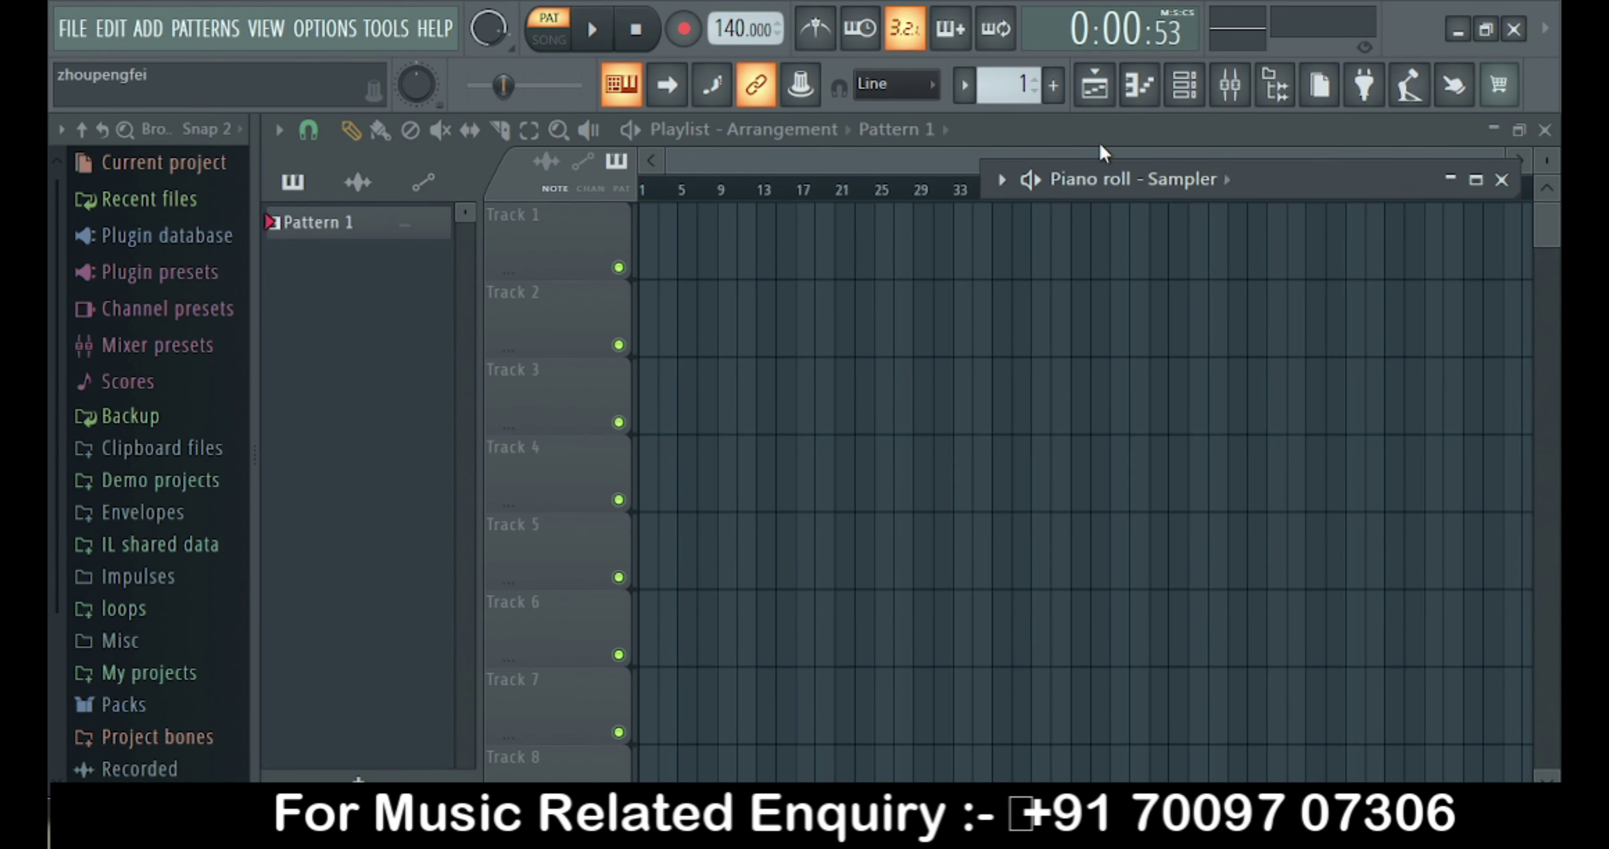
{"action": "left_click", "coordinate": [1174, 87]}
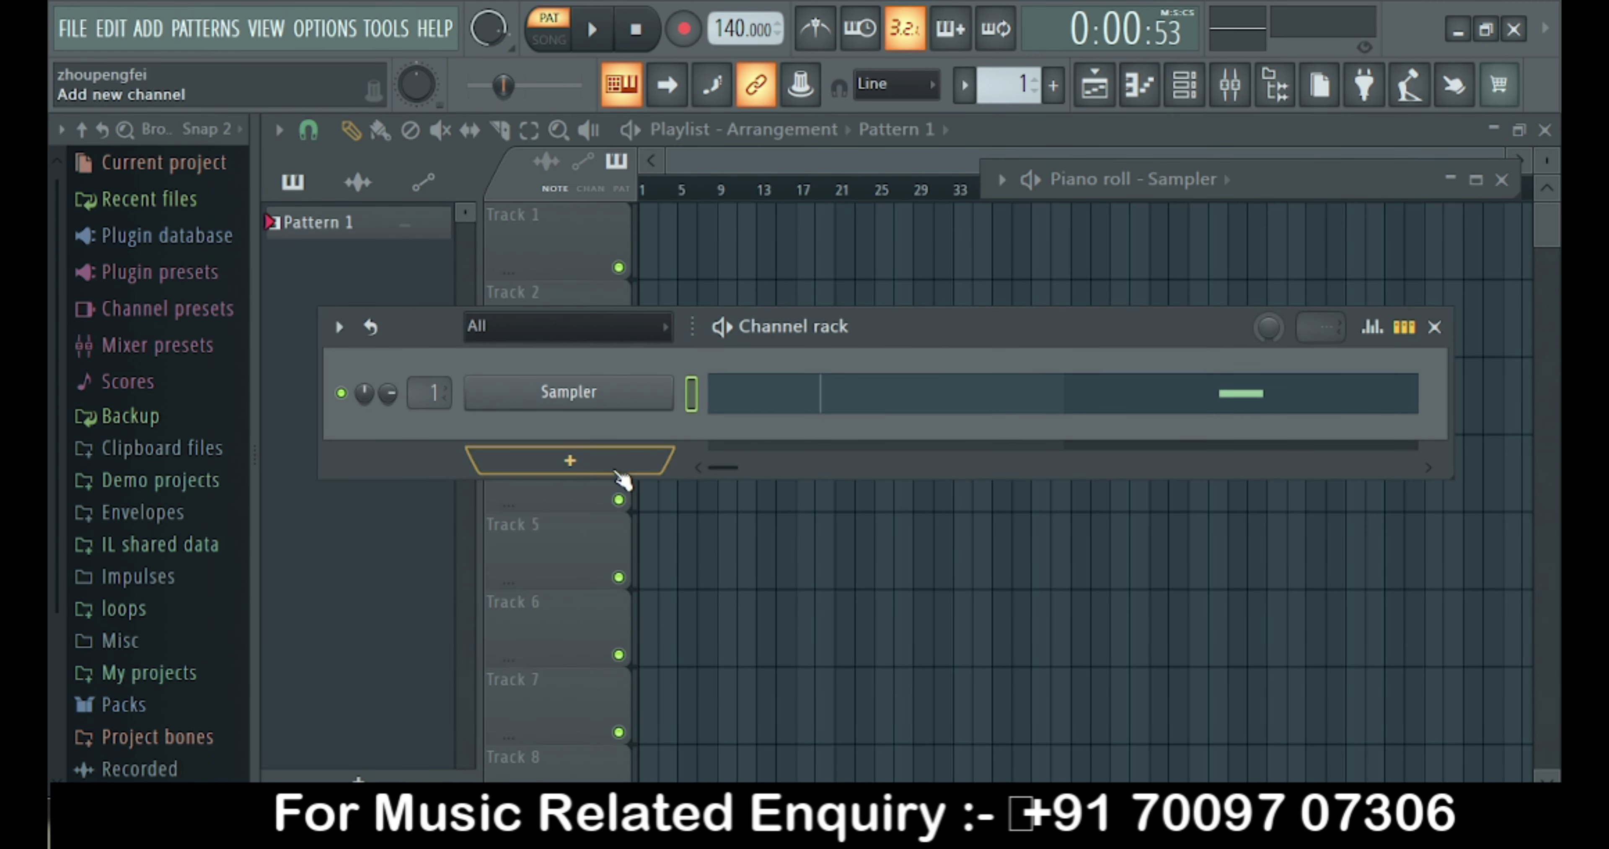
{"action": "left_click", "coordinate": [615, 465]}
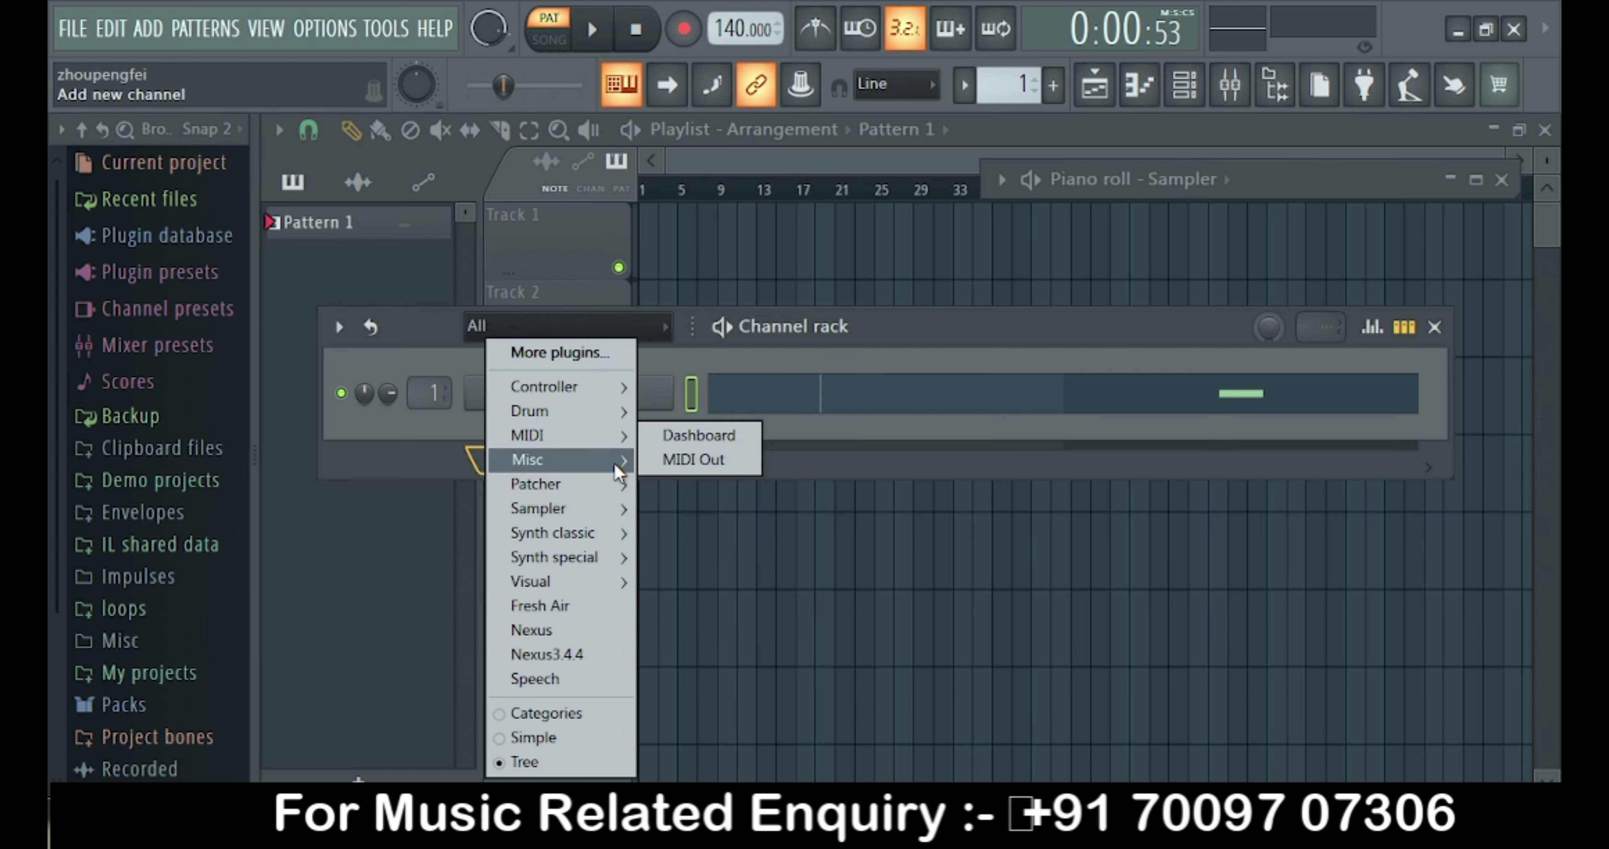
{"action": "mouse_move", "coordinate": [614, 465]}
{"action": "left_click", "coordinate": [687, 533]}
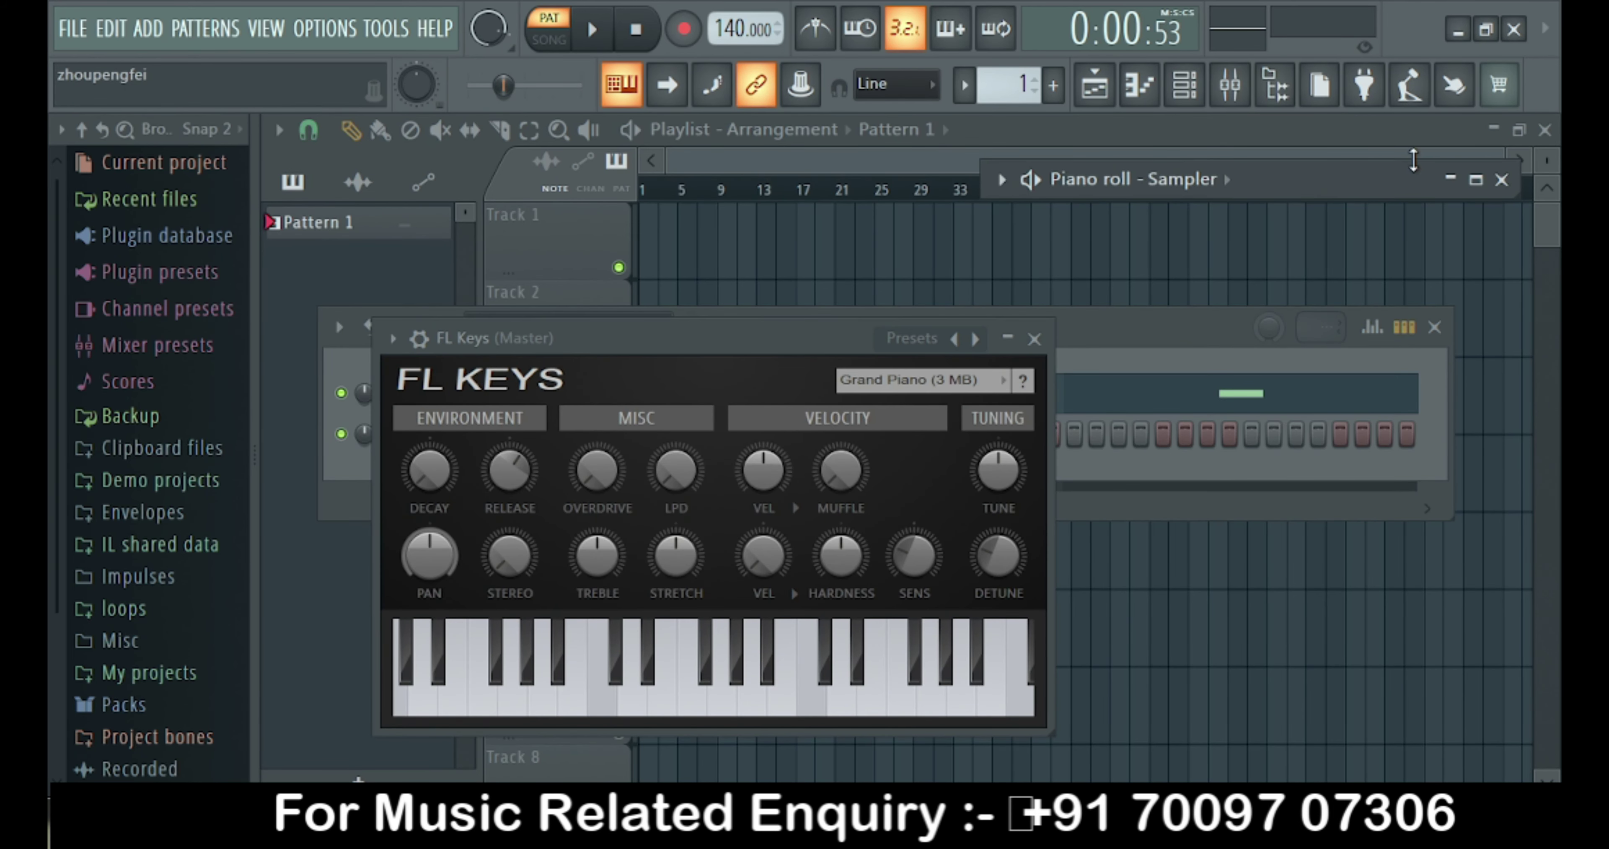
Maximize the piano roll window and switch its target channel to FL Keys.
{"action": "left_click", "coordinate": [1475, 179]}
{"action": "left_click", "coordinate": [880, 132]}
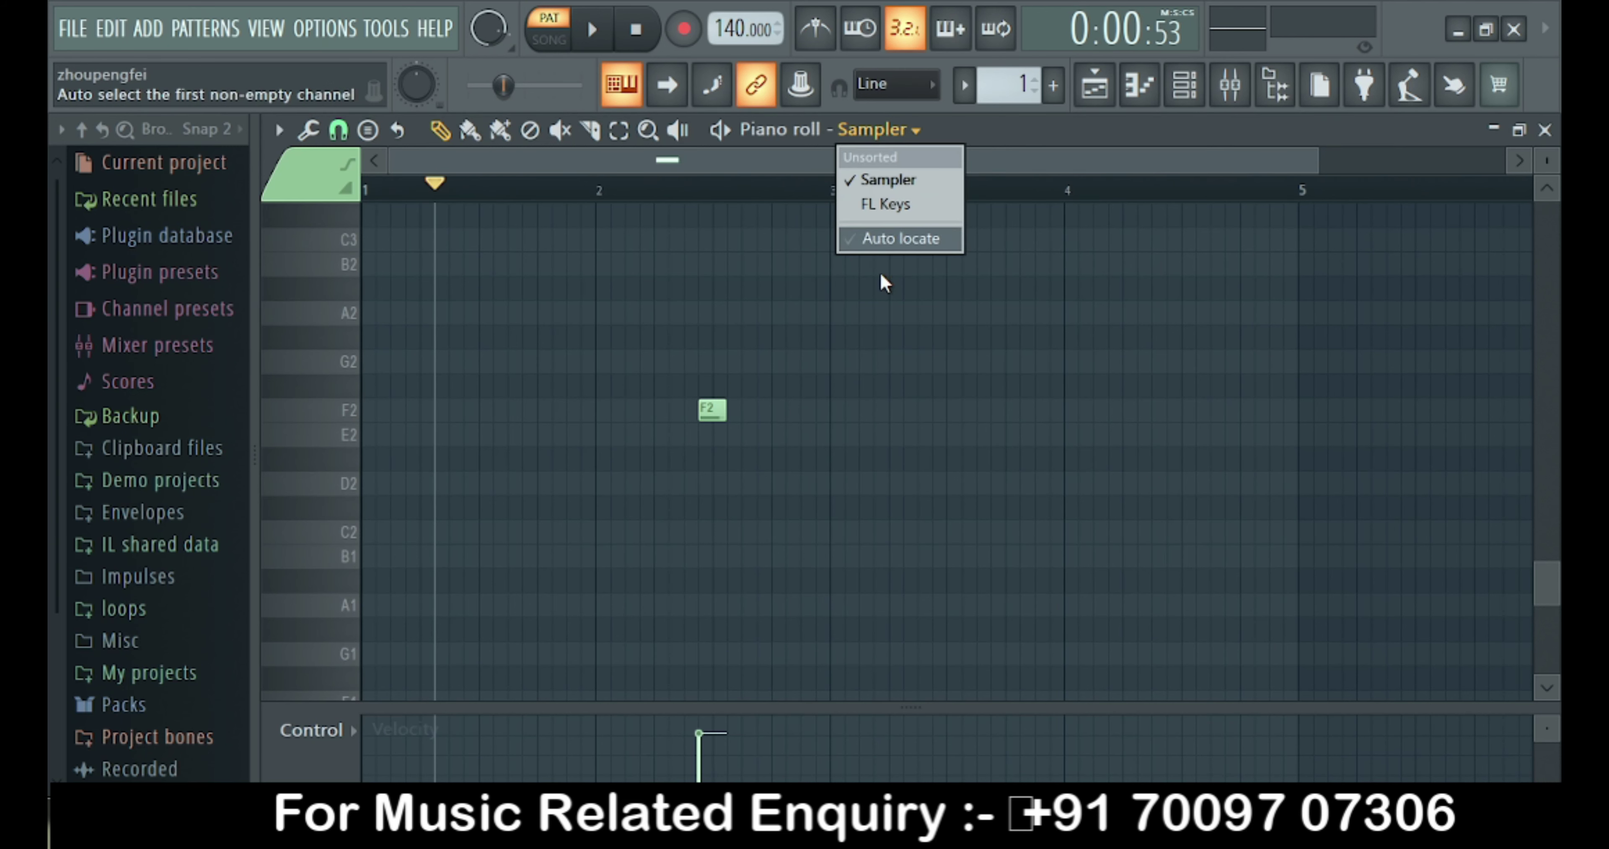
{"action": "left_click", "coordinate": [897, 205]}
{"action": "left_click", "coordinate": [893, 131]}
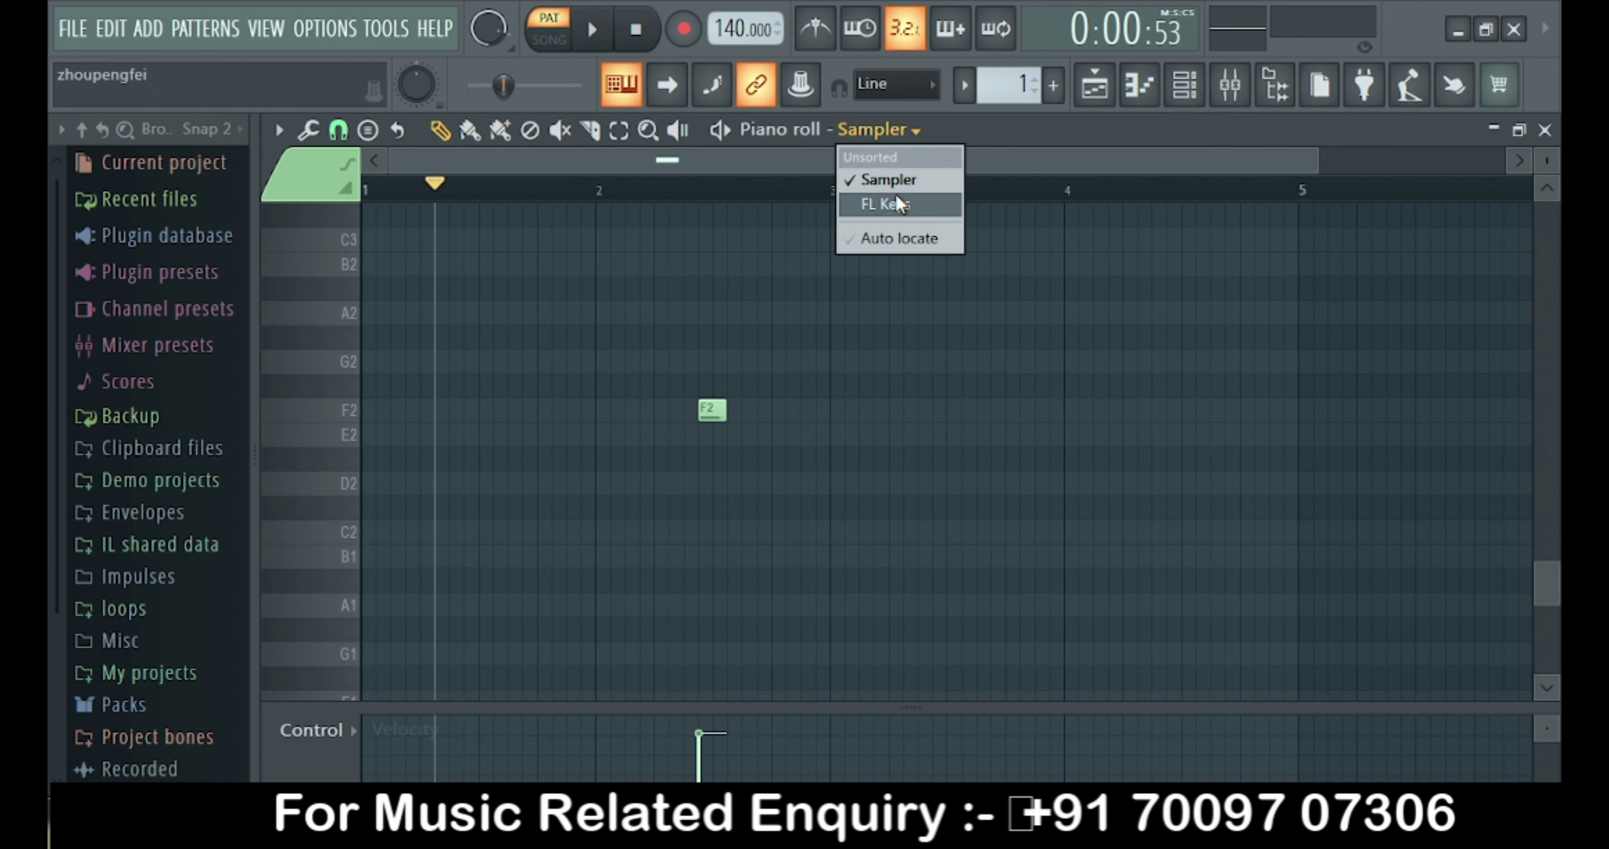
{"action": "left_click", "coordinate": [869, 201]}
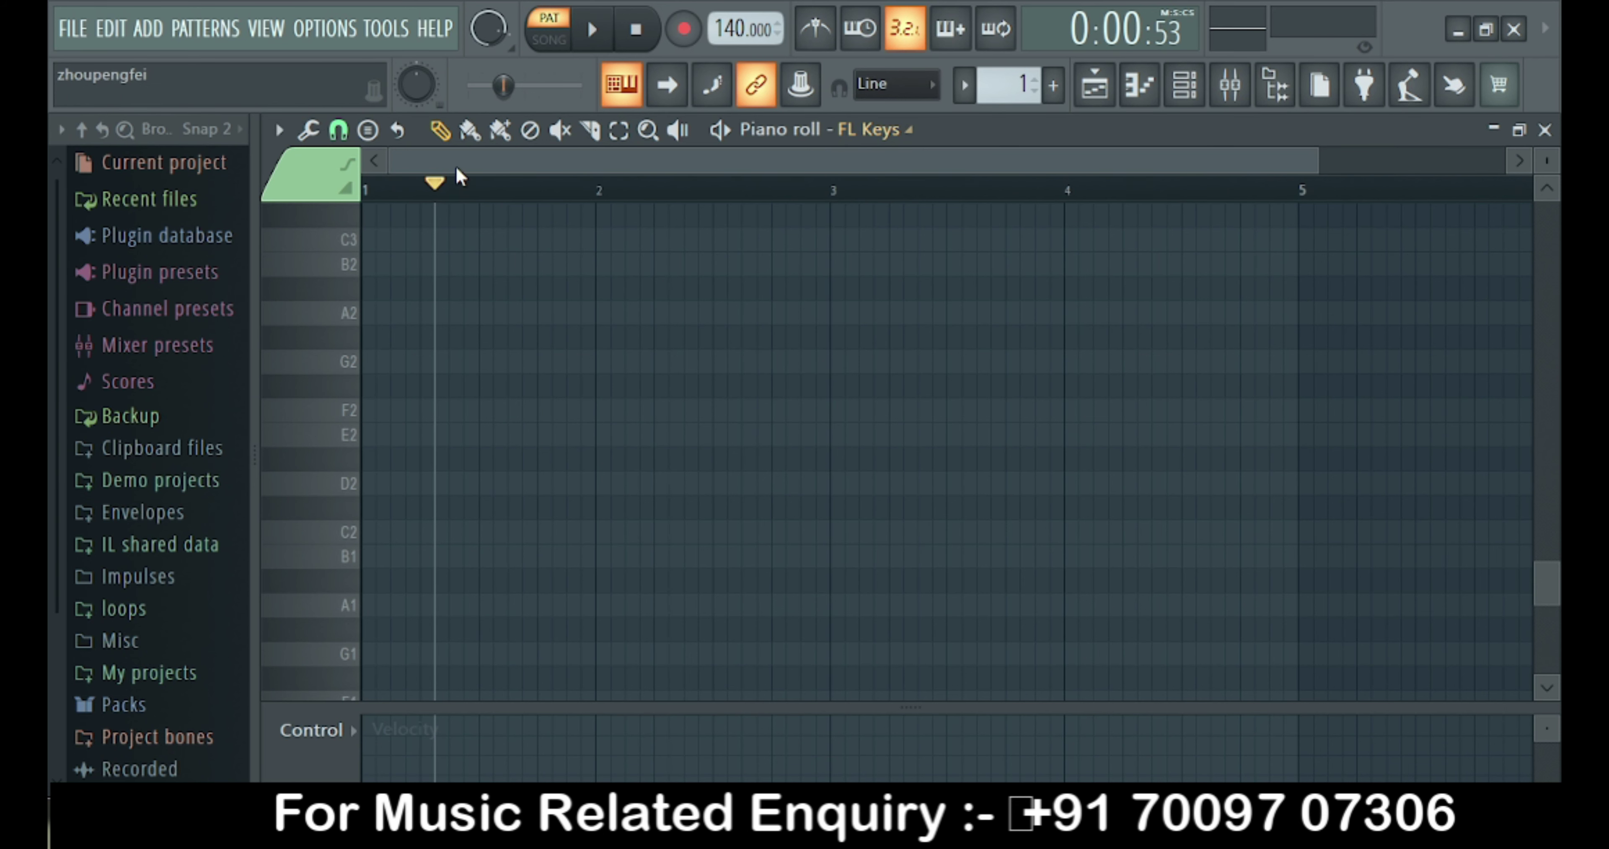
Turn on the Ghost channels view option for the piano roll.
{"action": "left_click", "coordinate": [278, 130]}
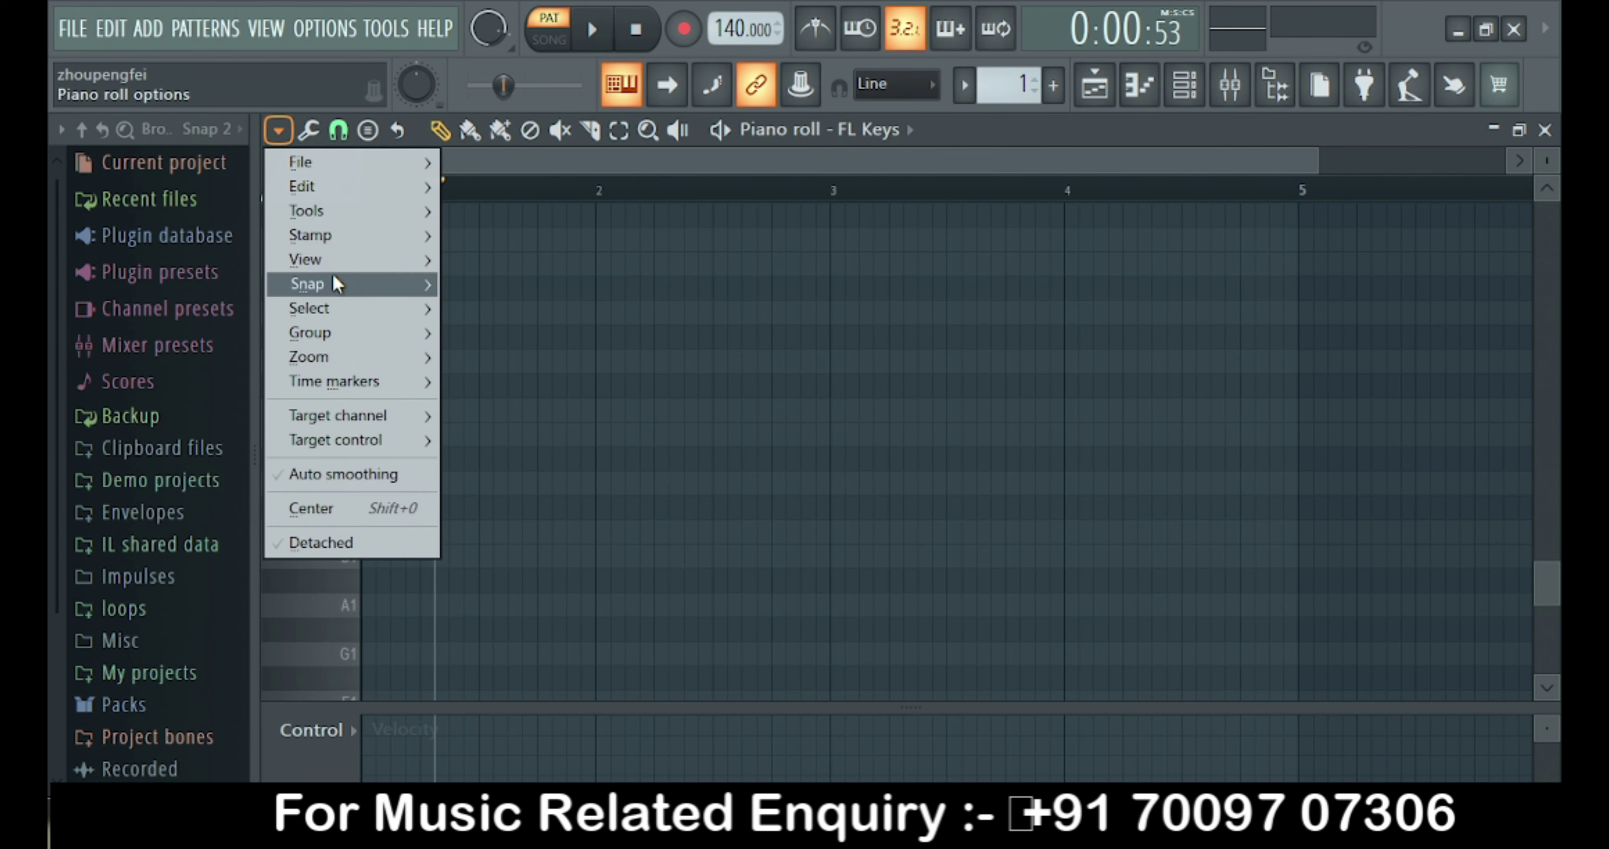
{"action": "mouse_move", "coordinate": [394, 270]}
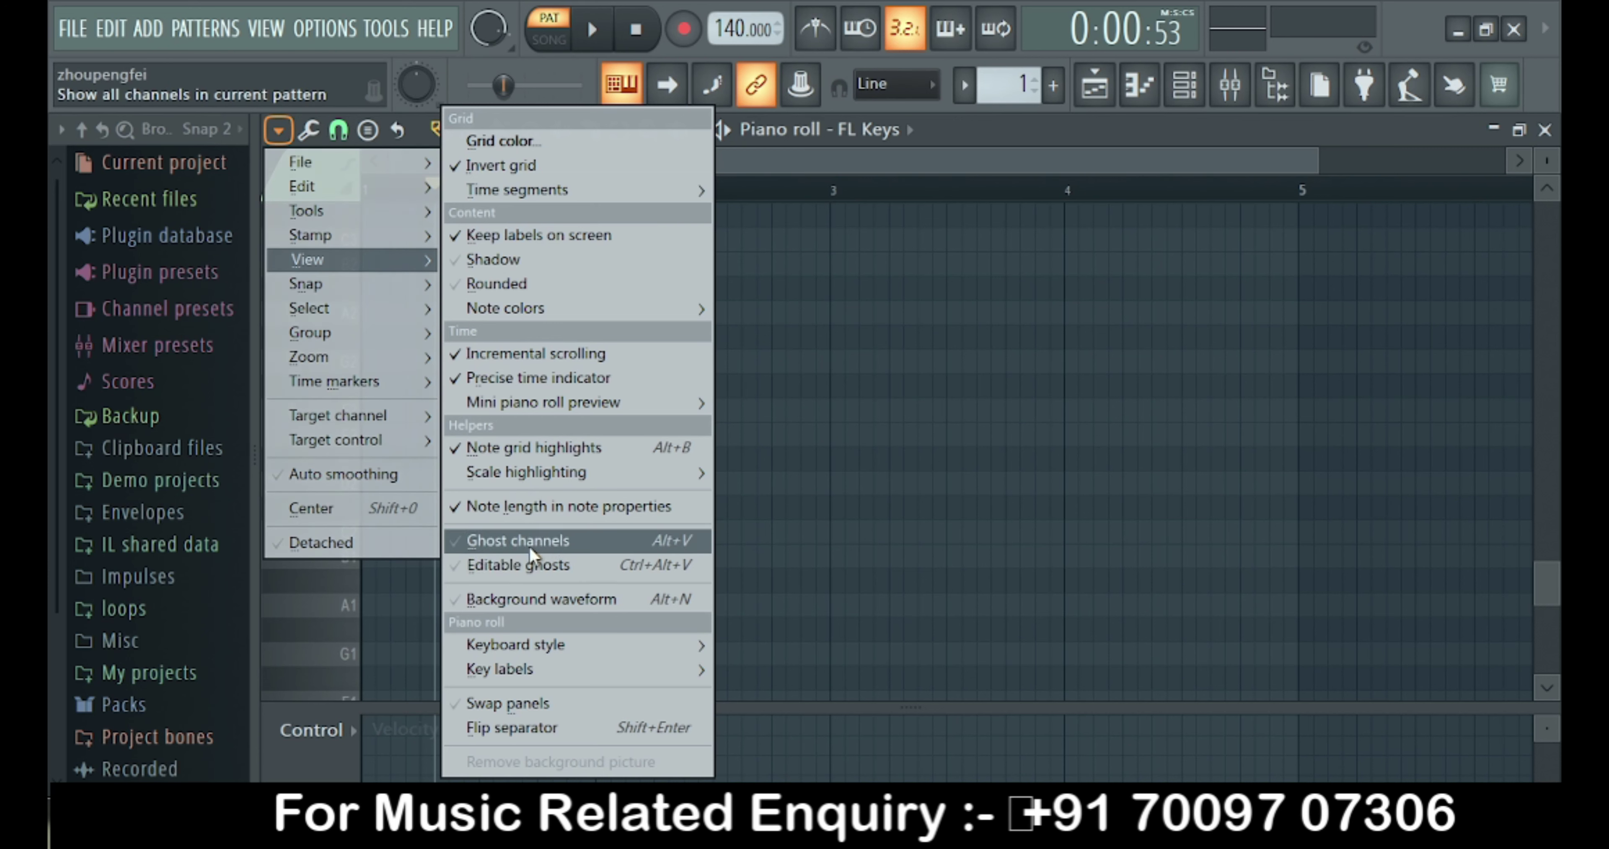
{"action": "left_click", "coordinate": [572, 531]}
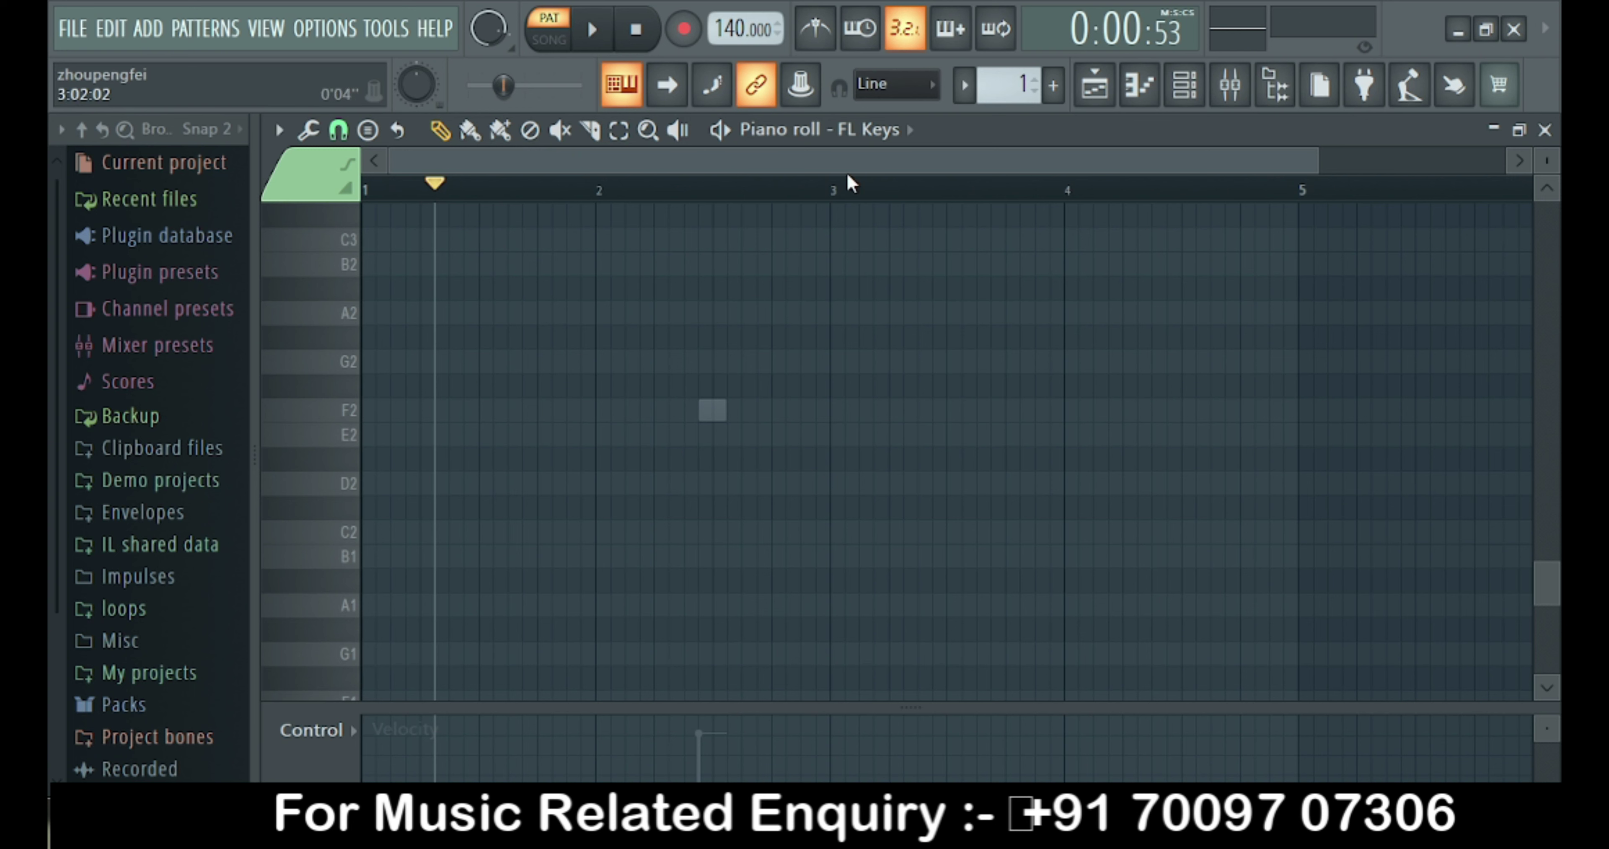
Switch the piano roll to the Sampler channel and delete its F2 note in bar 2.
{"action": "left_click", "coordinate": [887, 131]}
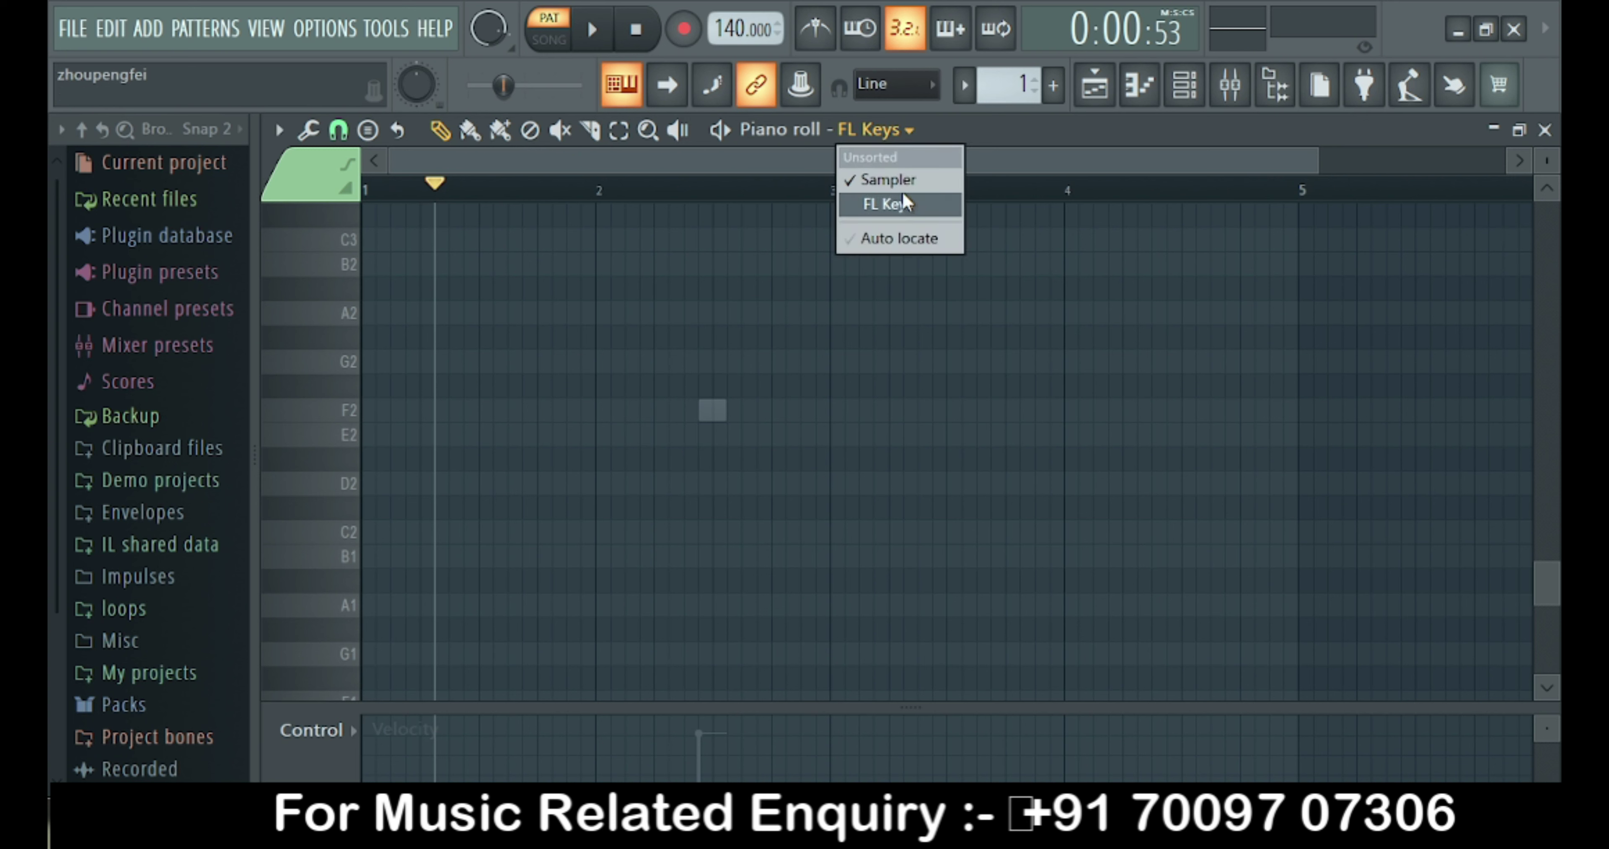
{"action": "left_click", "coordinate": [893, 180]}
{"action": "right_click", "coordinate": [712, 411]}
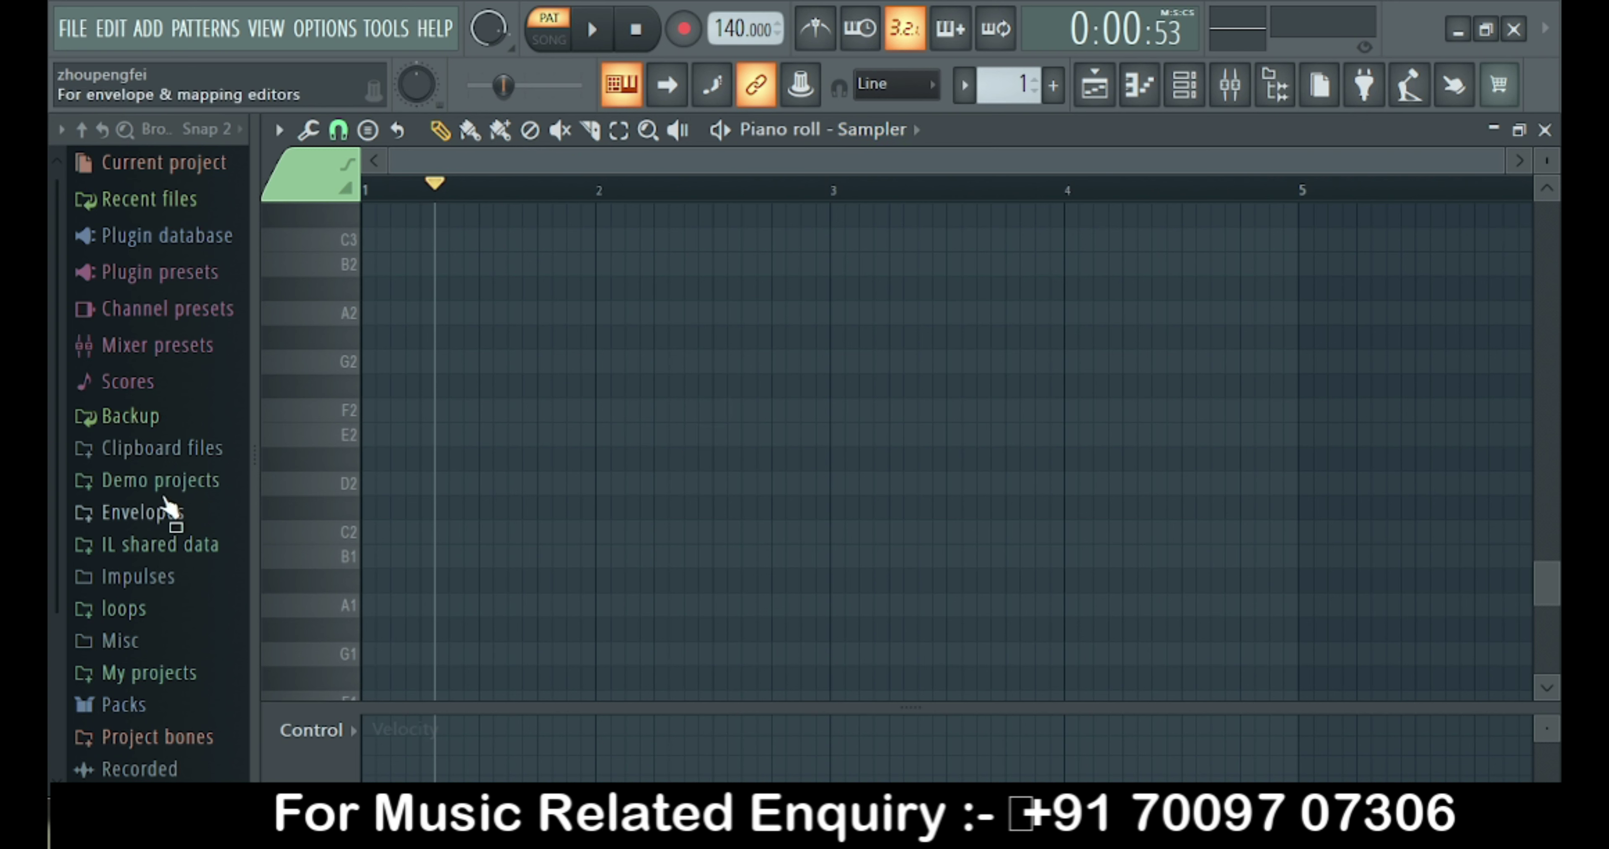
Place an ascending run of notes on C2, D2, E2, F#2, G#2, A2 and A#2 in bar 1.
{"action": "left_click", "coordinate": [377, 531]}
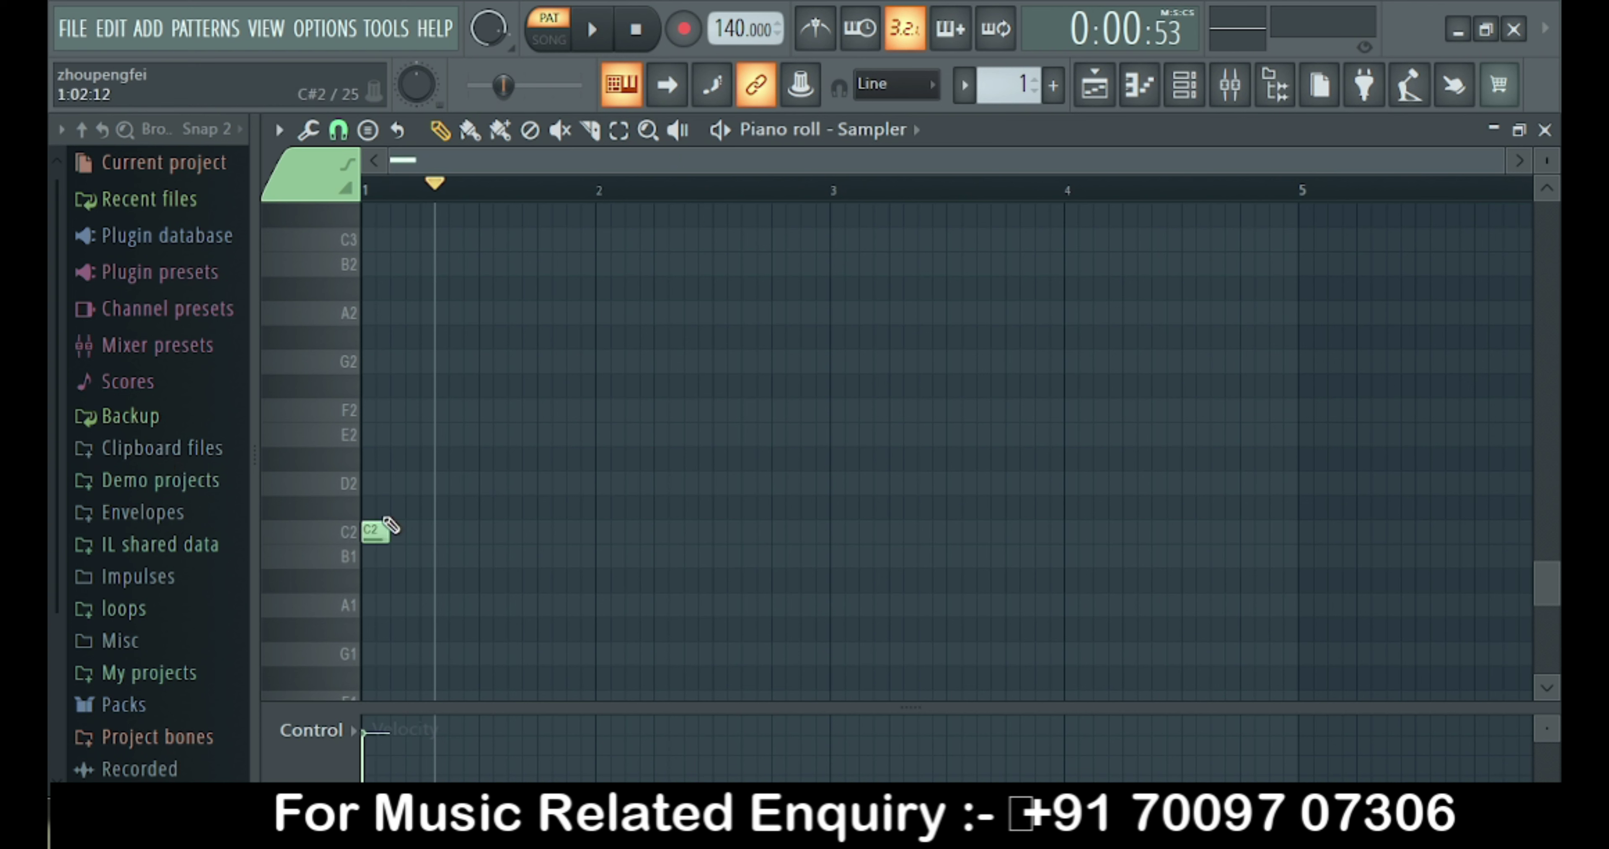
{"action": "left_click", "coordinate": [387, 484]}
{"action": "left_click", "coordinate": [403, 435]}
{"action": "left_click", "coordinate": [403, 385]}
{"action": "left_click", "coordinate": [417, 336]}
{"action": "left_click", "coordinate": [425, 312]}
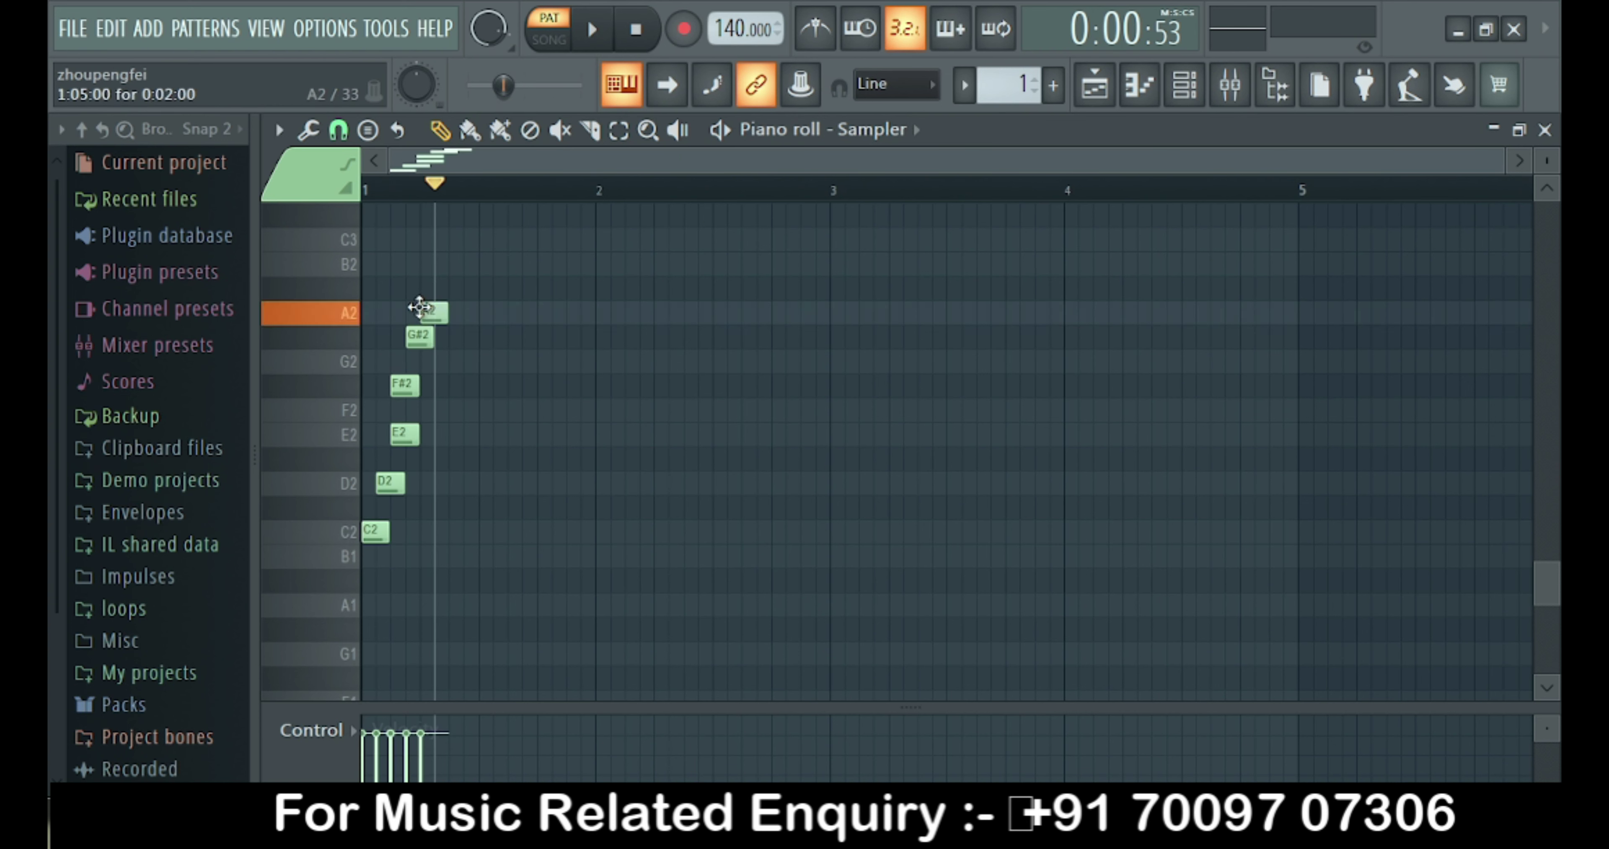
{"action": "left_click", "coordinate": [463, 288]}
Set the target channel back to FL Keys, place a trial A#2 note in bar 2 and delete it.
{"action": "left_click", "coordinate": [872, 130]}
{"action": "left_click", "coordinate": [893, 205]}
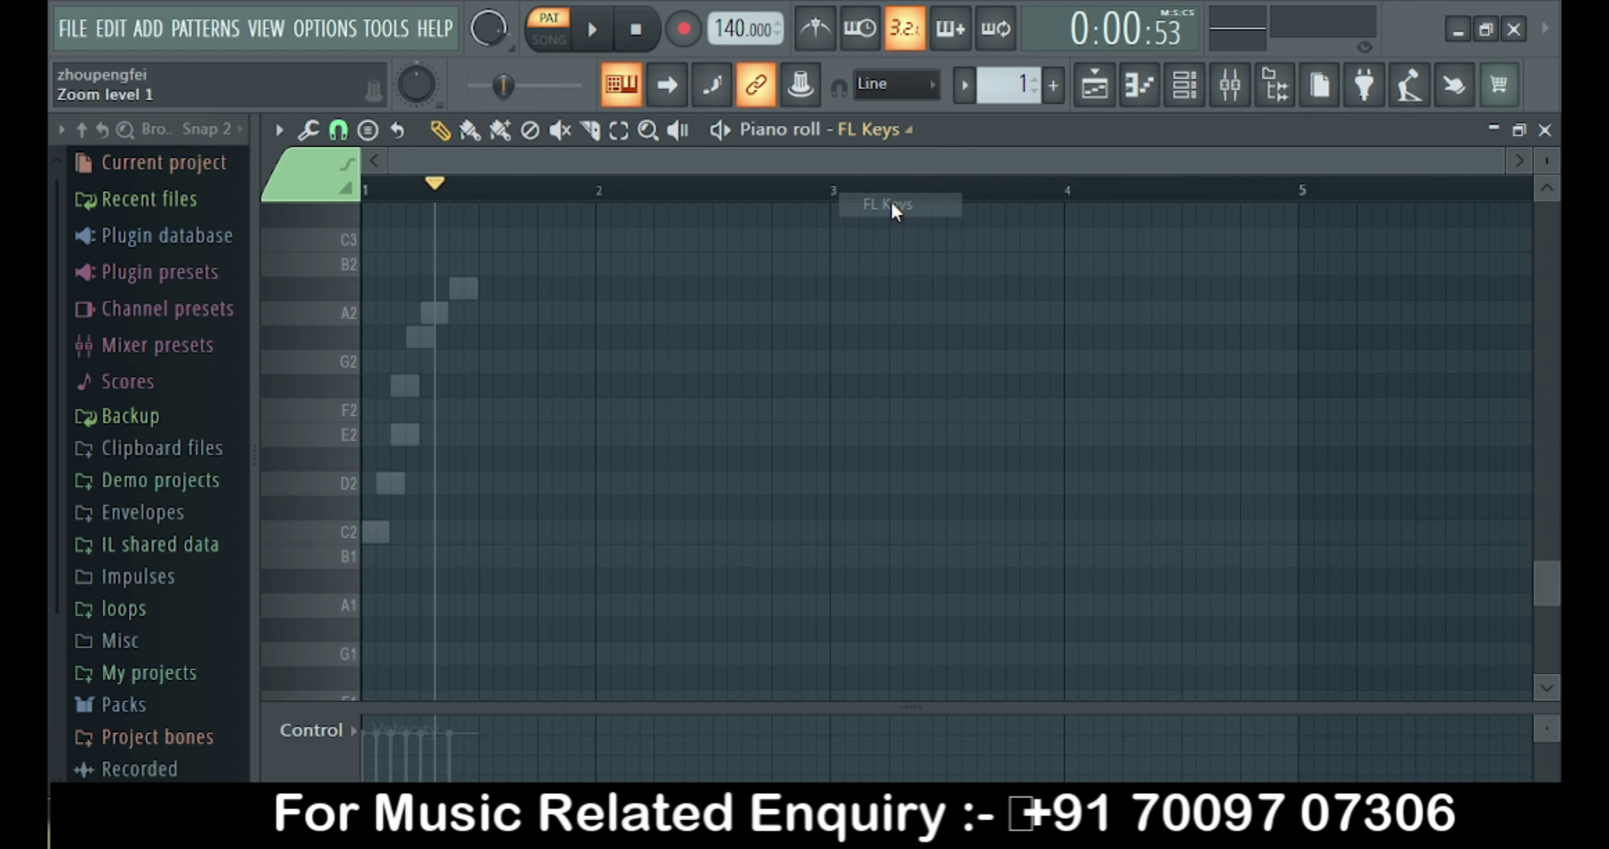
{"action": "left_click", "coordinate": [293, 141]}
{"action": "left_click", "coordinate": [650, 288]}
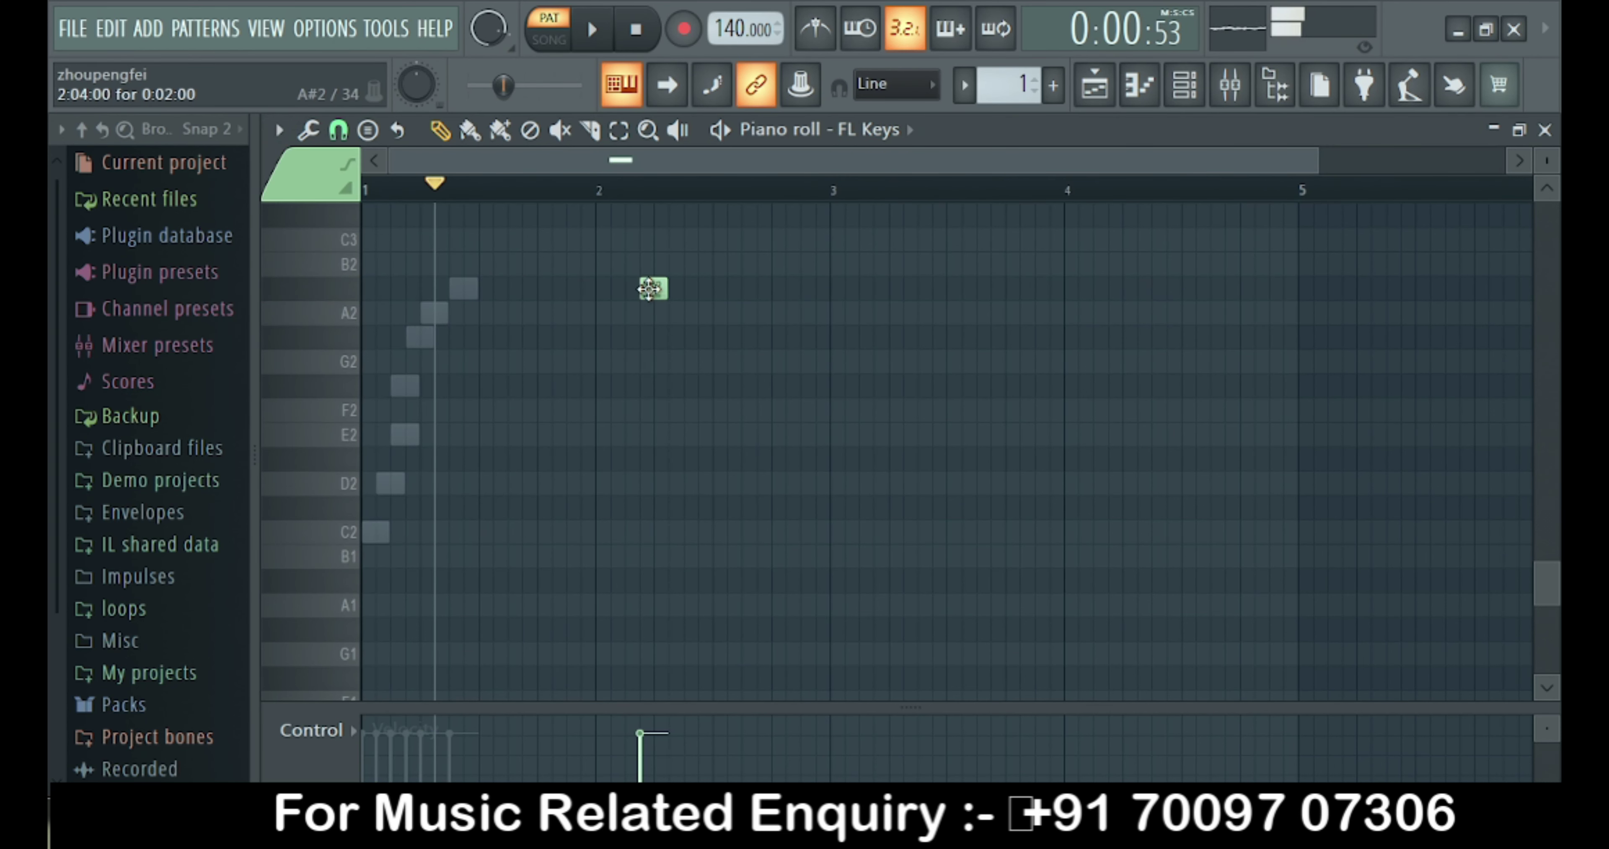
{"action": "right_click", "coordinate": [649, 289]}
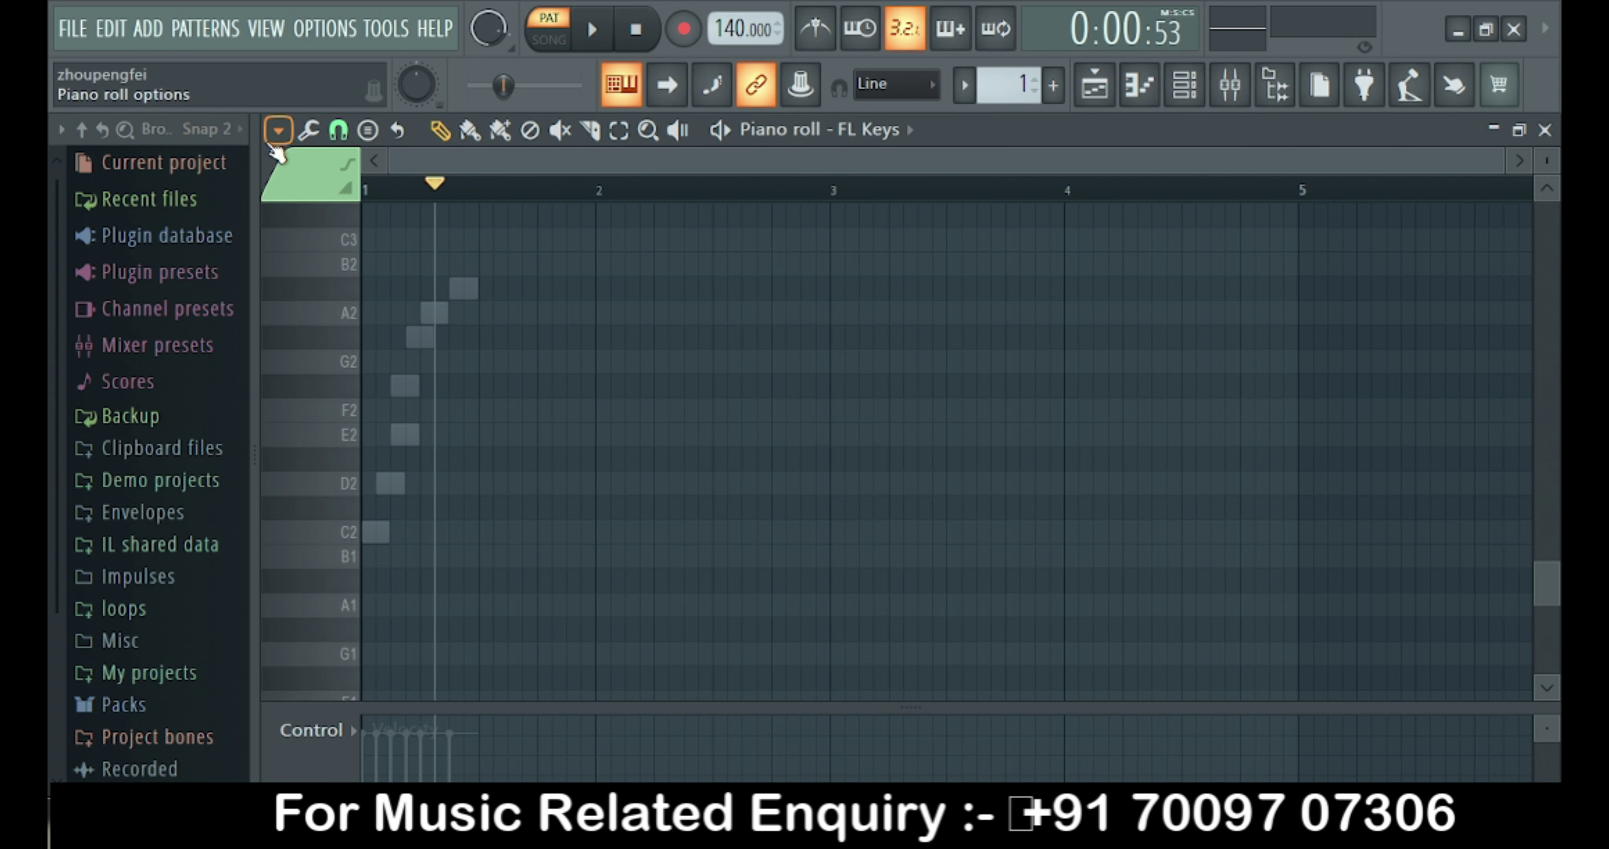
Look through the piano roll's tool, snap, group and zoom options, and apply Quick zoom 1.
{"action": "left_click", "coordinate": [278, 130]}
{"action": "mouse_move", "coordinate": [328, 220]}
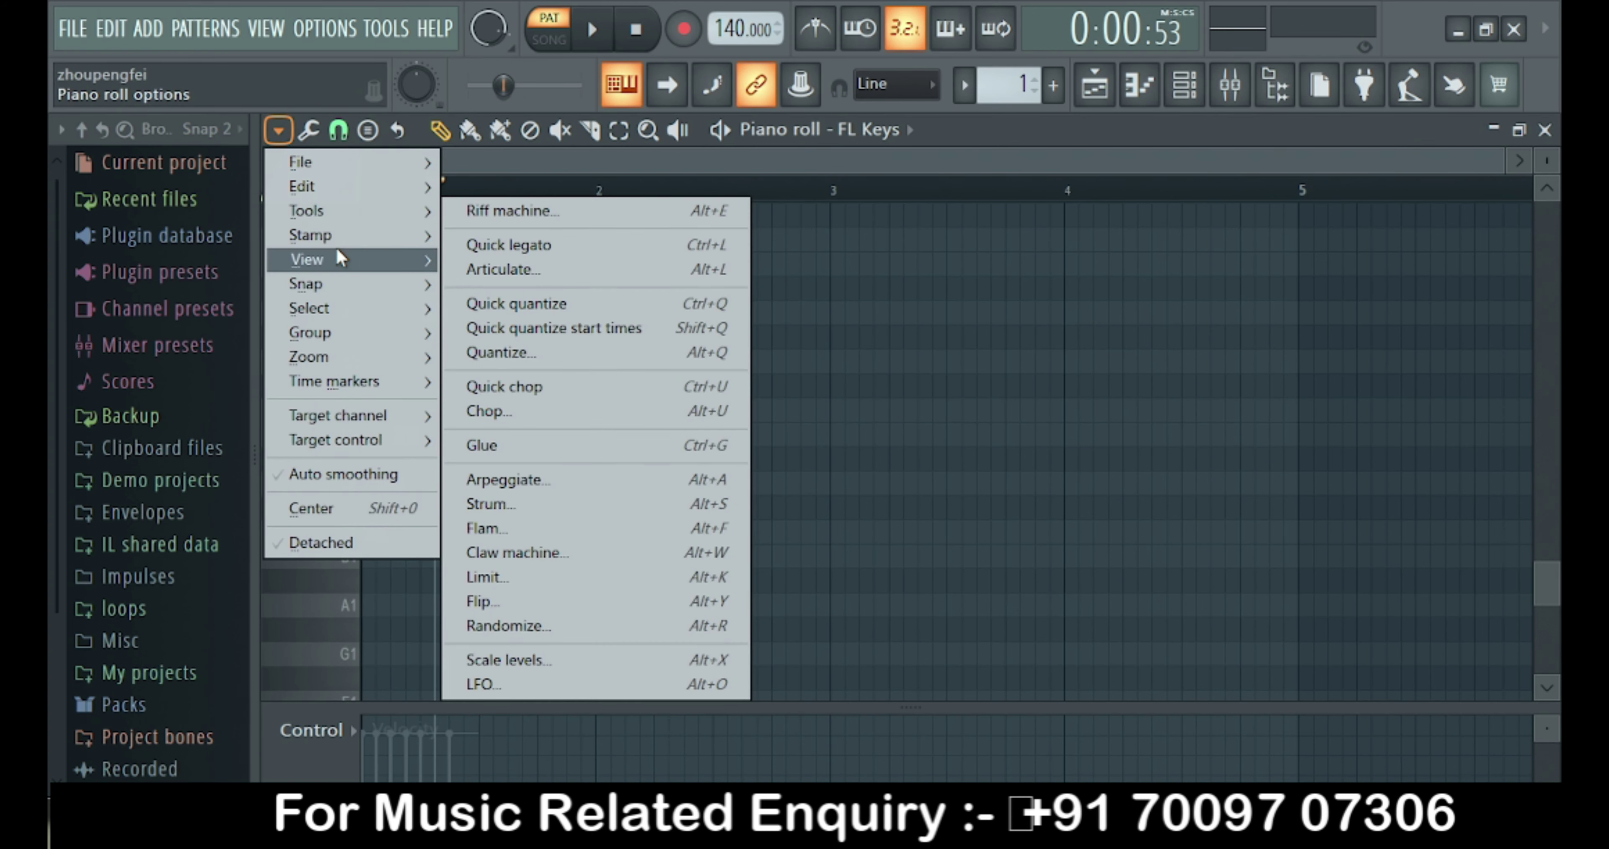
{"action": "mouse_move", "coordinate": [338, 257]}
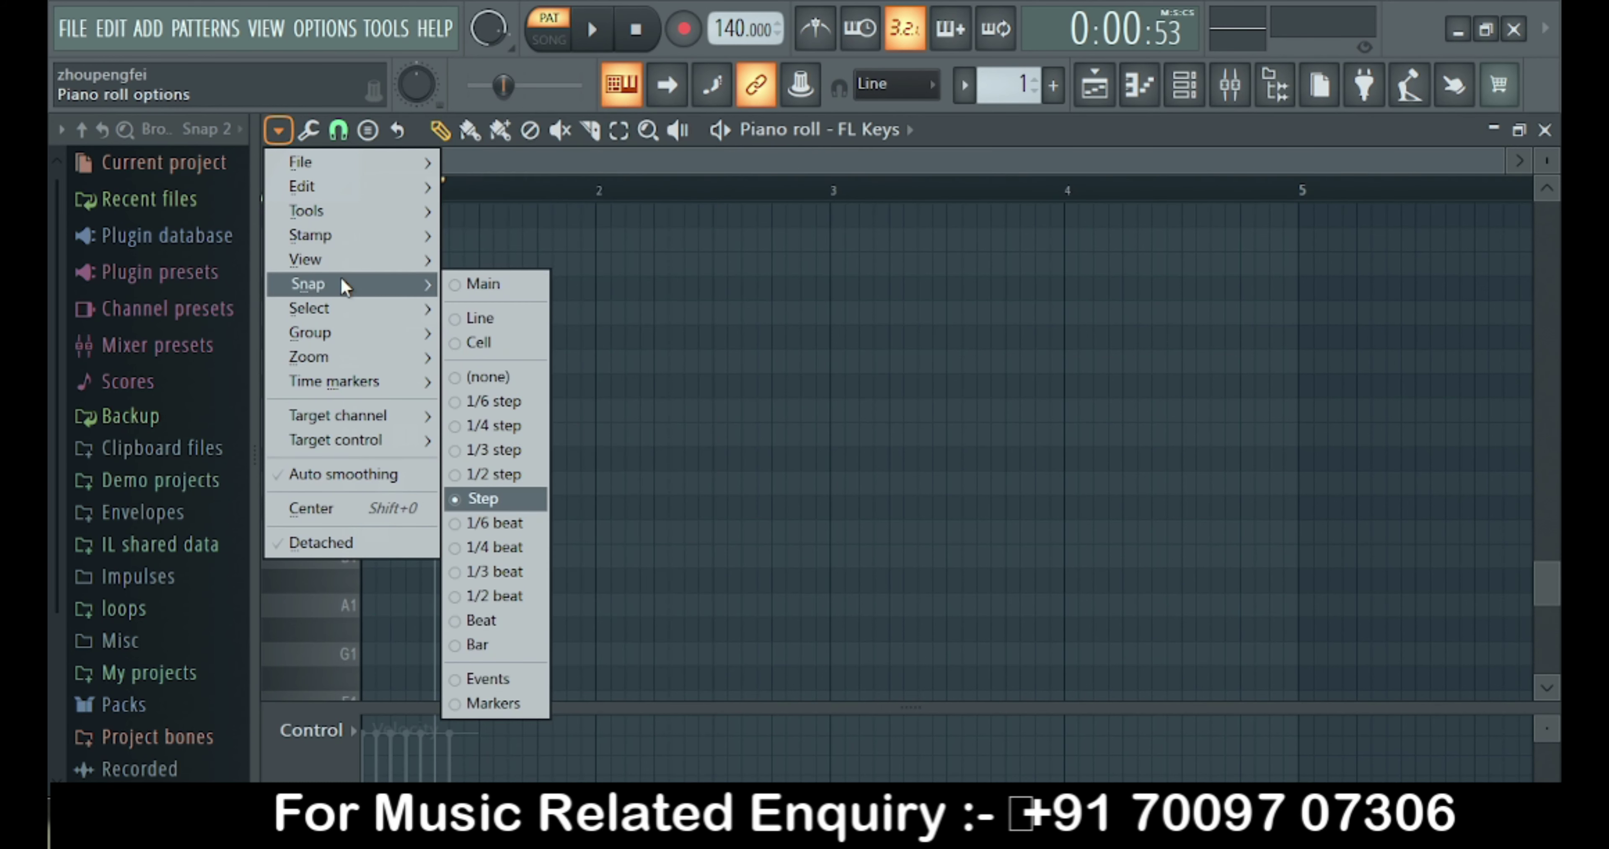
{"action": "mouse_move", "coordinate": [391, 323]}
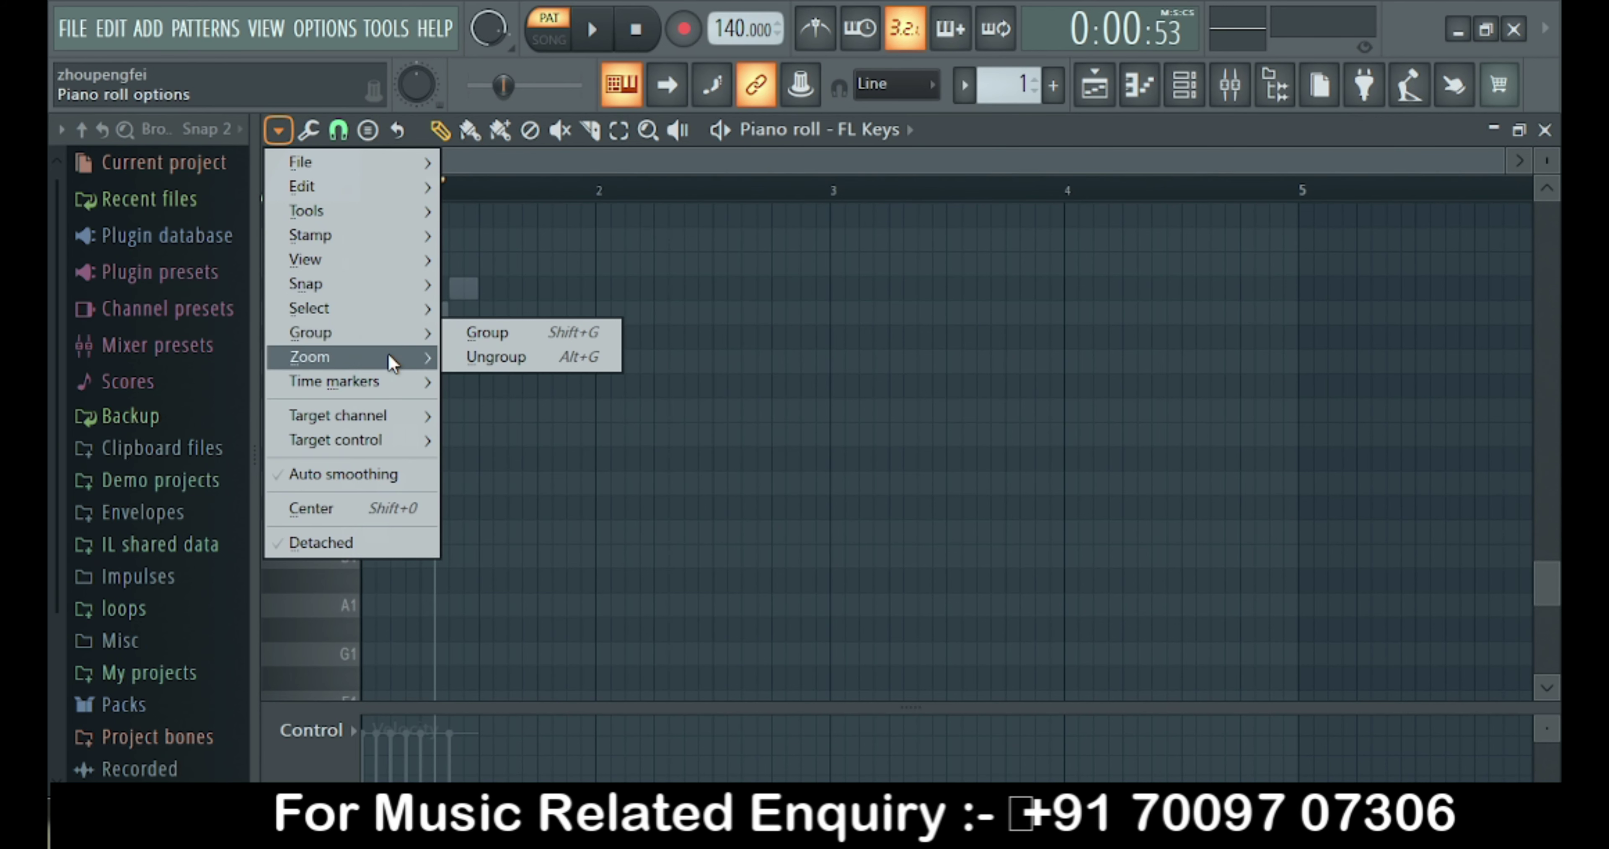
{"action": "mouse_move", "coordinate": [386, 355]}
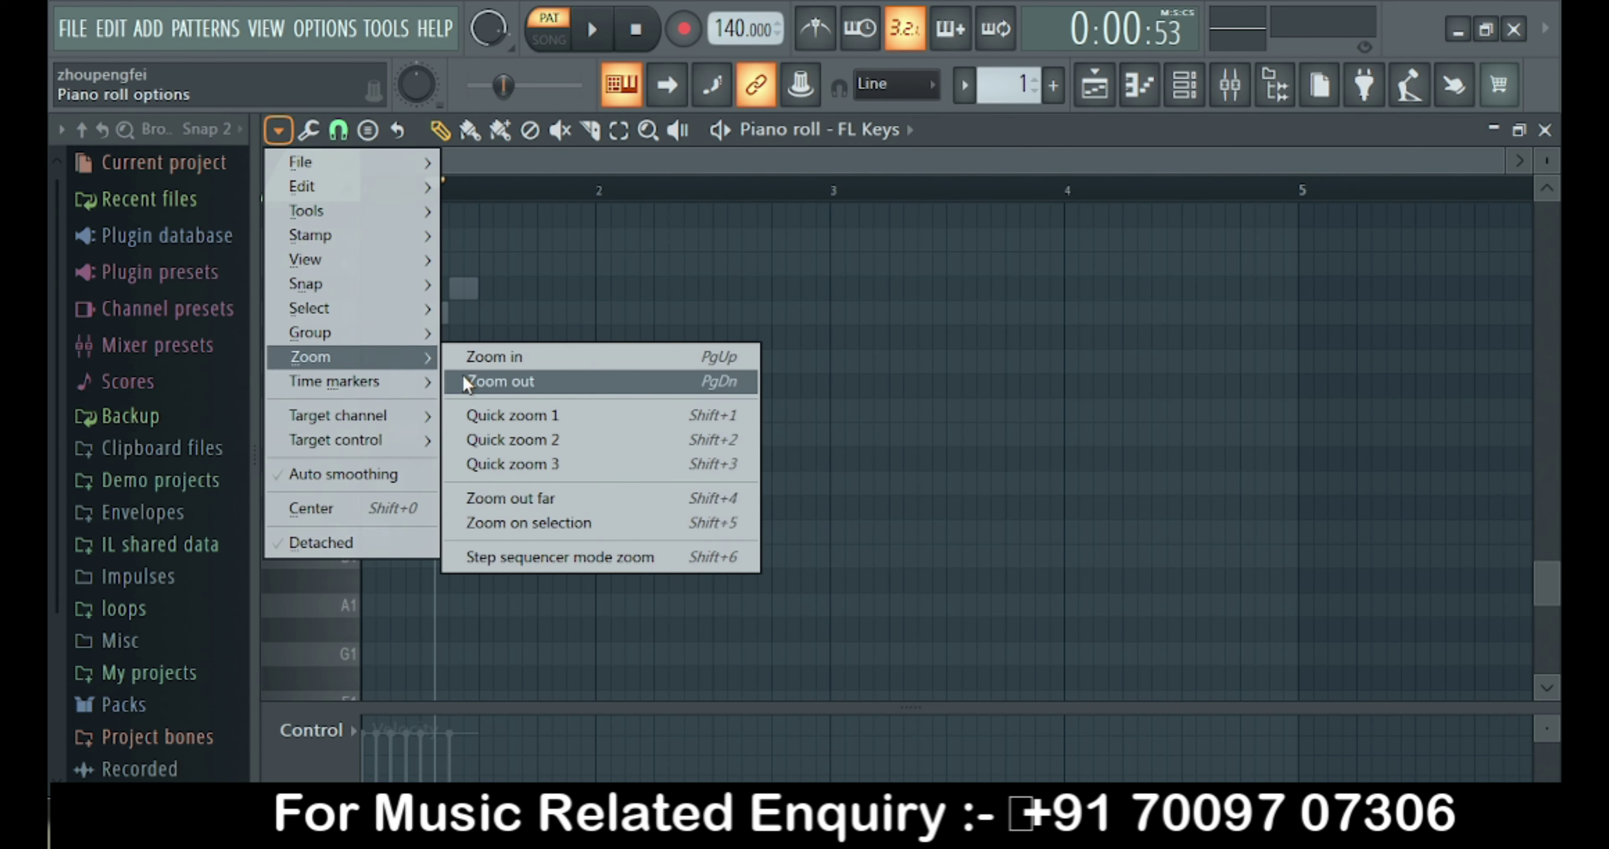
{"action": "left_click", "coordinate": [484, 413]}
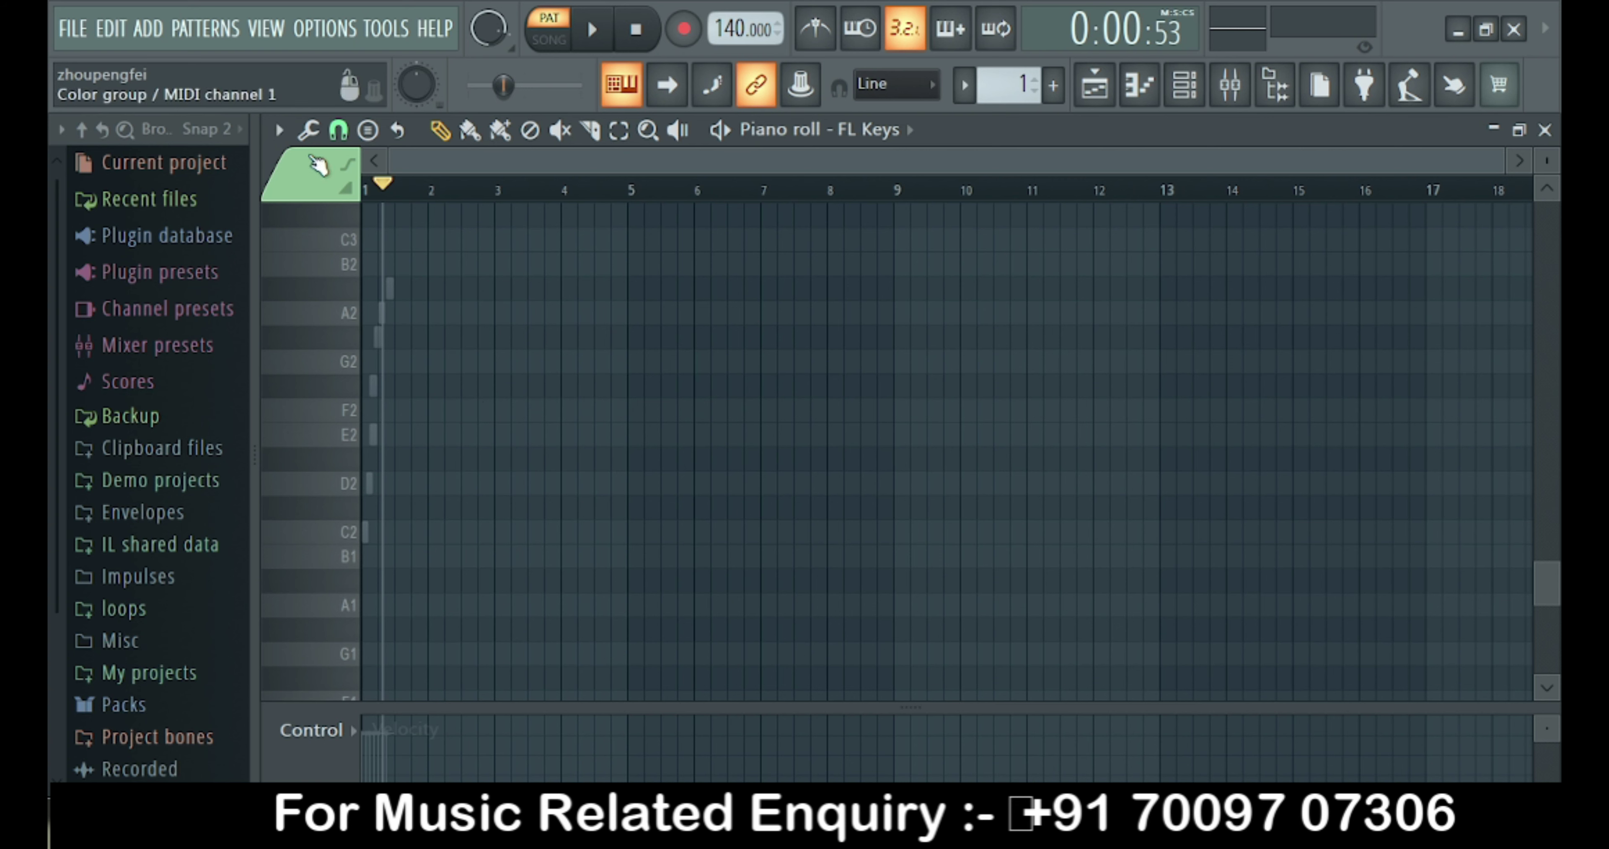
Compare the Quick zoom 2 and Quick zoom 3 levels on the note grid.
{"action": "left_click", "coordinate": [278, 130]}
{"action": "mouse_move", "coordinate": [364, 355]}
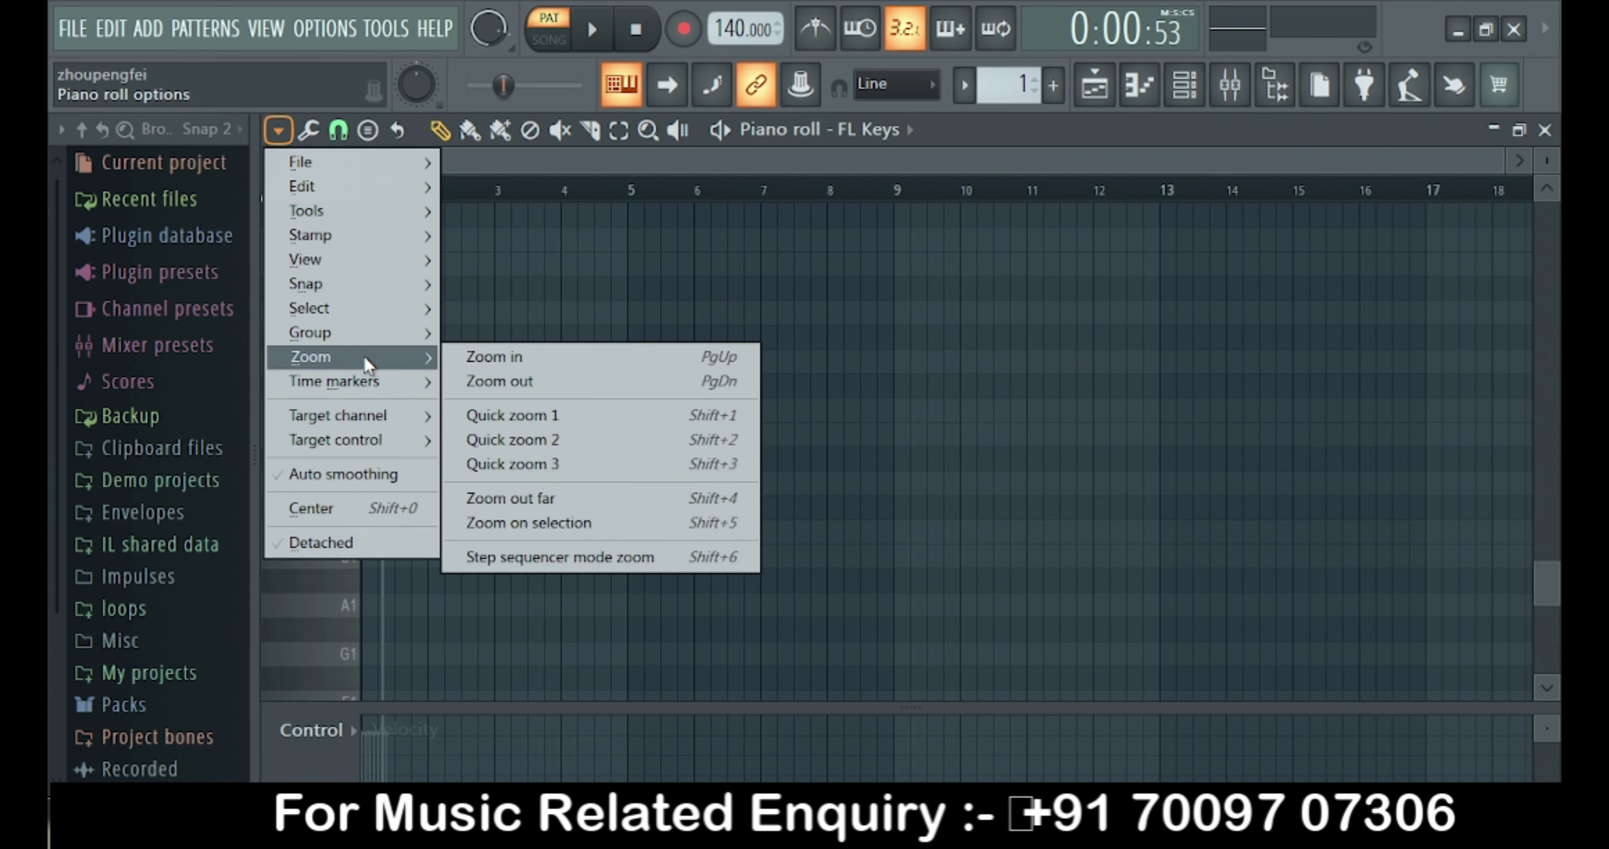
{"action": "left_click", "coordinate": [506, 444]}
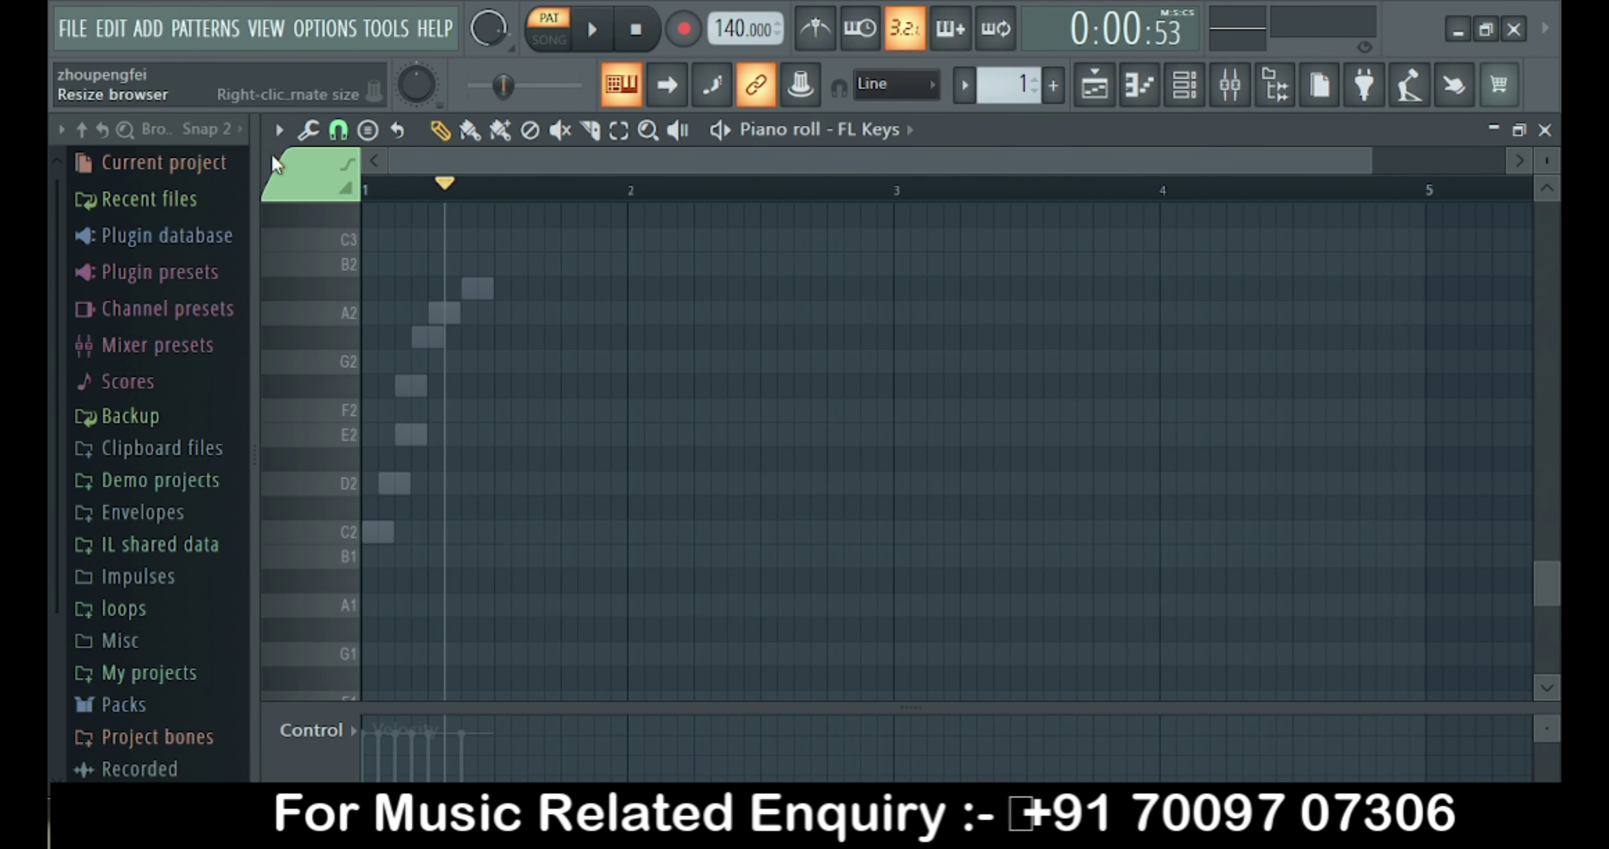
{"action": "left_click", "coordinate": [279, 130]}
{"action": "mouse_move", "coordinate": [398, 357]}
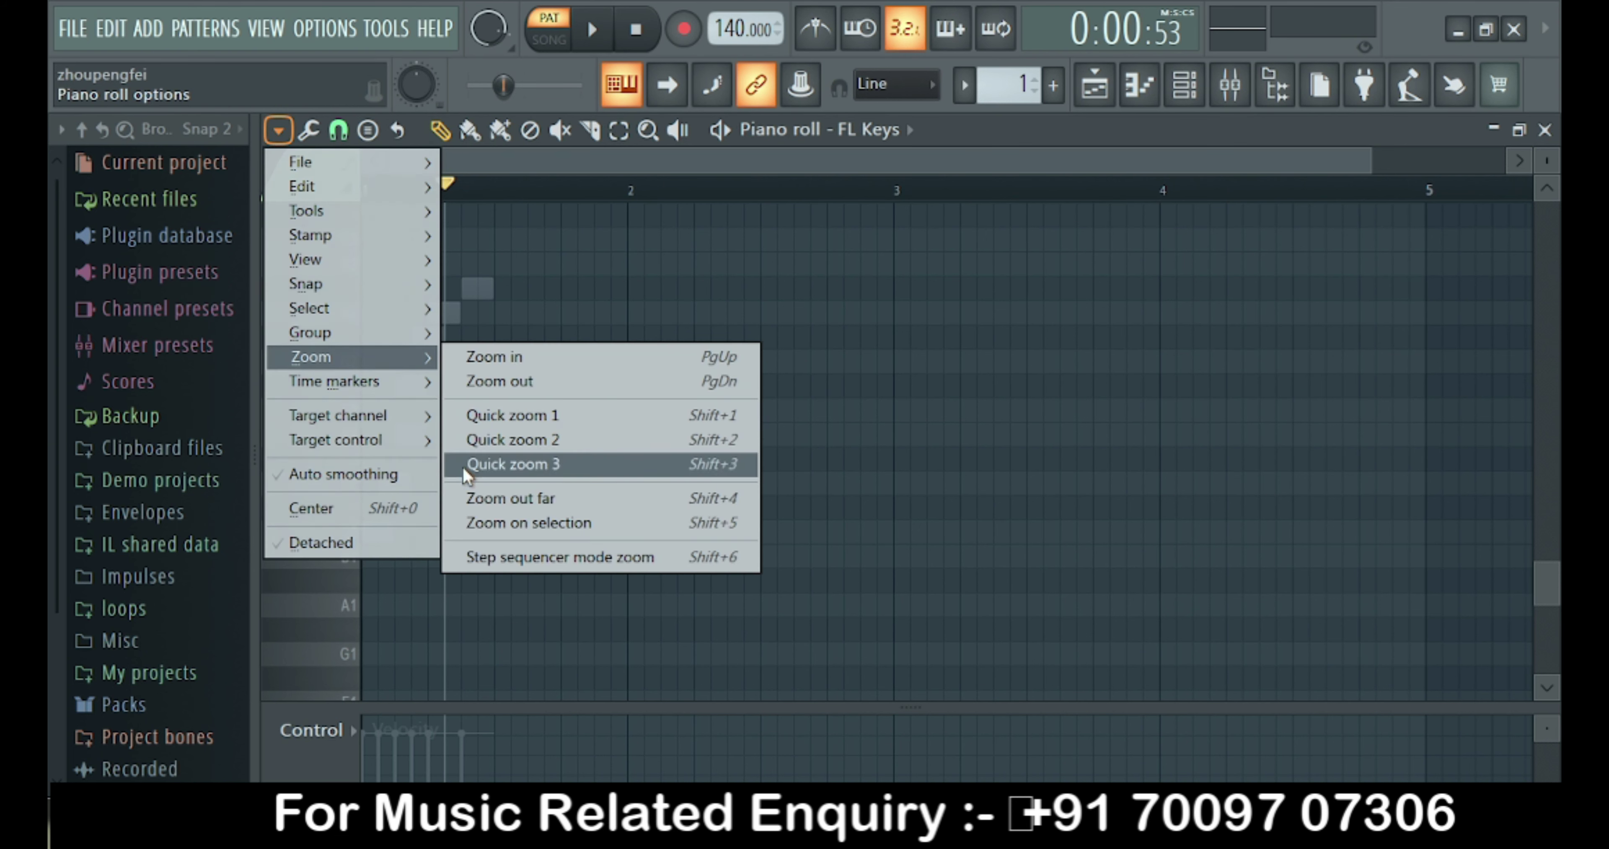
{"action": "left_click", "coordinate": [484, 465]}
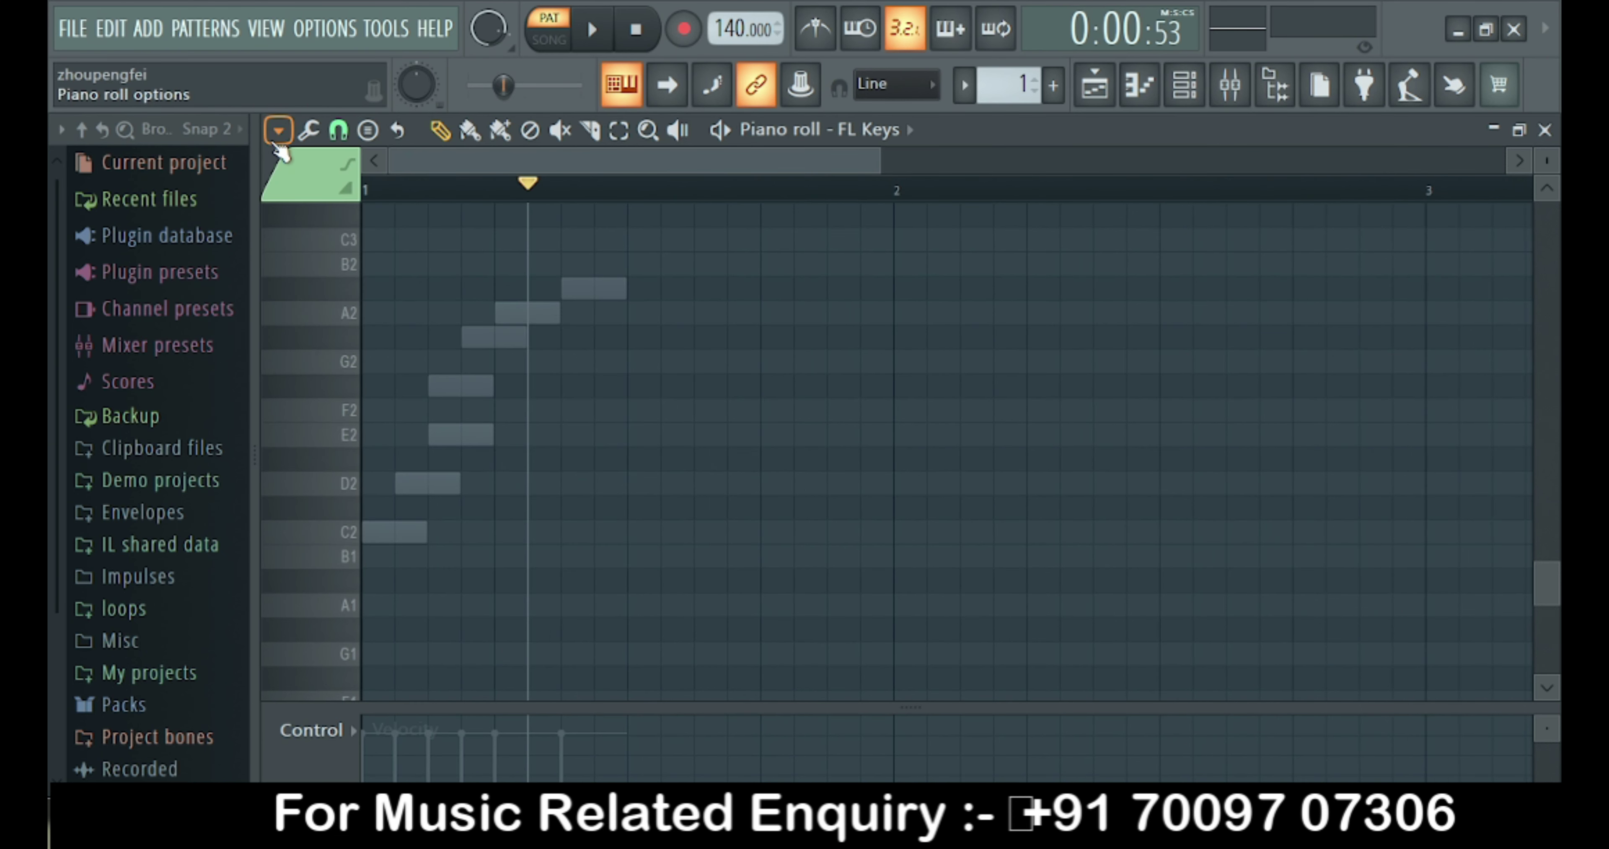
Apply Zoom out far, then place a trial D#5 note in bar 1 and delete it.
{"action": "left_click", "coordinate": [279, 131]}
{"action": "mouse_move", "coordinate": [400, 357]}
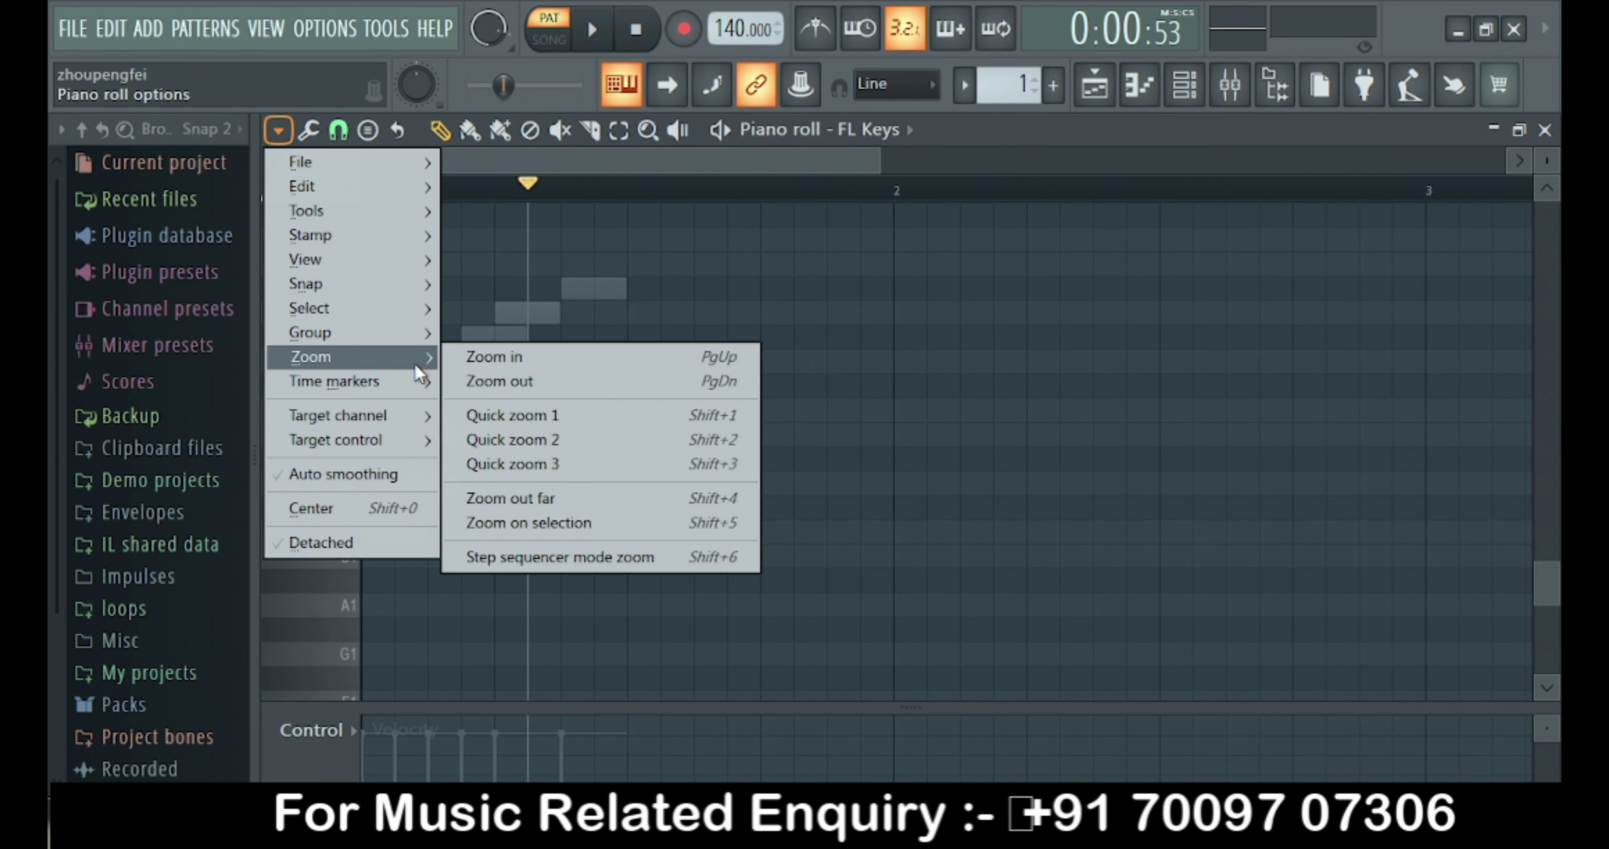
{"action": "left_click", "coordinate": [512, 493]}
{"action": "left_click", "coordinate": [481, 403]}
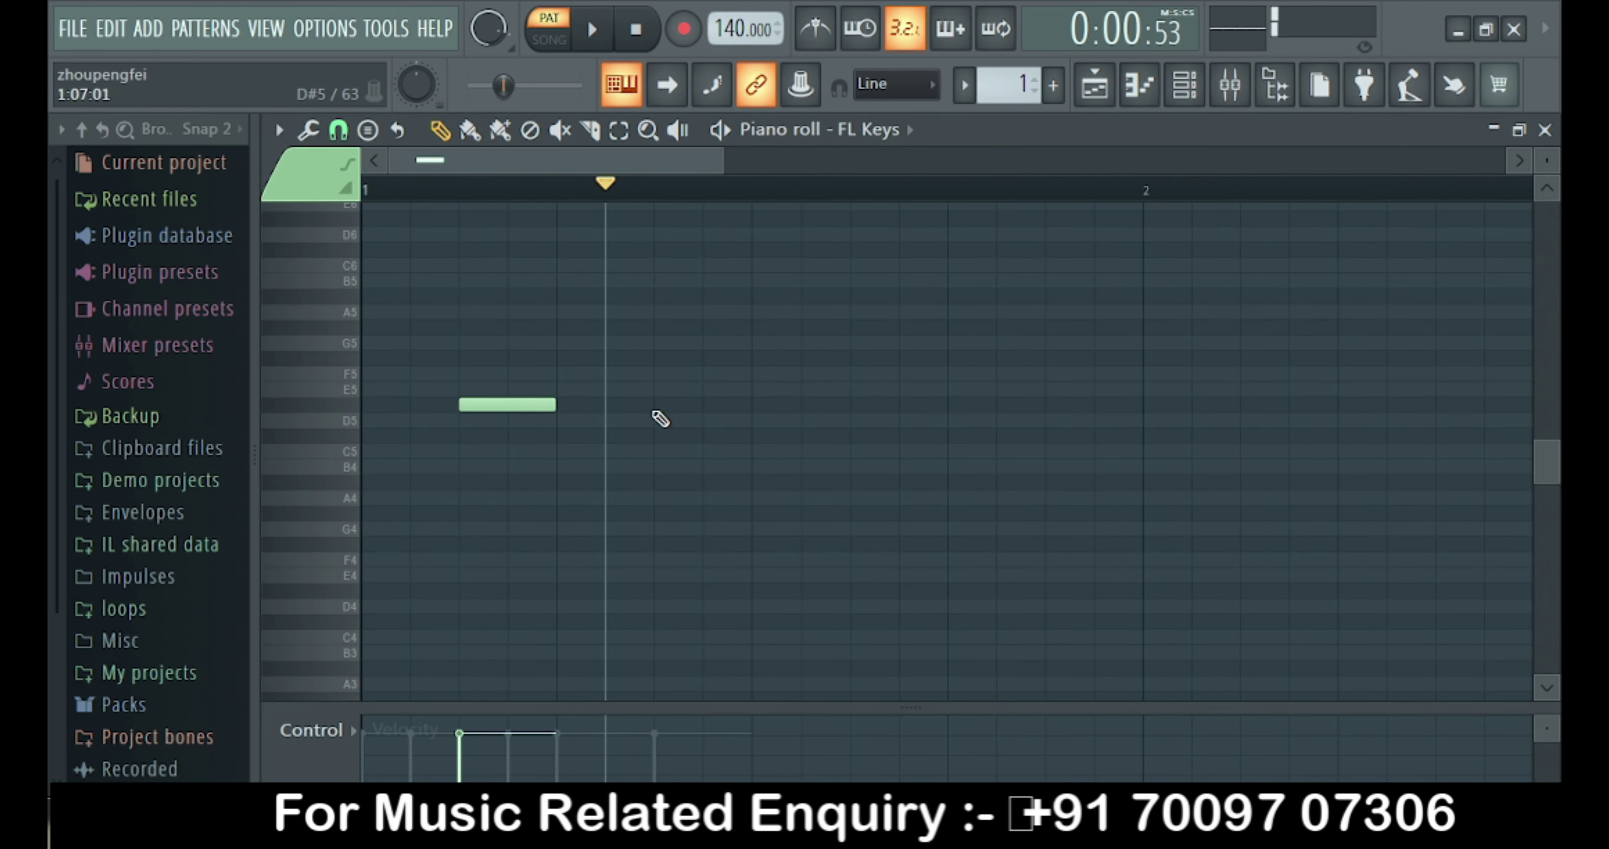
{"action": "right_click", "coordinate": [534, 405]}
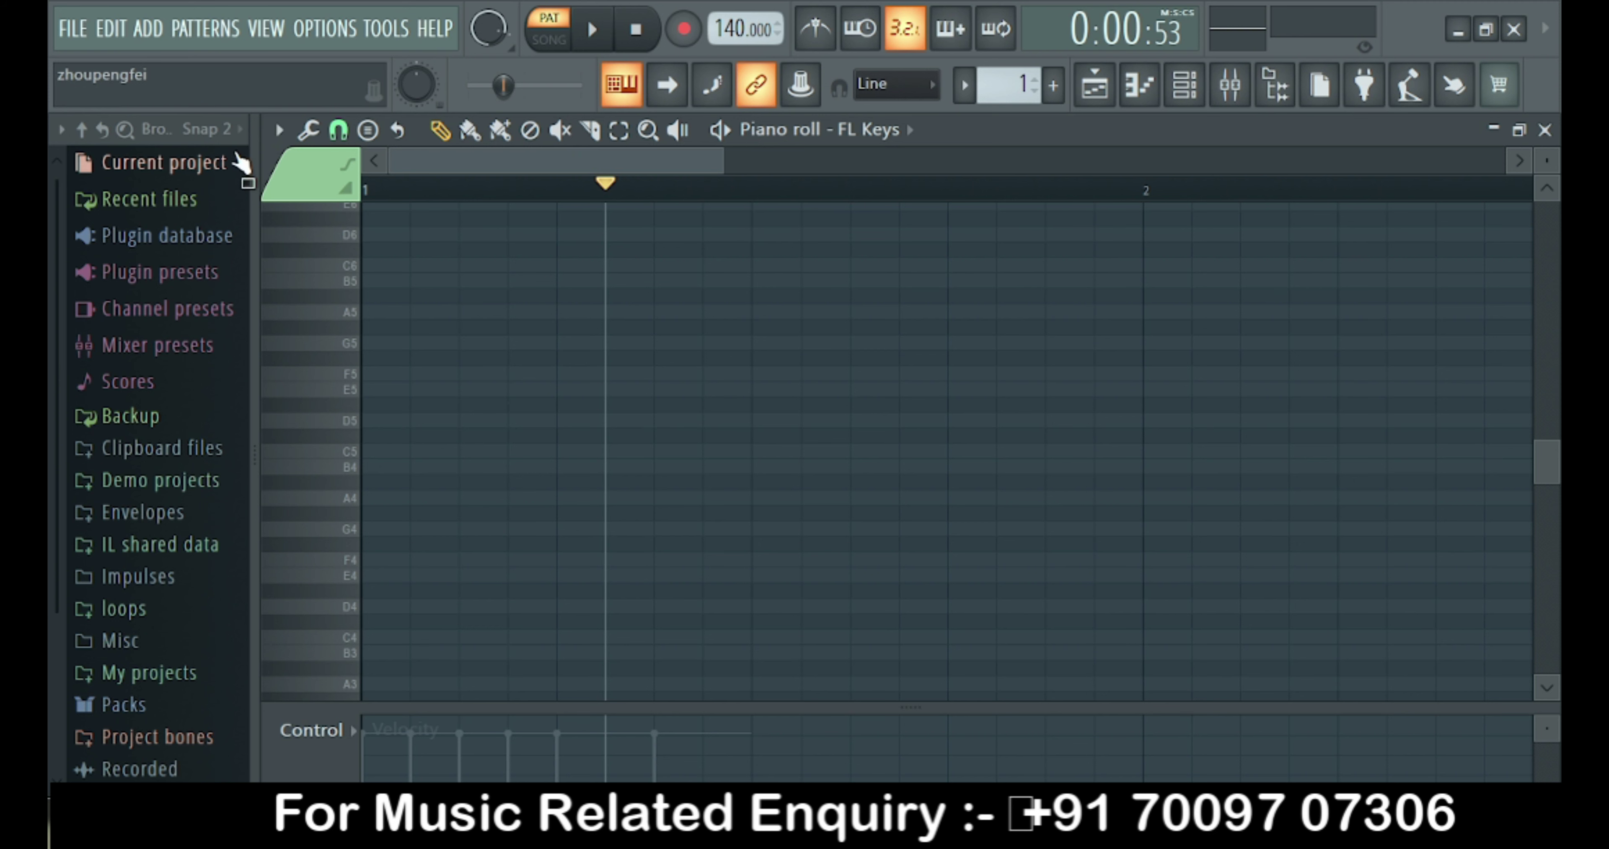
Apply the Zoom on selection option to the piano roll.
{"action": "left_click", "coordinate": [278, 130]}
{"action": "mouse_move", "coordinate": [387, 356]}
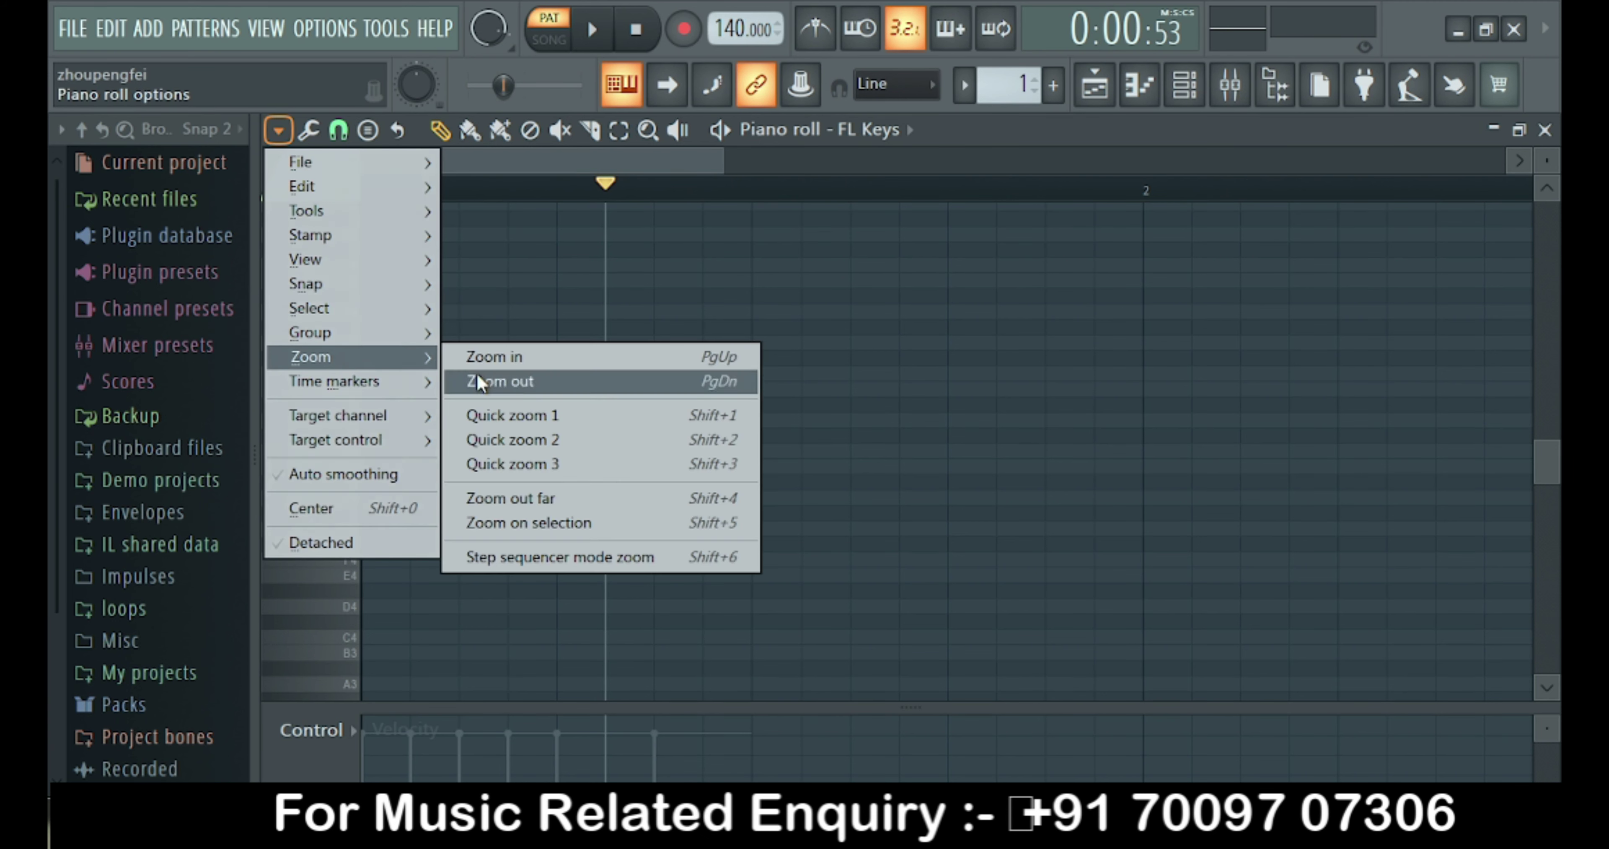
{"action": "left_click", "coordinate": [586, 524]}
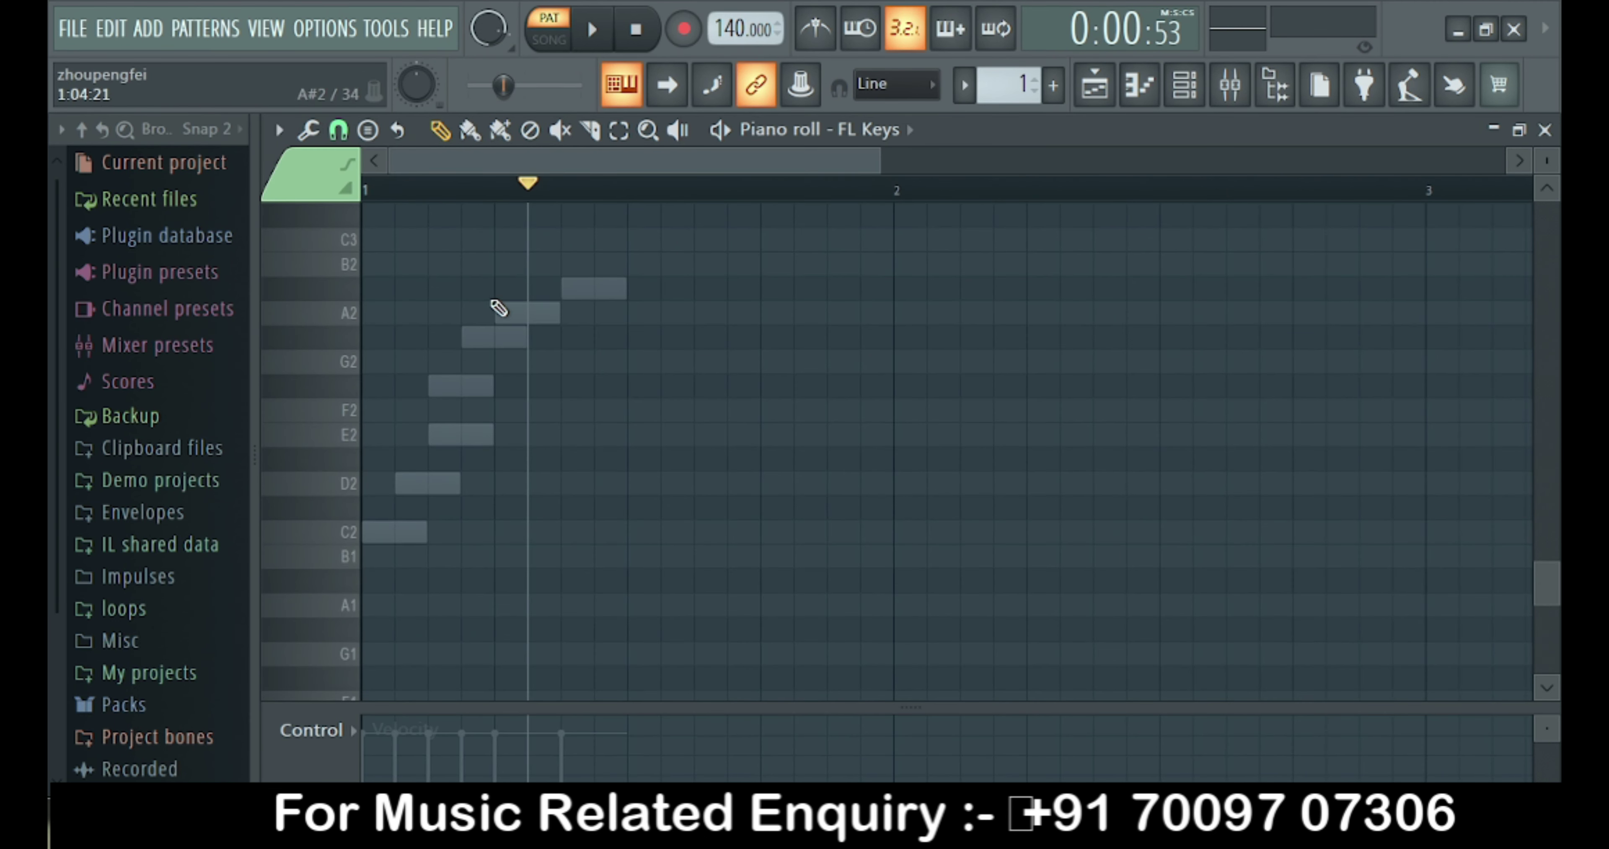
Review the time marker options and set the piano roll's target control to Note release.
{"action": "left_click", "coordinate": [288, 133]}
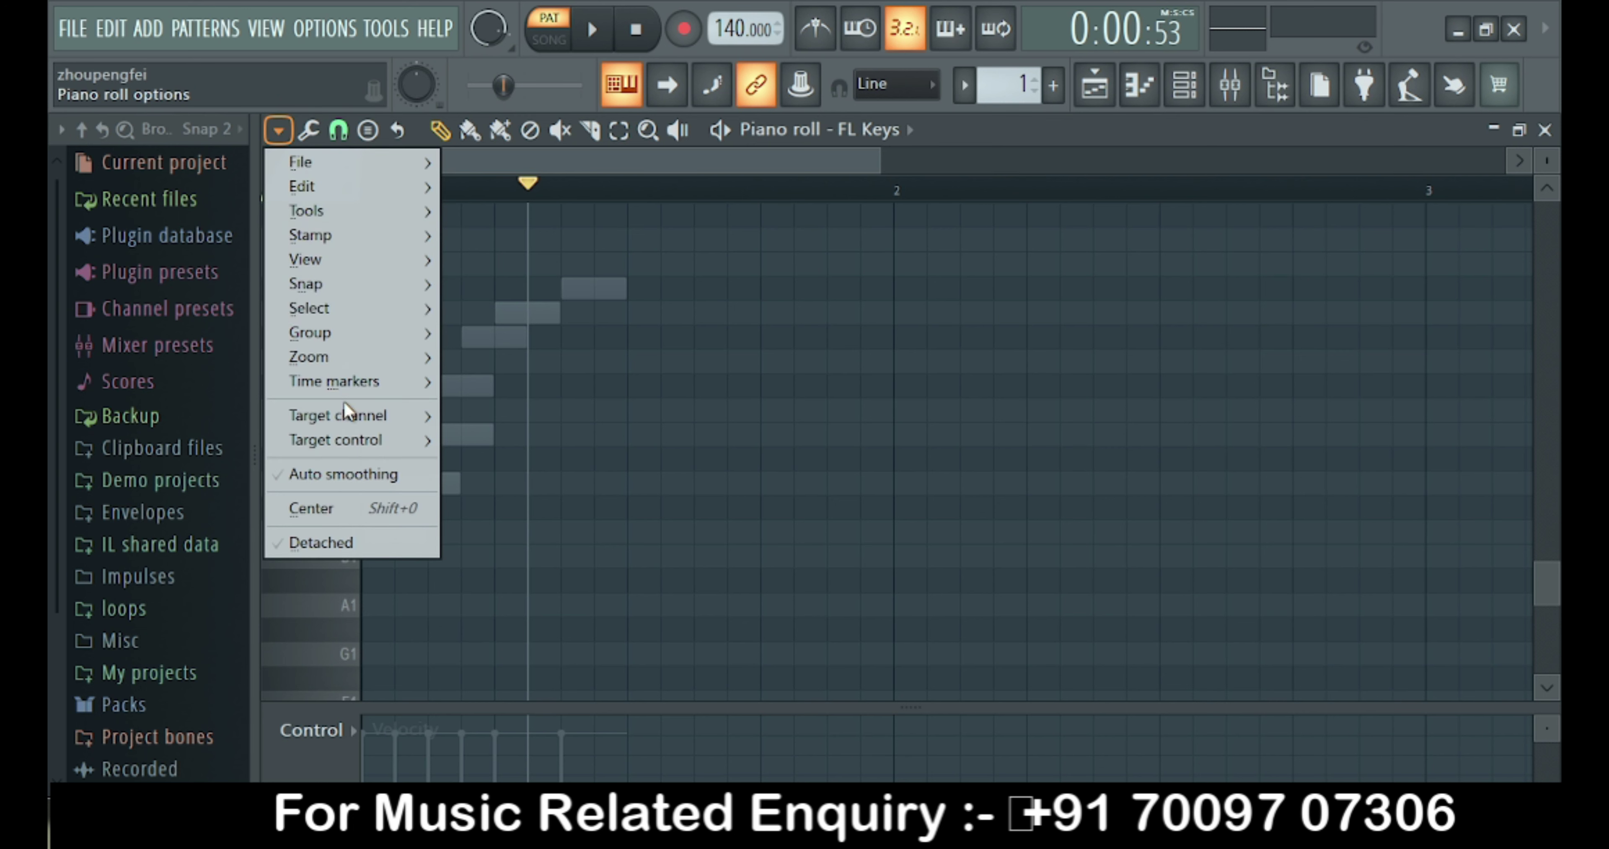
{"action": "mouse_move", "coordinate": [354, 382]}
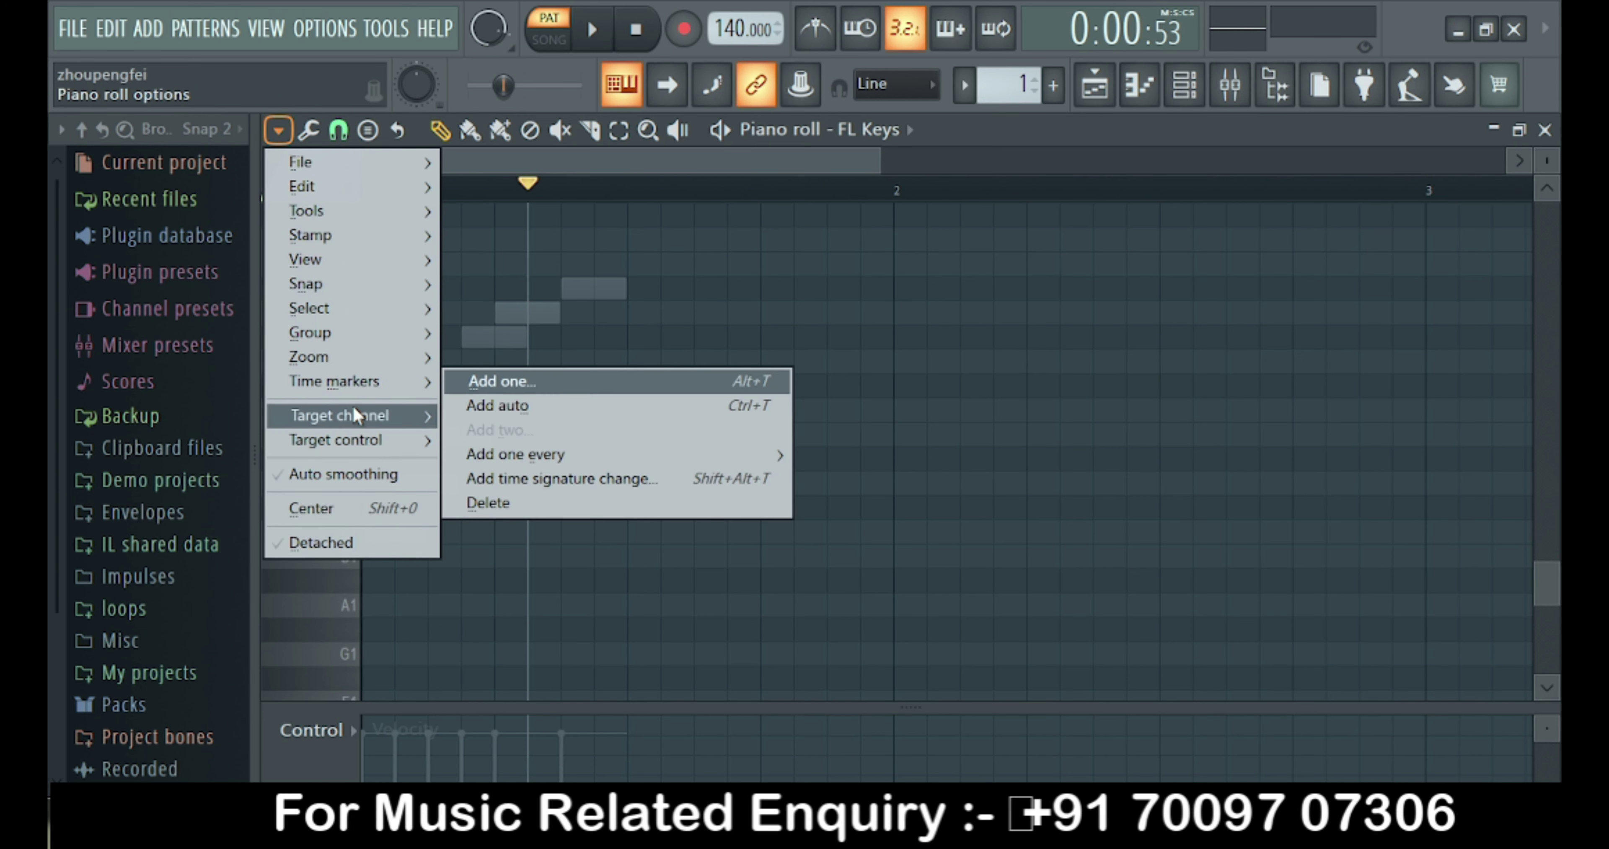
{"action": "mouse_move", "coordinate": [355, 437]}
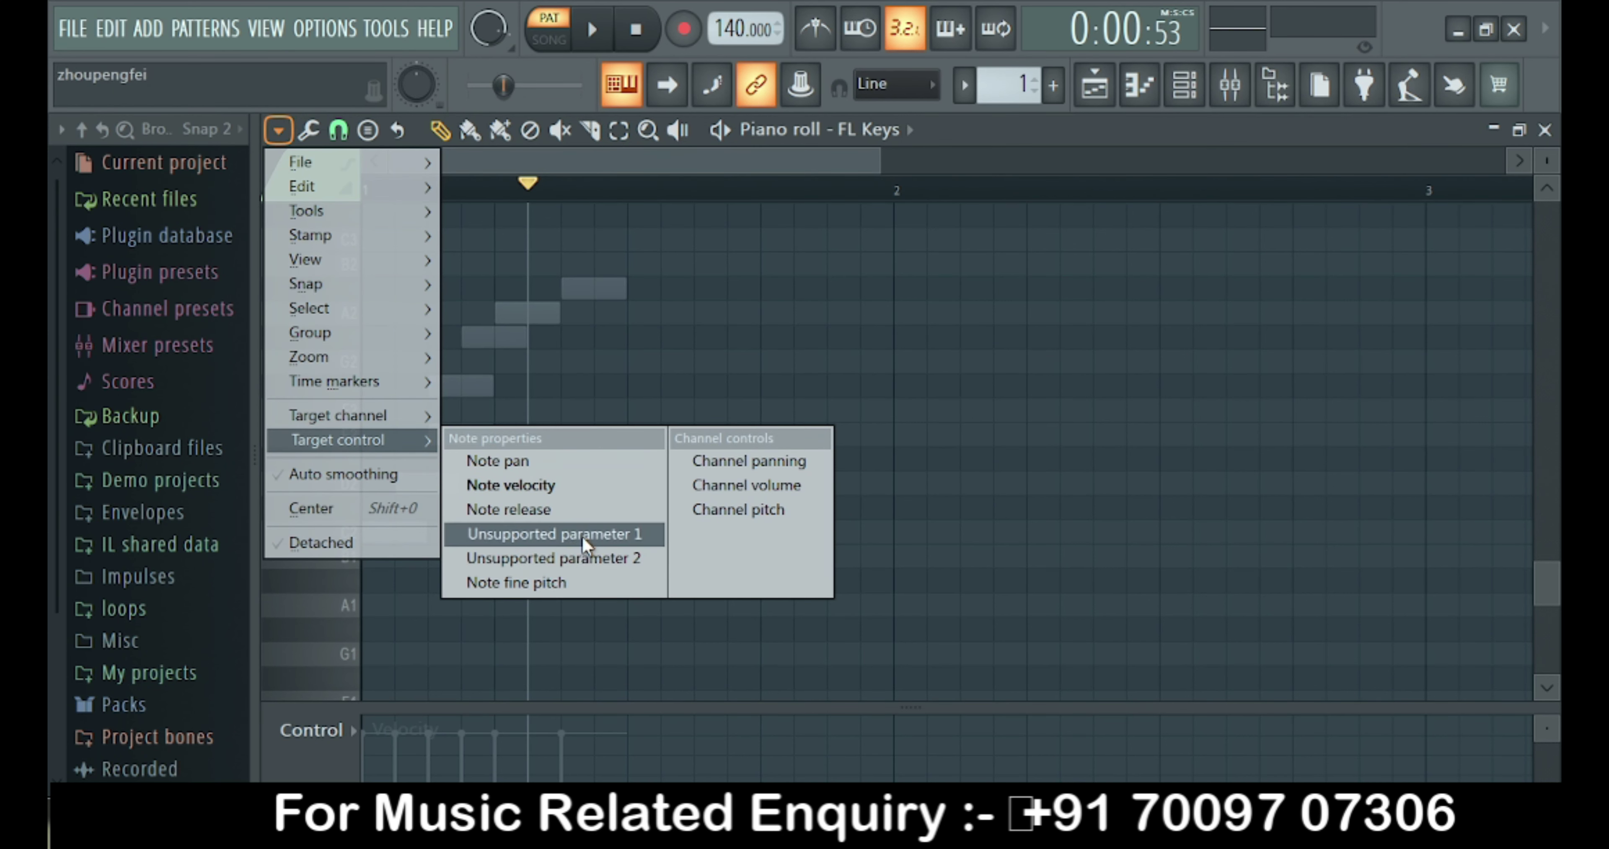
{"action": "left_click", "coordinate": [584, 511]}
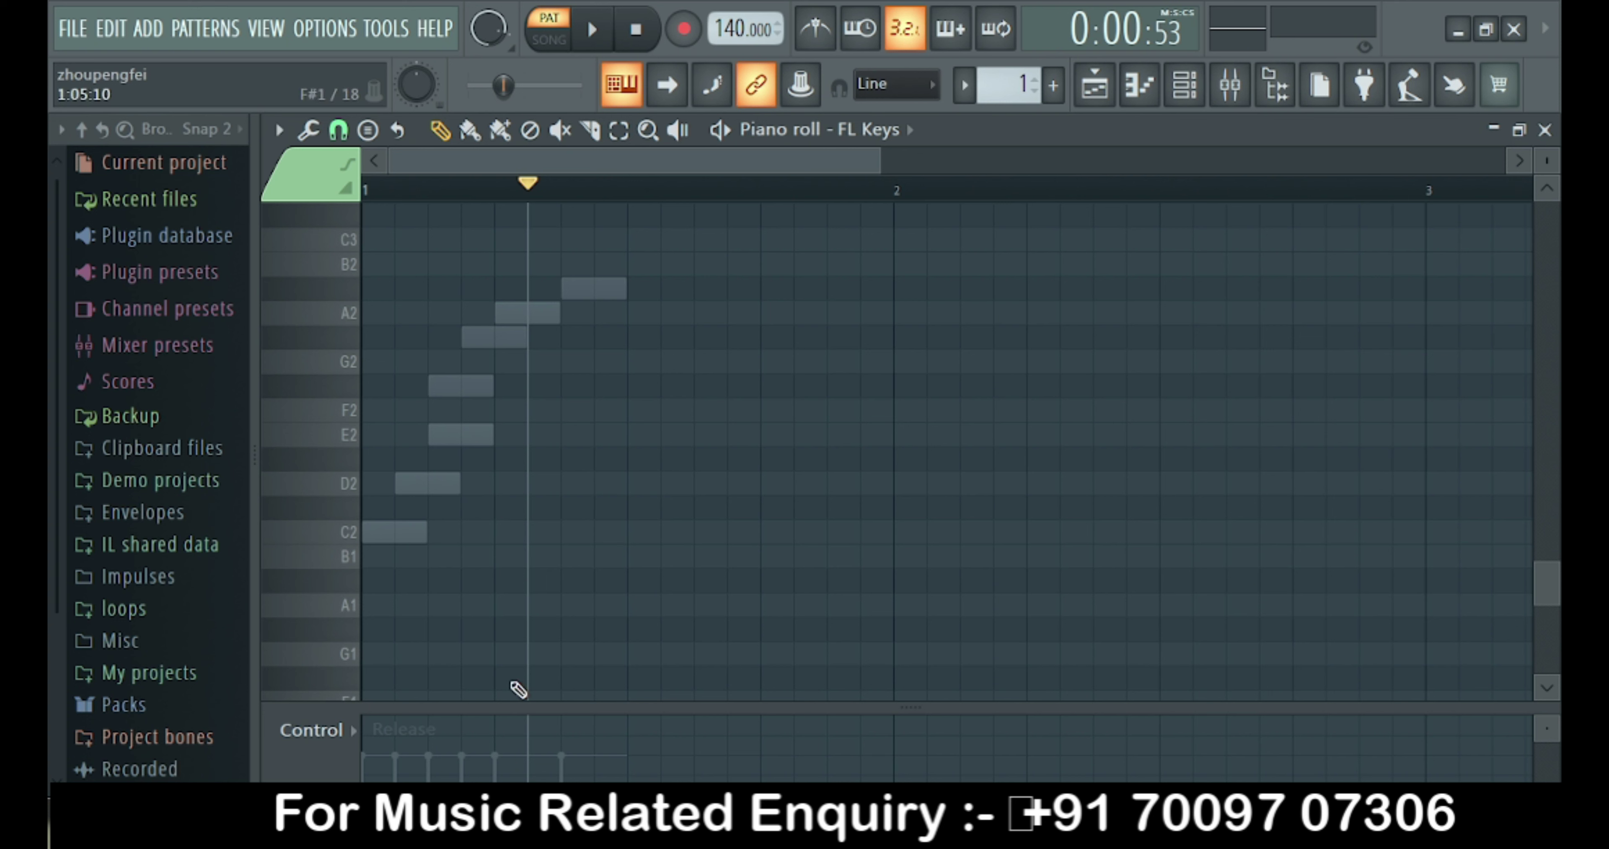
Switch the target control to Unsupported parameter 1, and set it back to Note velocity.
{"action": "left_click", "coordinate": [322, 733]}
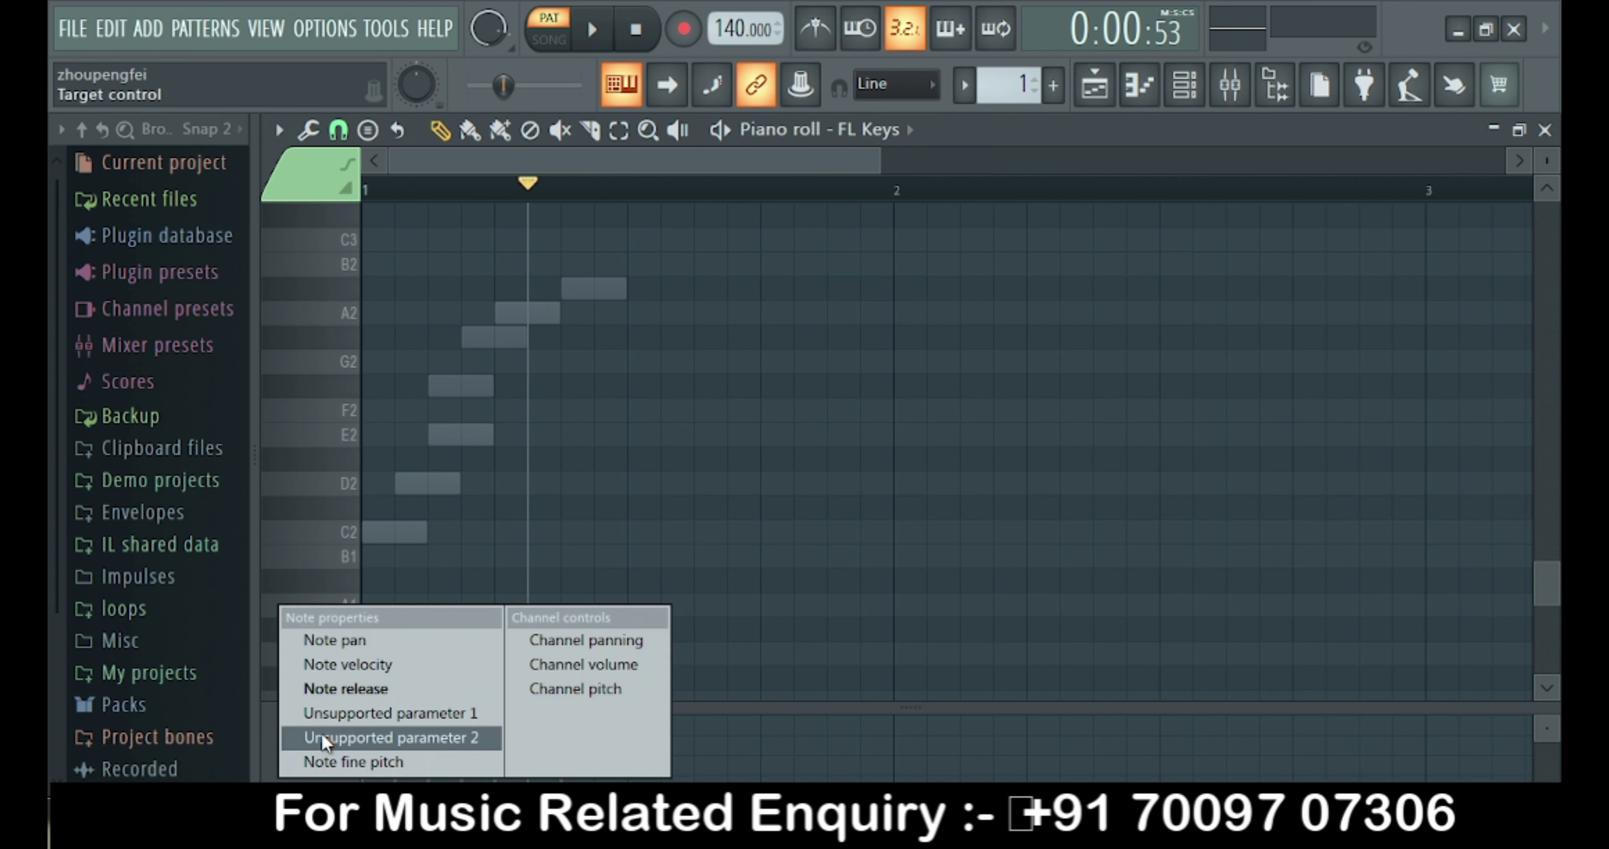
{"action": "left_click", "coordinate": [380, 717]}
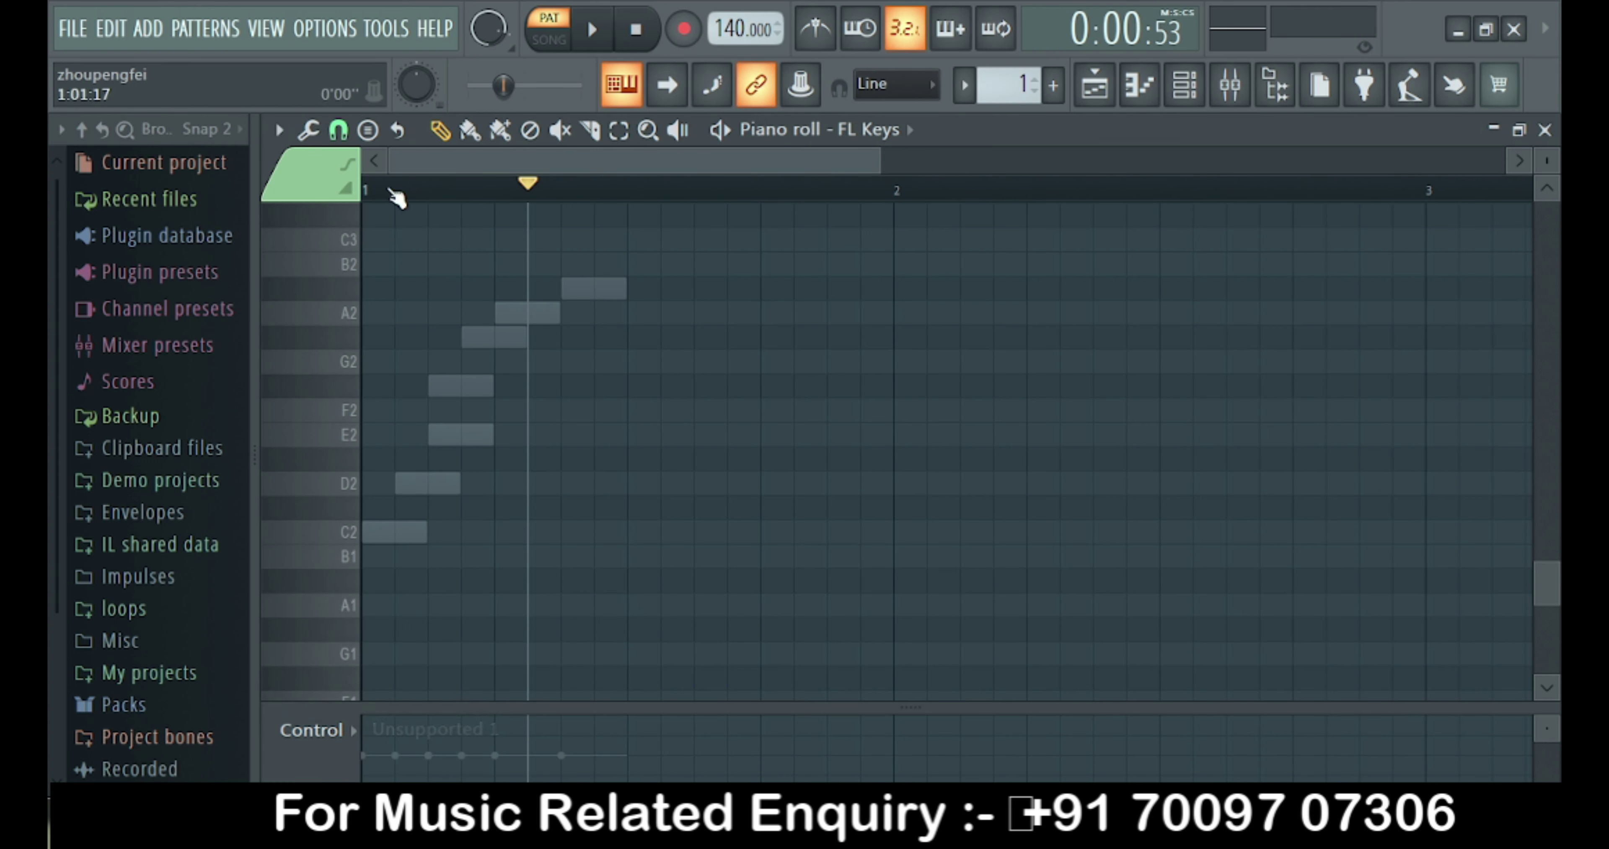
{"action": "left_click", "coordinate": [278, 129]}
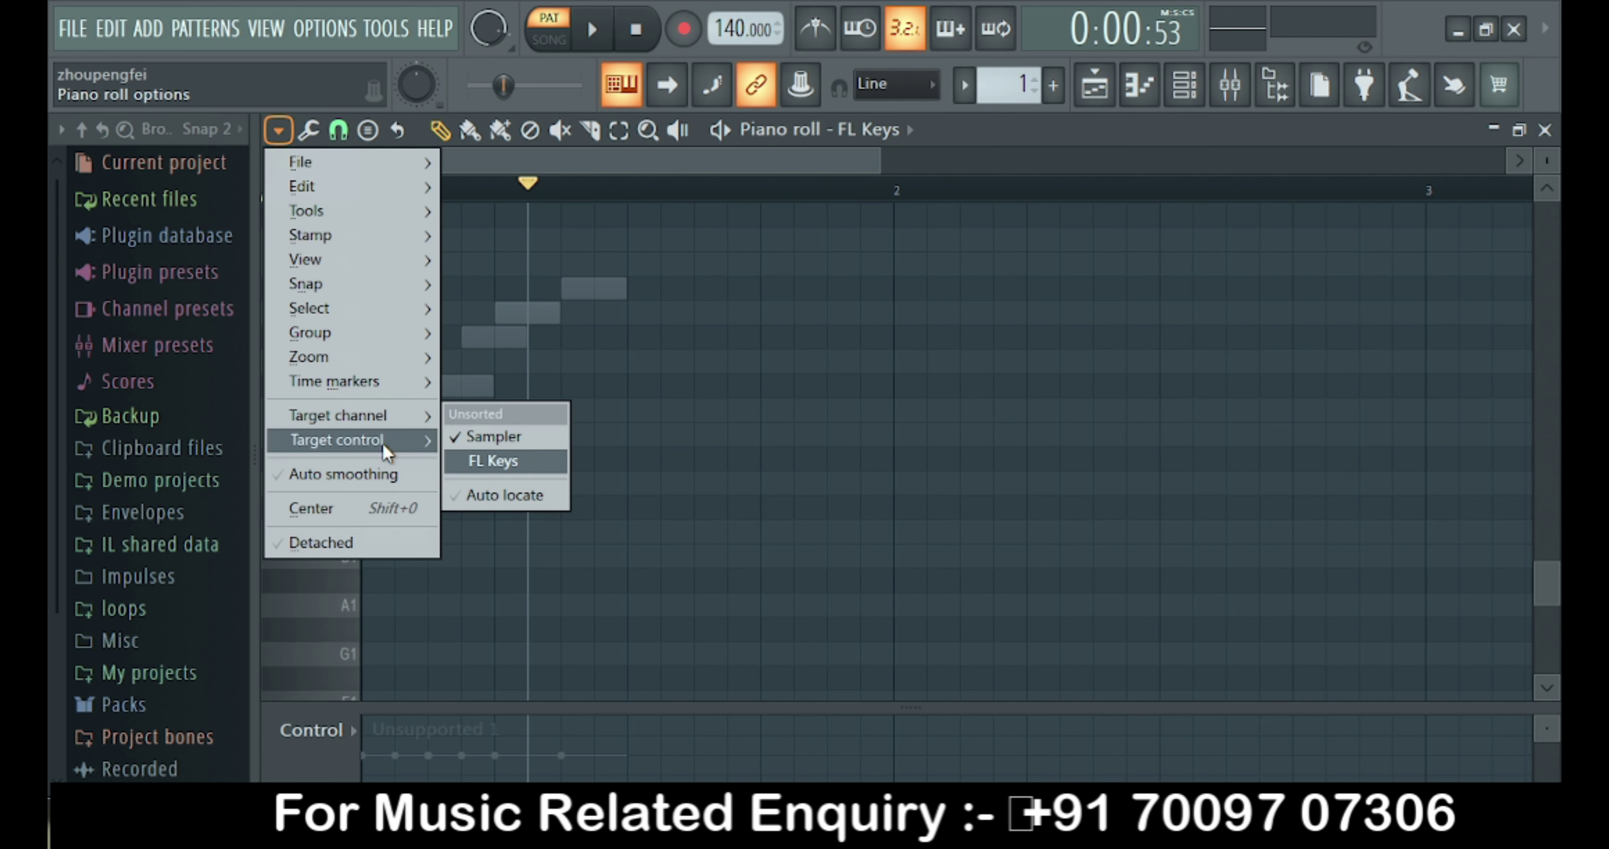
{"action": "left_click", "coordinate": [465, 485]}
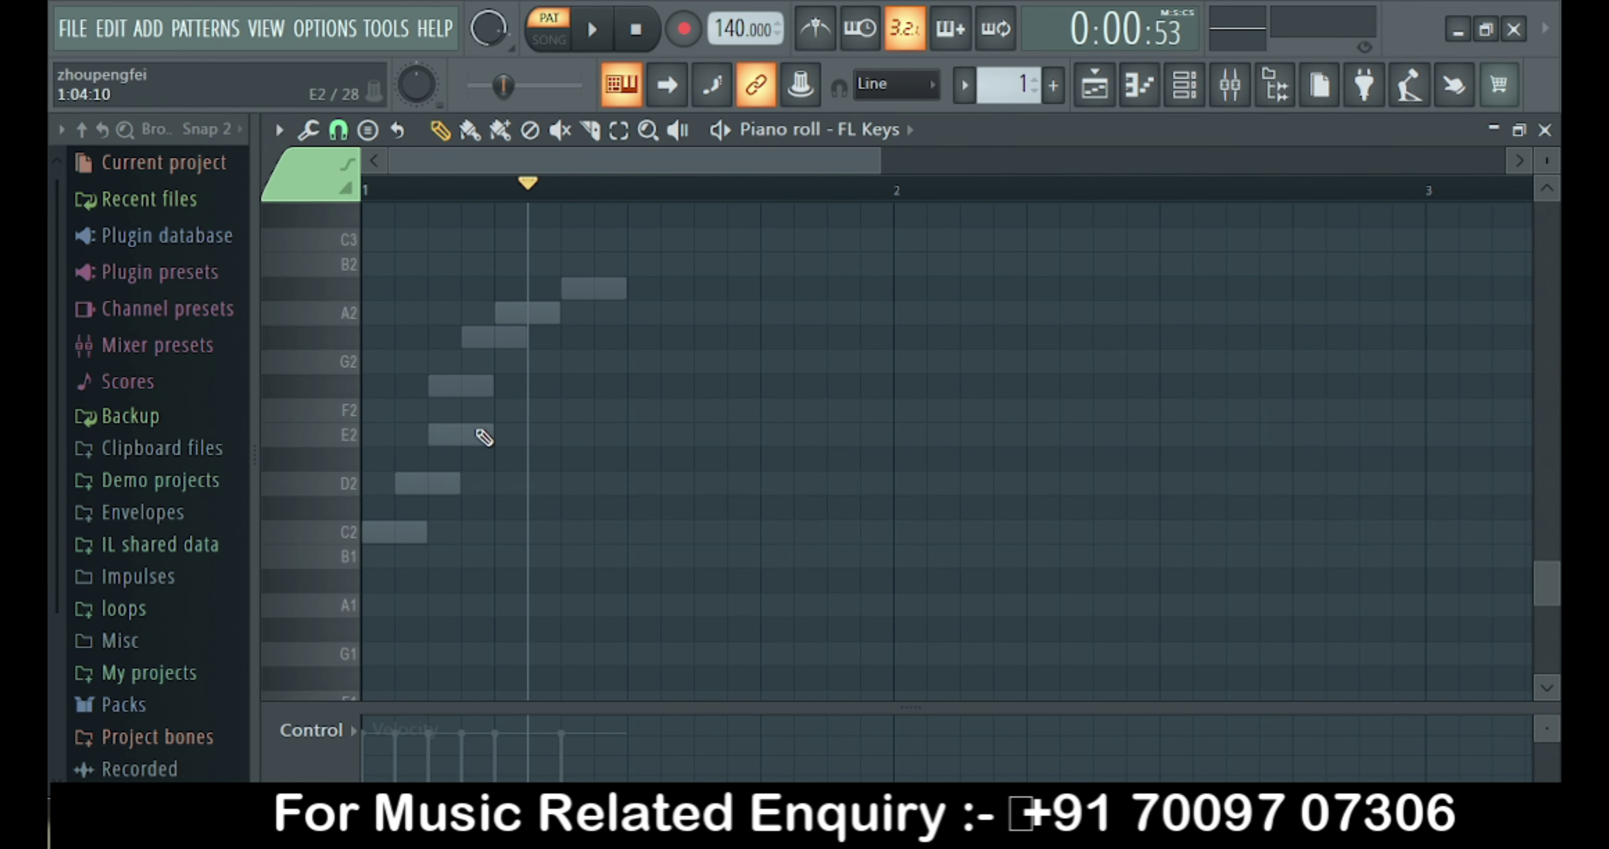
Discard a trial F2 note and stack the notes C4, D4 and E4 as a chord at step 5 of bar 1.
{"action": "left_click", "coordinate": [496, 409]}
{"action": "right_click", "coordinate": [525, 409]}
{"action": "scroll", "coordinate": [528, 384], "scroll_direction": "up", "scroll_amount": 6}
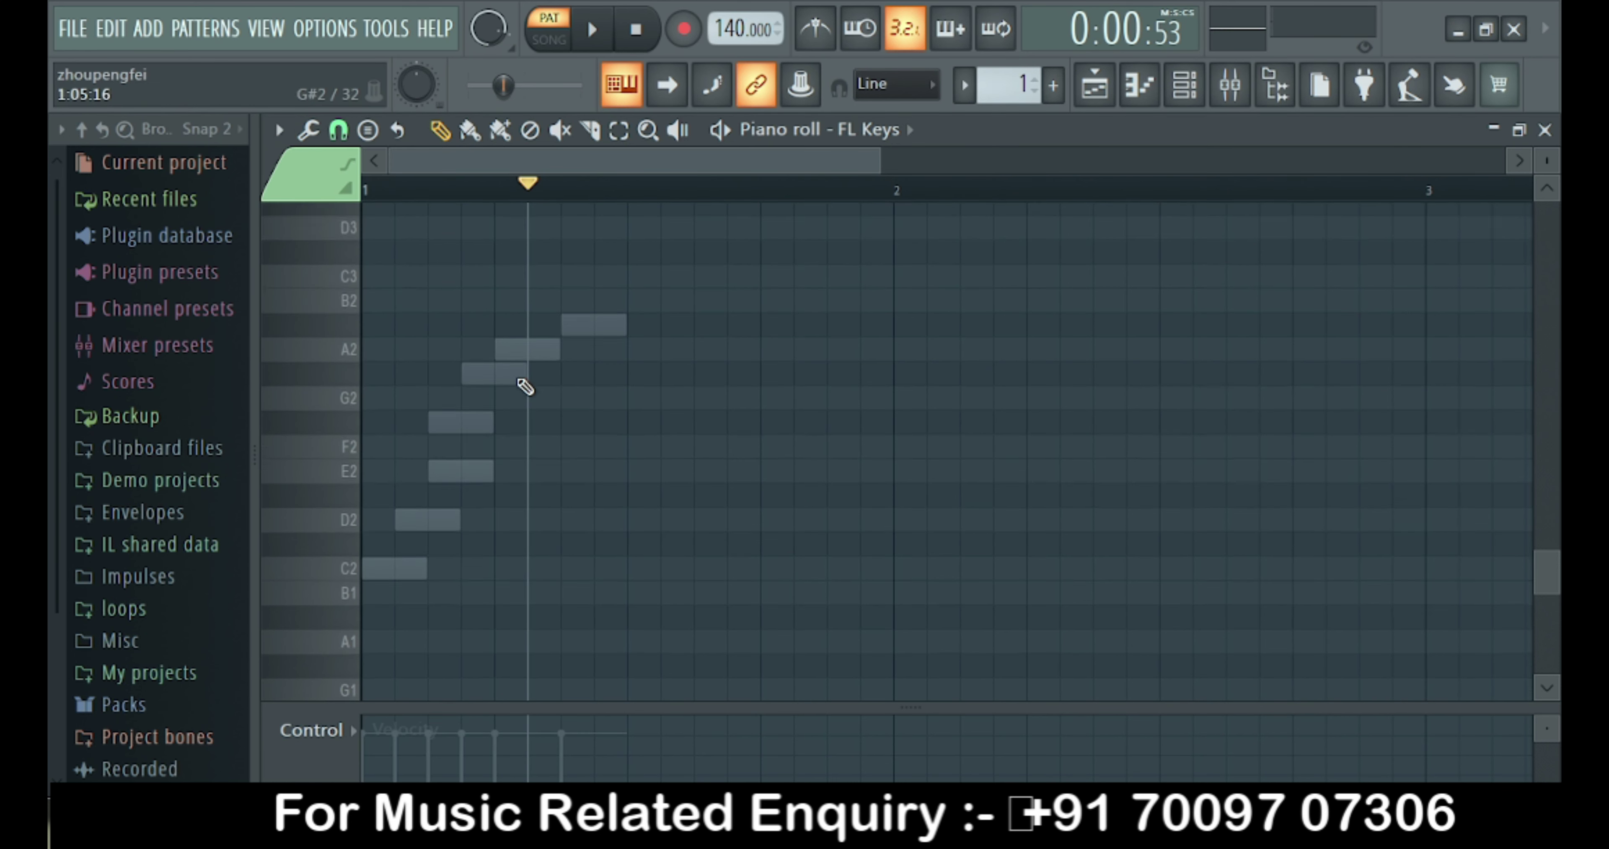
{"action": "left_click", "coordinate": [503, 386]}
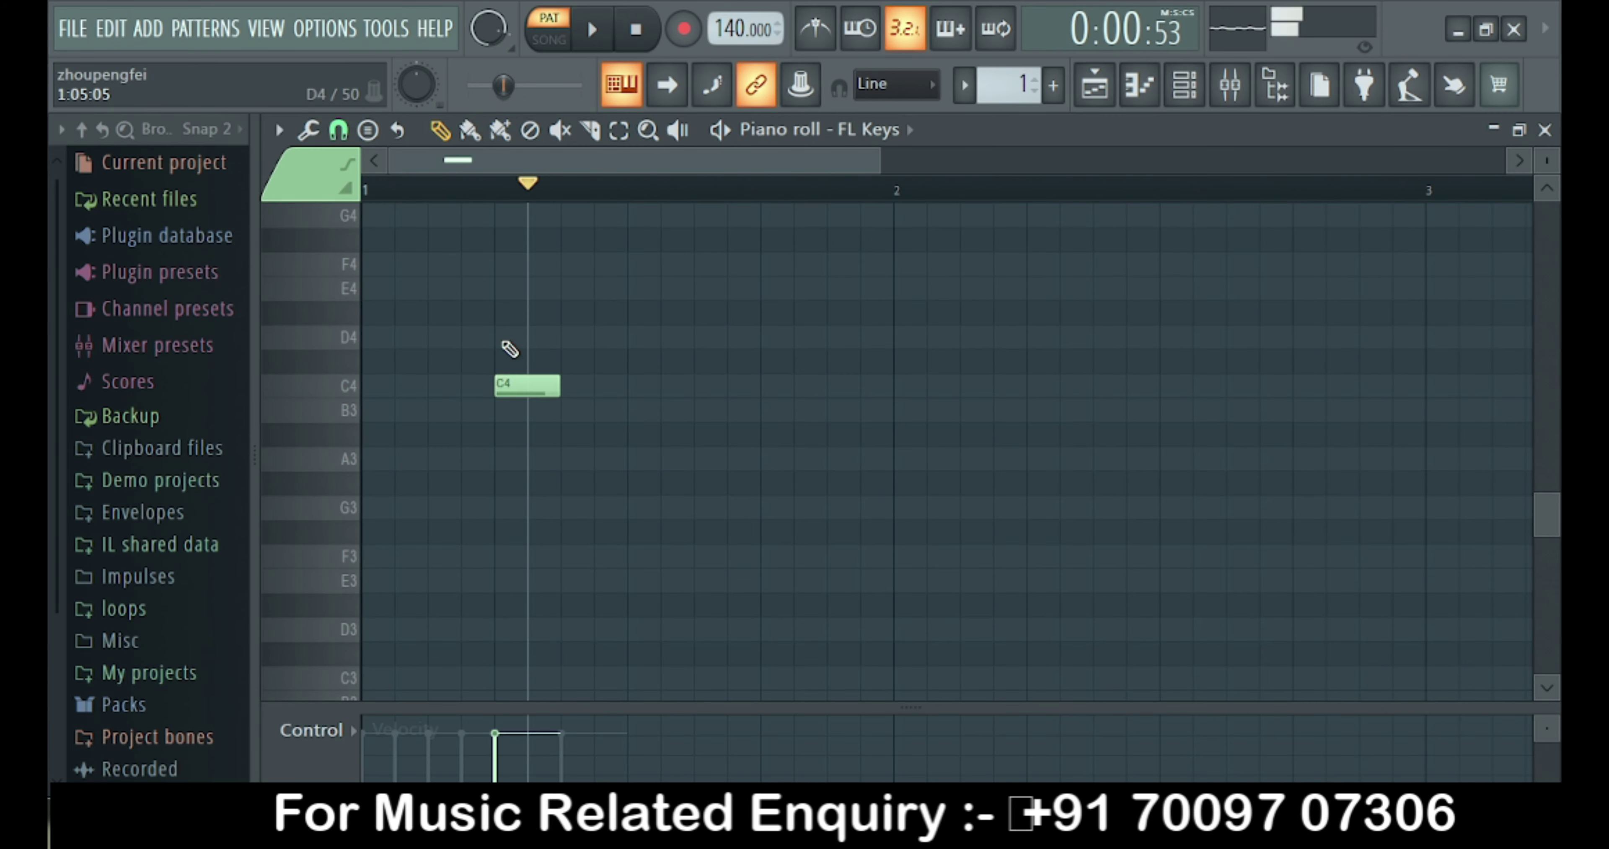
{"action": "left_click", "coordinate": [506, 337]}
{"action": "left_click", "coordinate": [497, 287]}
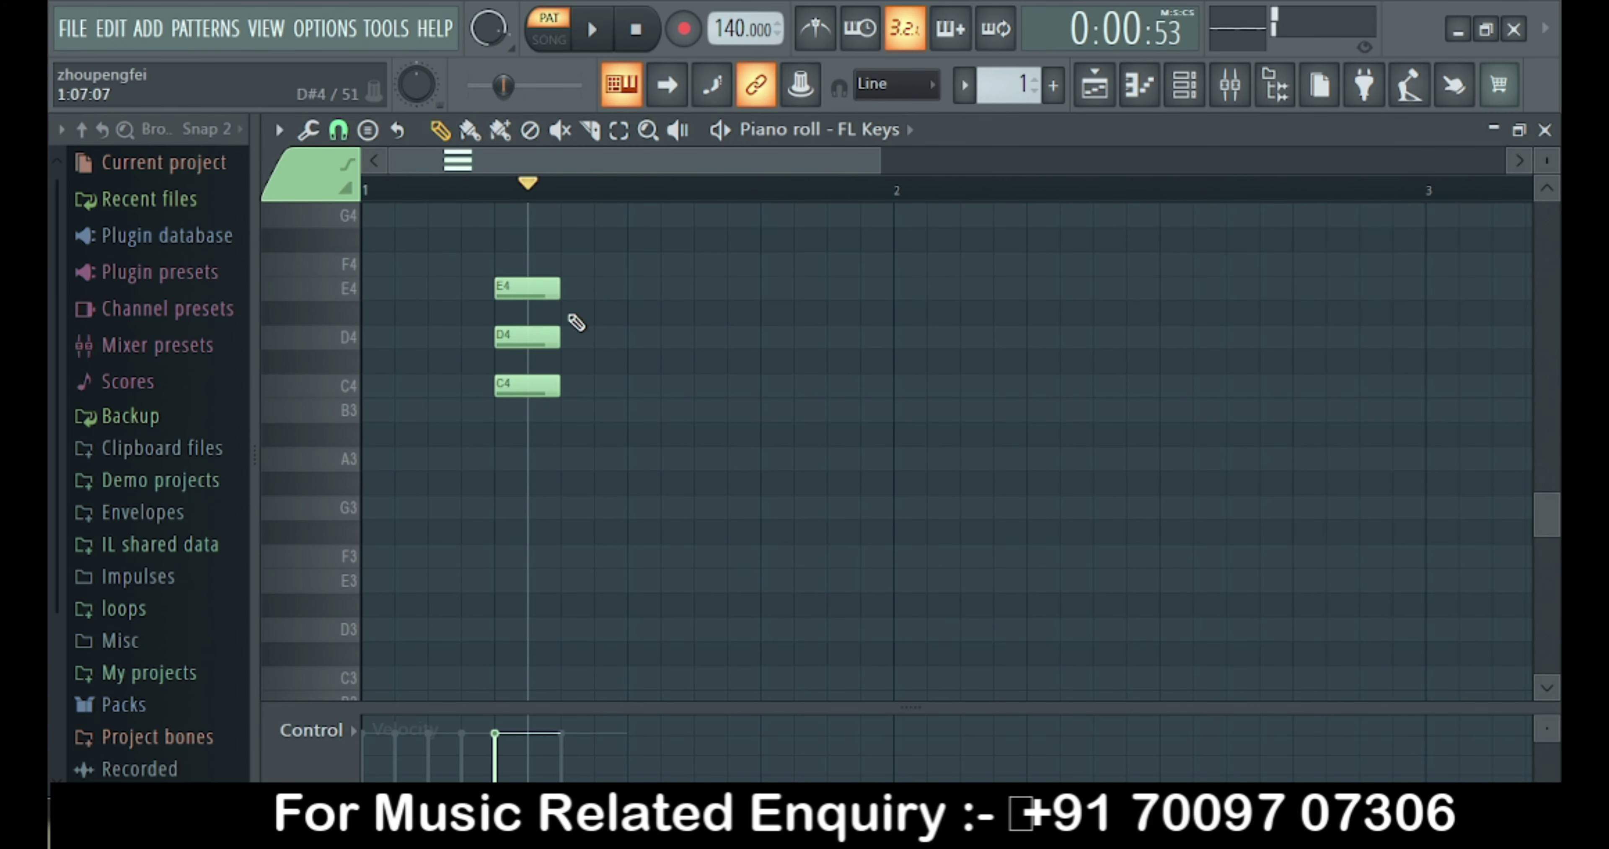
Place a second chord of D4, C4 and A3 at step 9 of bar 1.
{"action": "left_click", "coordinate": [630, 337]}
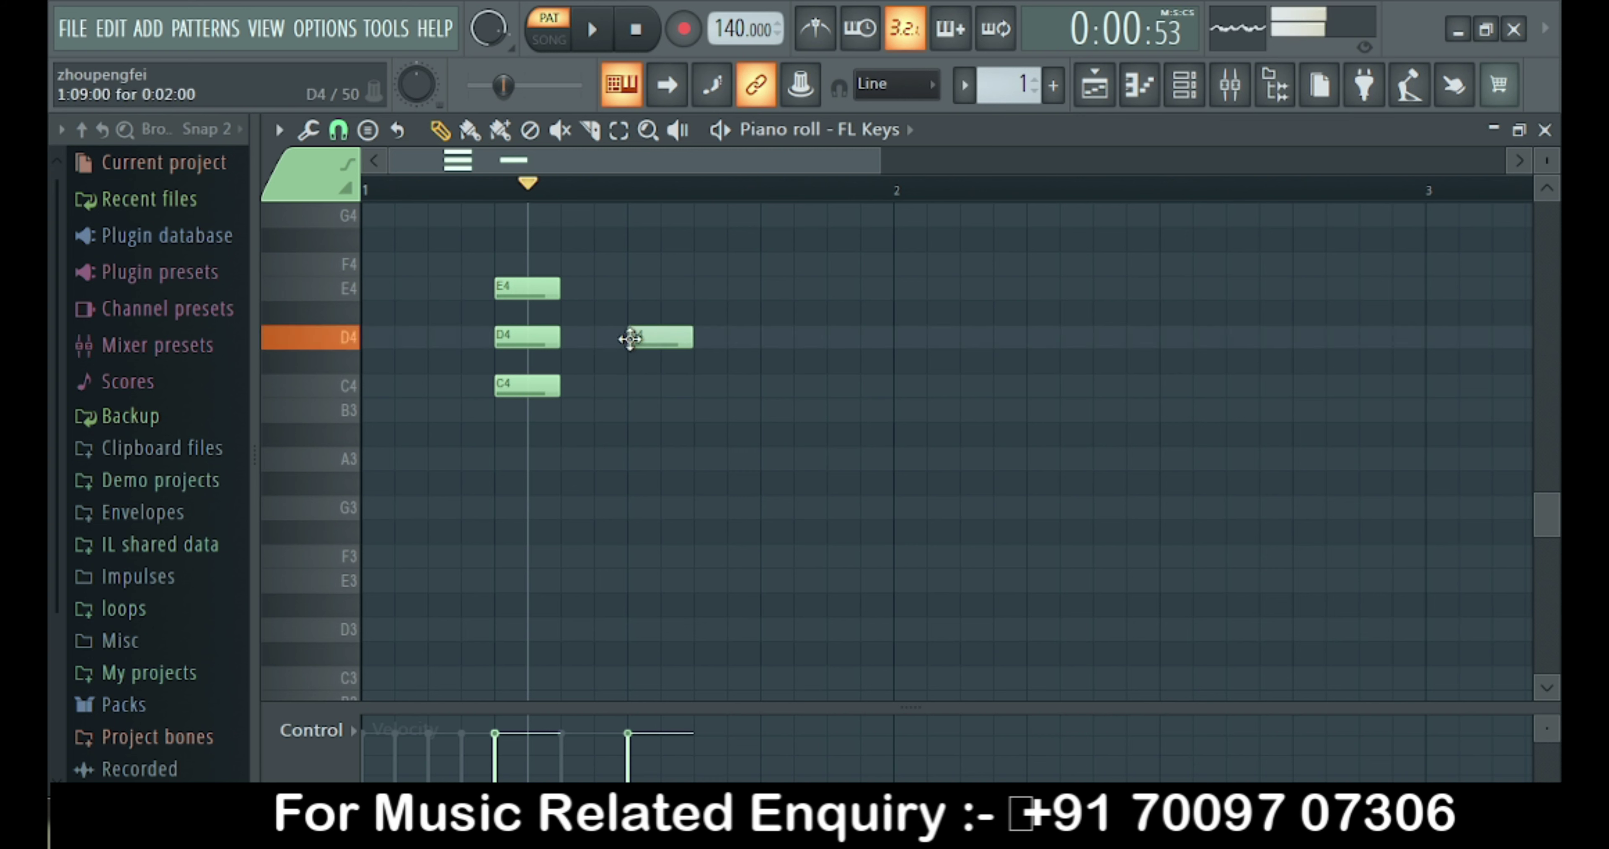
{"action": "left_click", "coordinate": [630, 386]}
{"action": "left_click", "coordinate": [629, 458]}
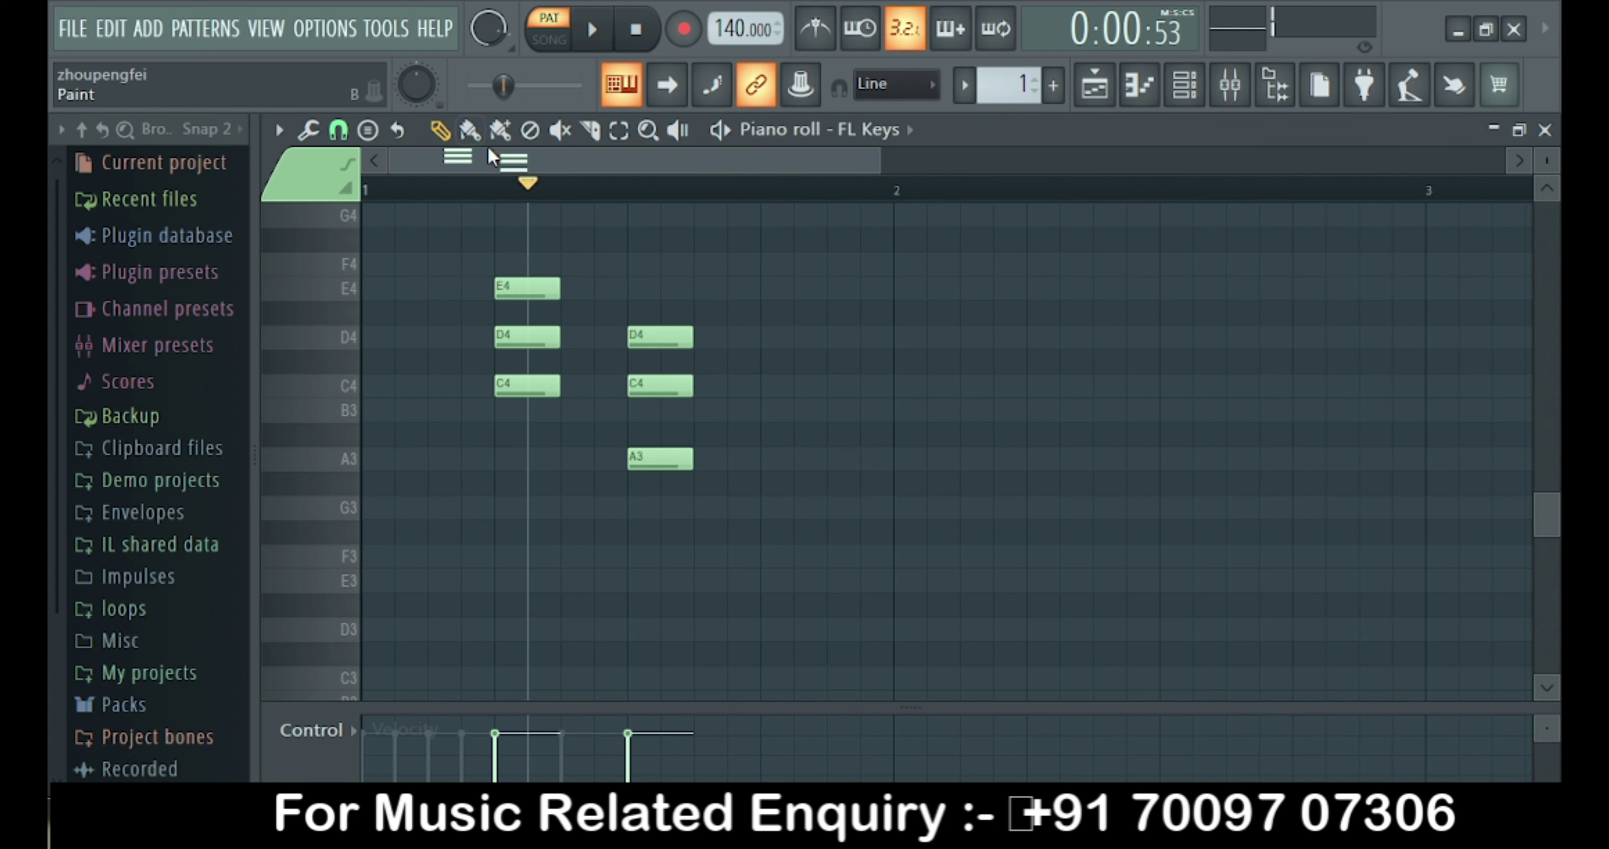
Play the pattern from just before the first chord to hear both chords, and pause it.
{"action": "left_click", "coordinate": [485, 194]}
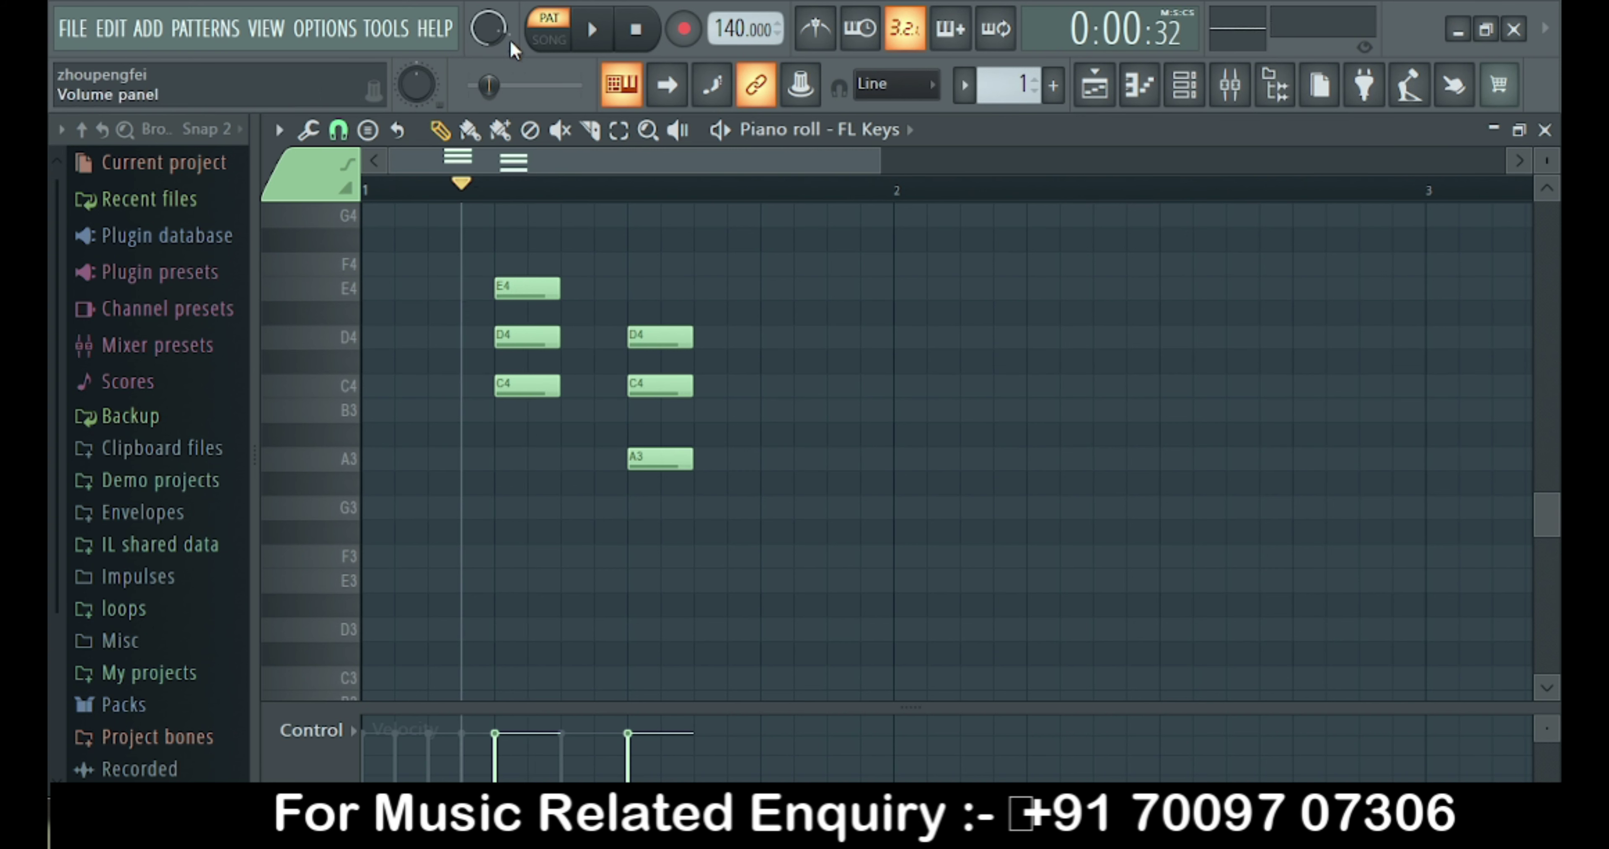
{"action": "left_click", "coordinate": [595, 36]}
{"action": "left_click", "coordinate": [603, 45]}
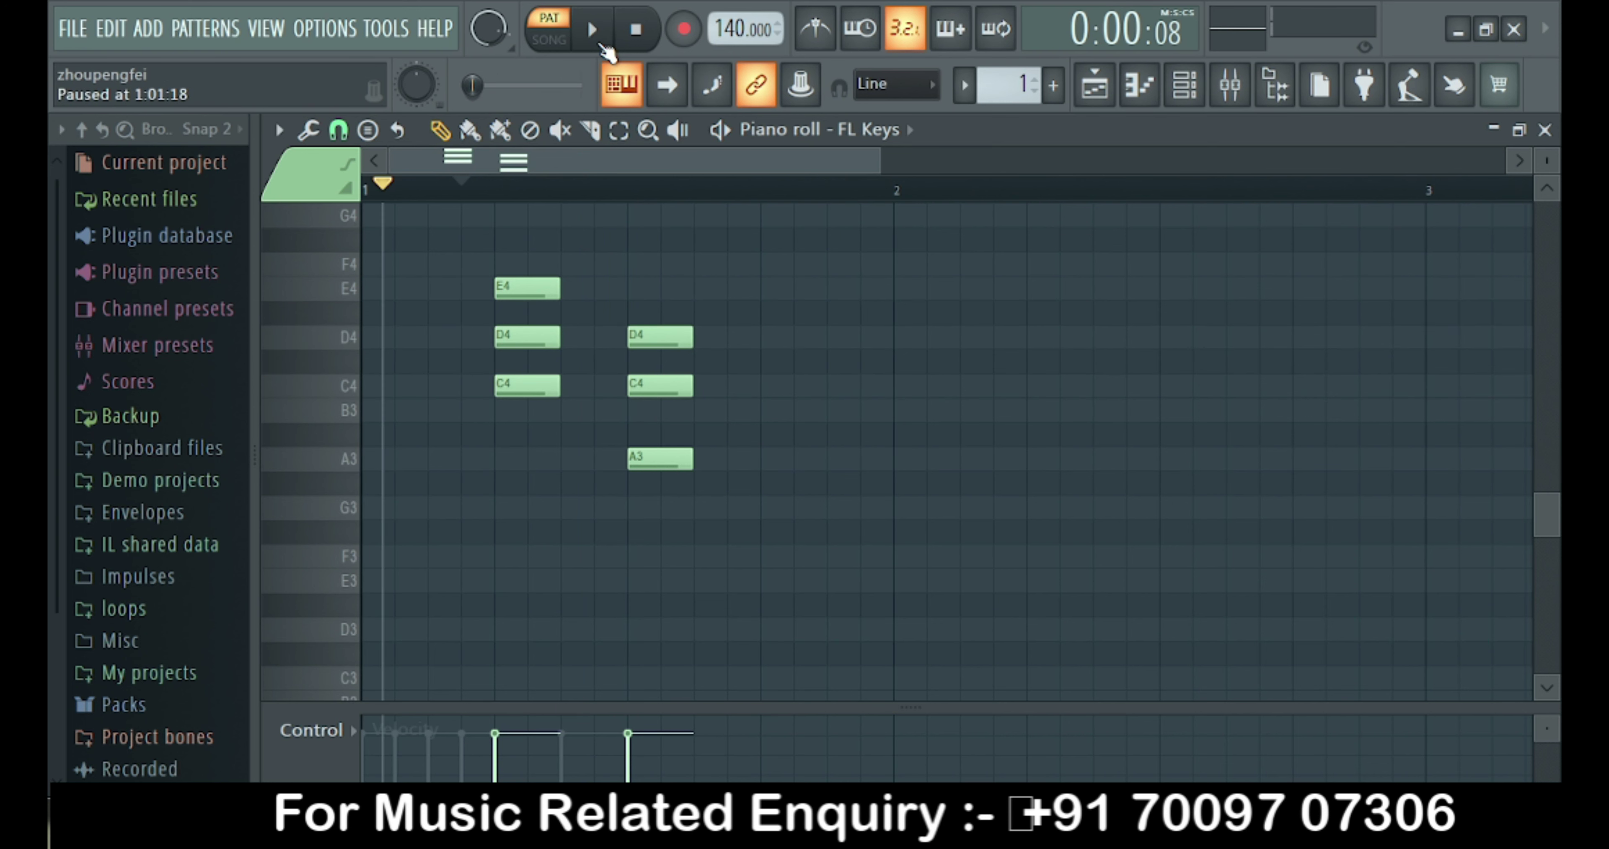
Lower the second chord's velocity to about 52% and play the pattern to hear the softer notes.
{"action": "left_click_drag", "start_coordinate": [631, 743], "coordinate": [637, 756]}
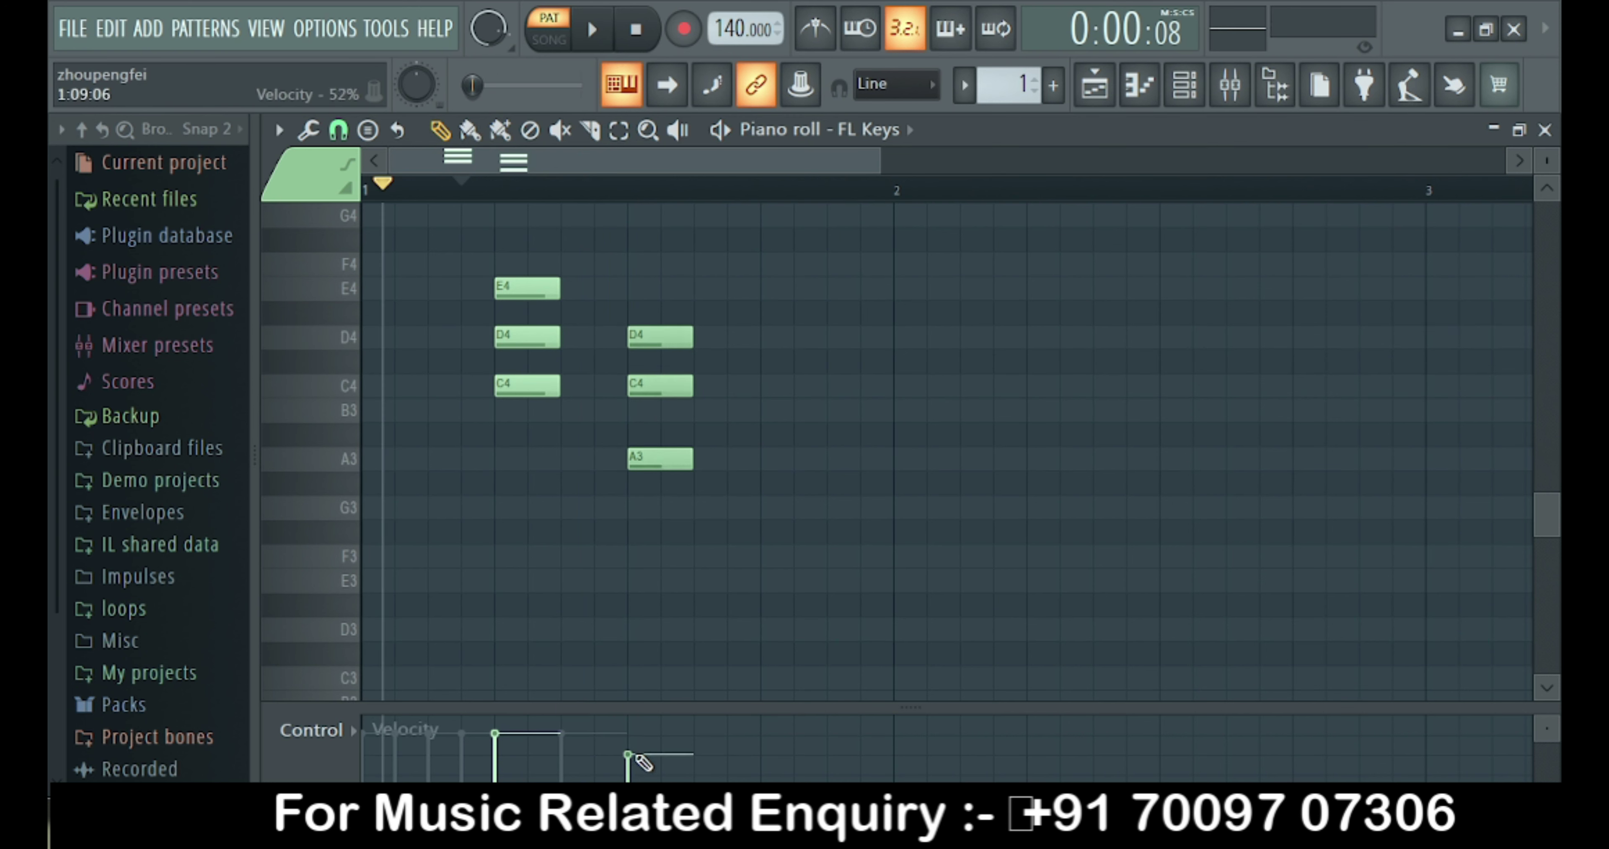
{"action": "left_click", "coordinate": [594, 39]}
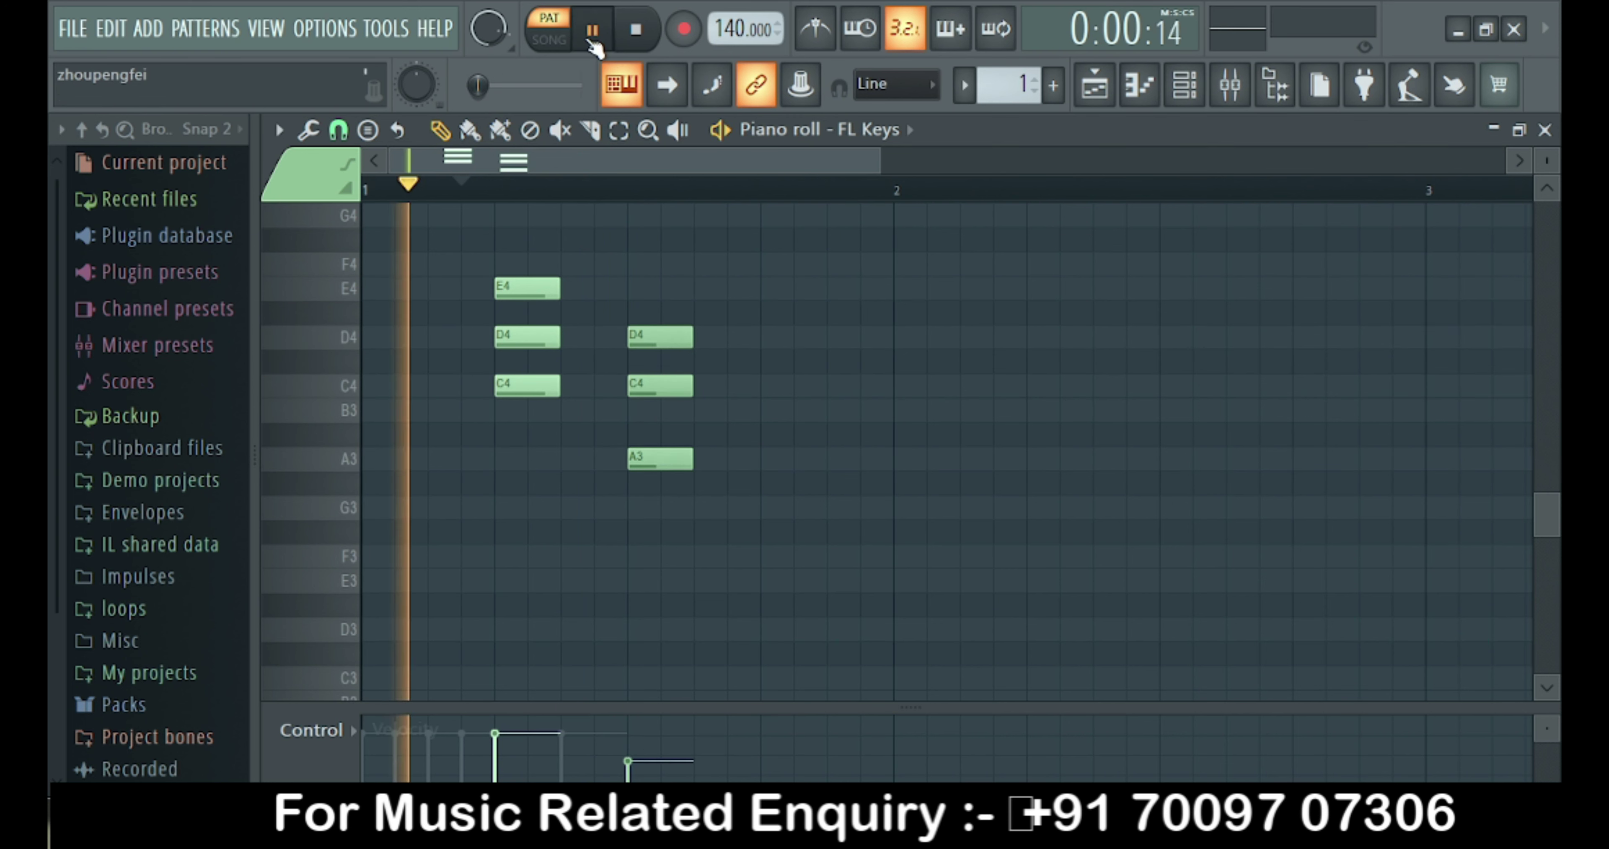
{"action": "left_click", "coordinate": [593, 34]}
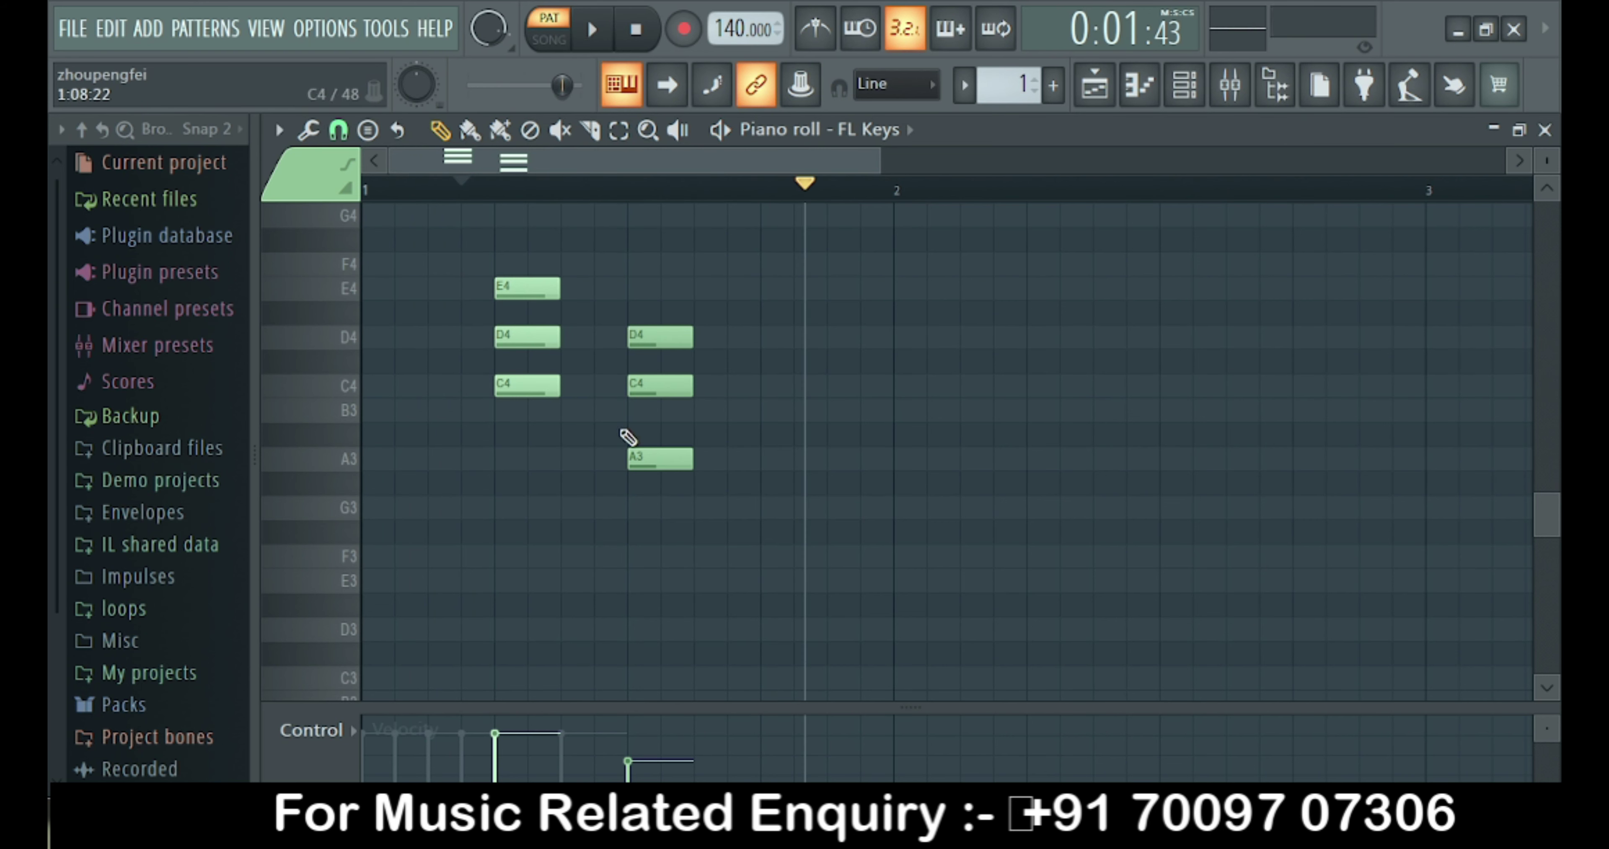
Raise the second chord's velocity to the maximum and play the pattern again.
{"action": "left_click_drag", "start_coordinate": [634, 768], "coordinate": [635, 716]}
{"action": "left_click", "coordinate": [593, 35]}
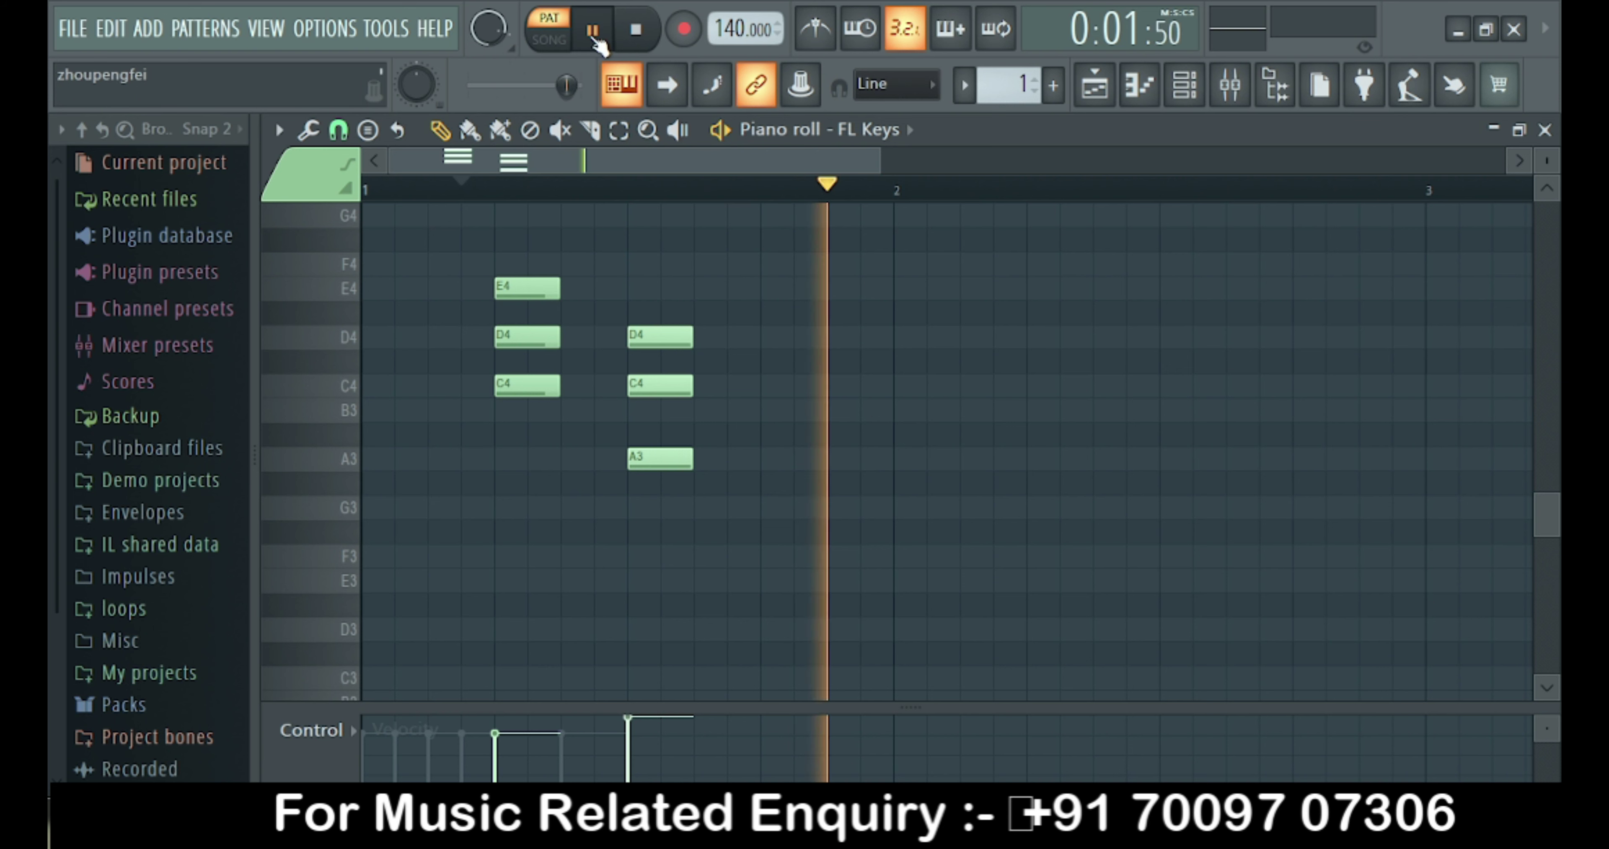
{"action": "left_click", "coordinate": [593, 34]}
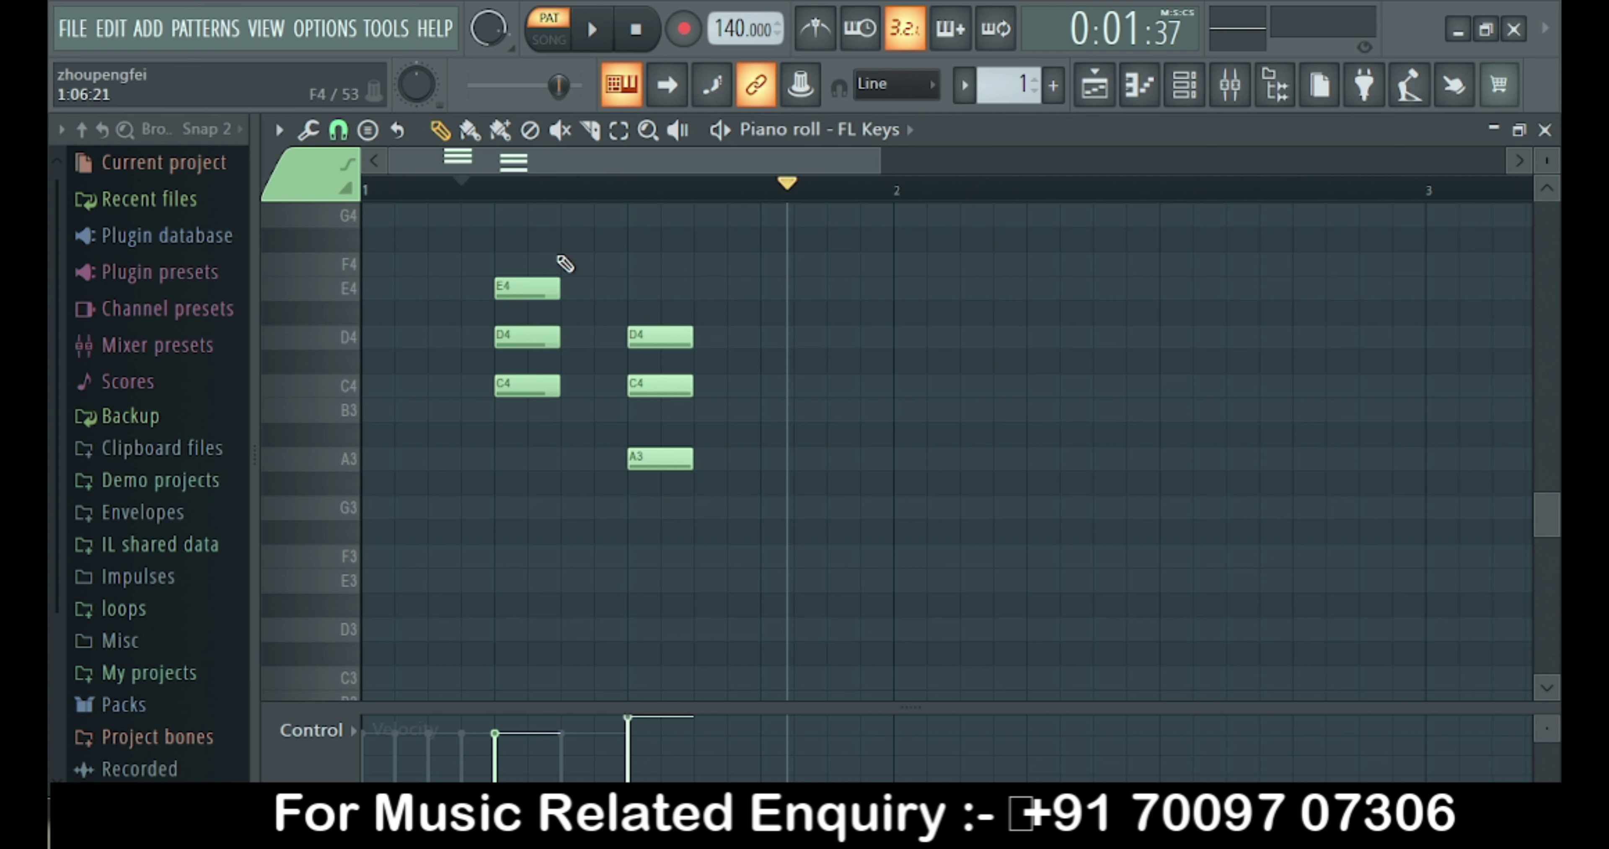
Select the first chord's three notes and apply the Strum tool with its preset settings.
{"action": "left_click_drag", "start_coordinate": [565, 228], "coordinate": [544, 424]}
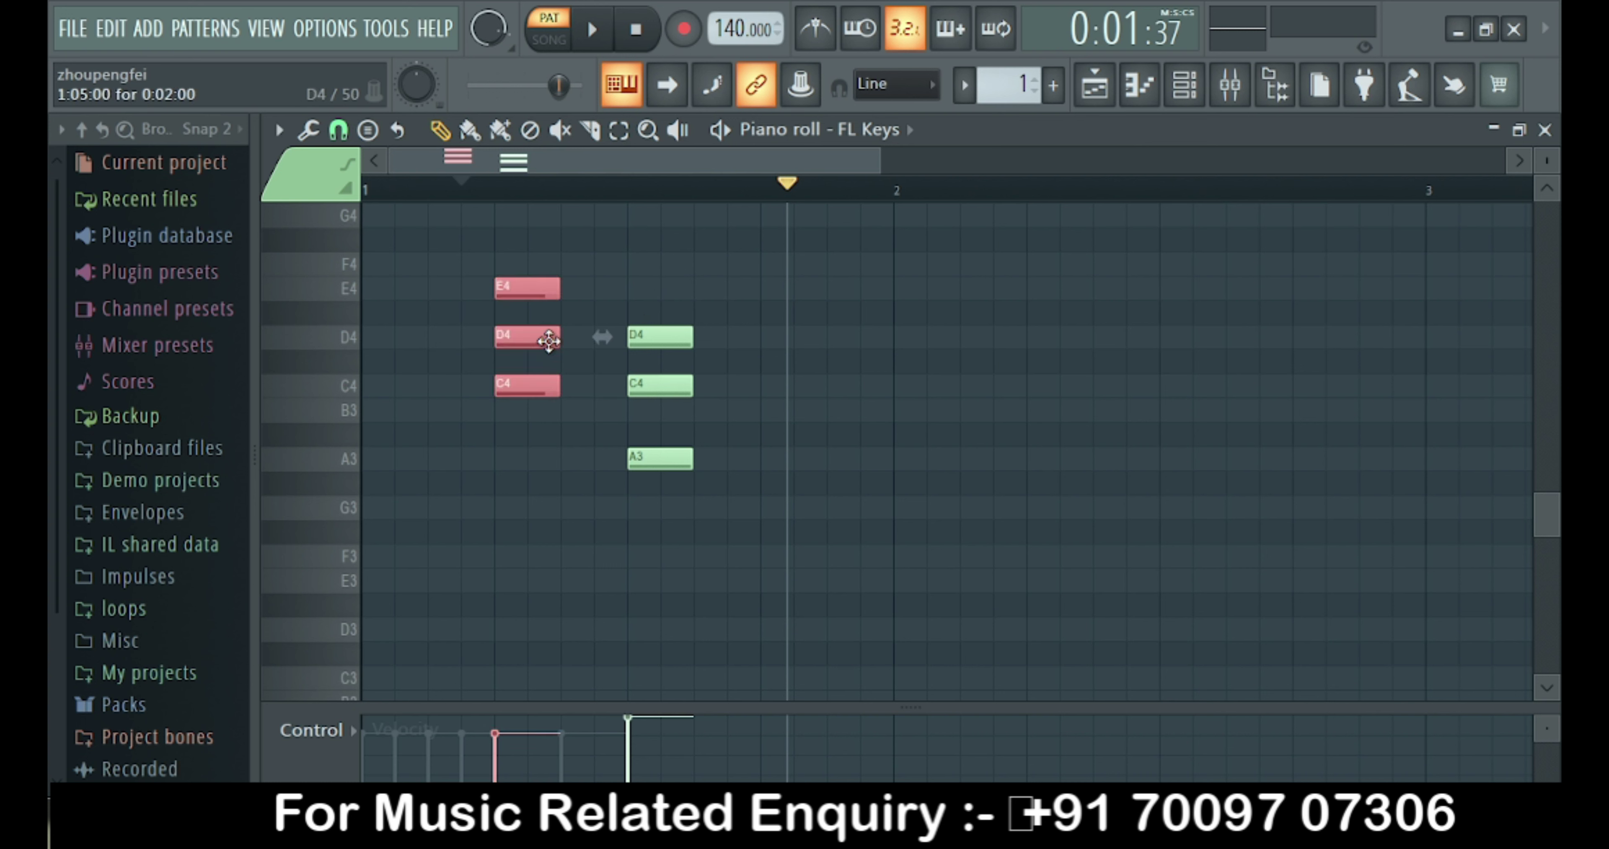
{"action": "key", "text": "alt+s"}
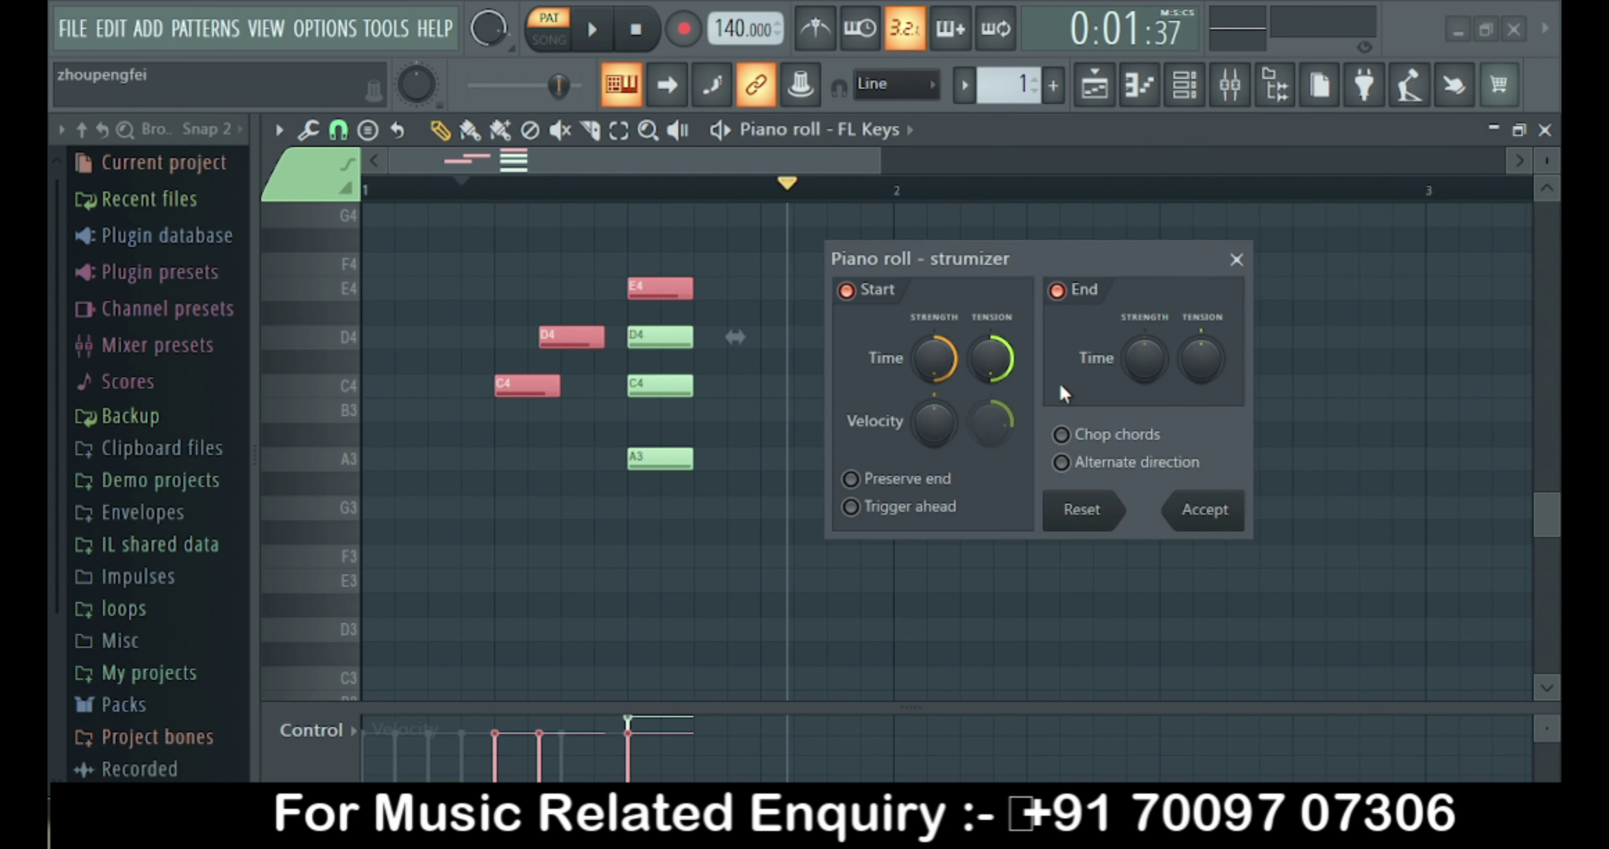
{"action": "left_click", "coordinate": [1183, 523]}
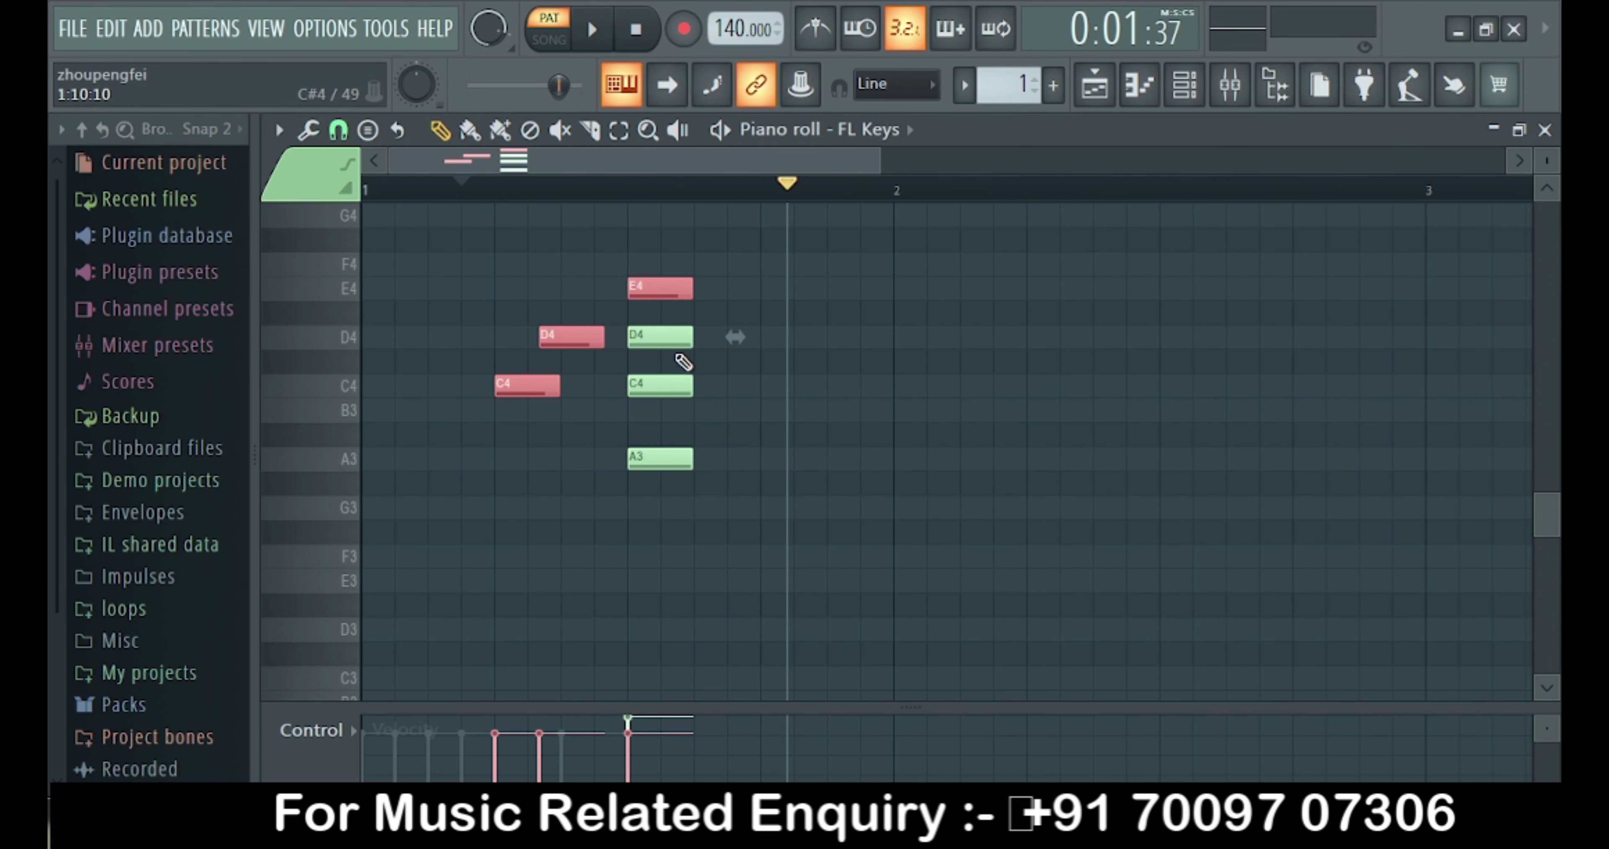
Select the second chord and move it to step 13 of bar 1, then place and delete a trial D3 note under it.
{"action": "left_click_drag", "start_coordinate": [676, 331], "coordinate": [675, 469]}
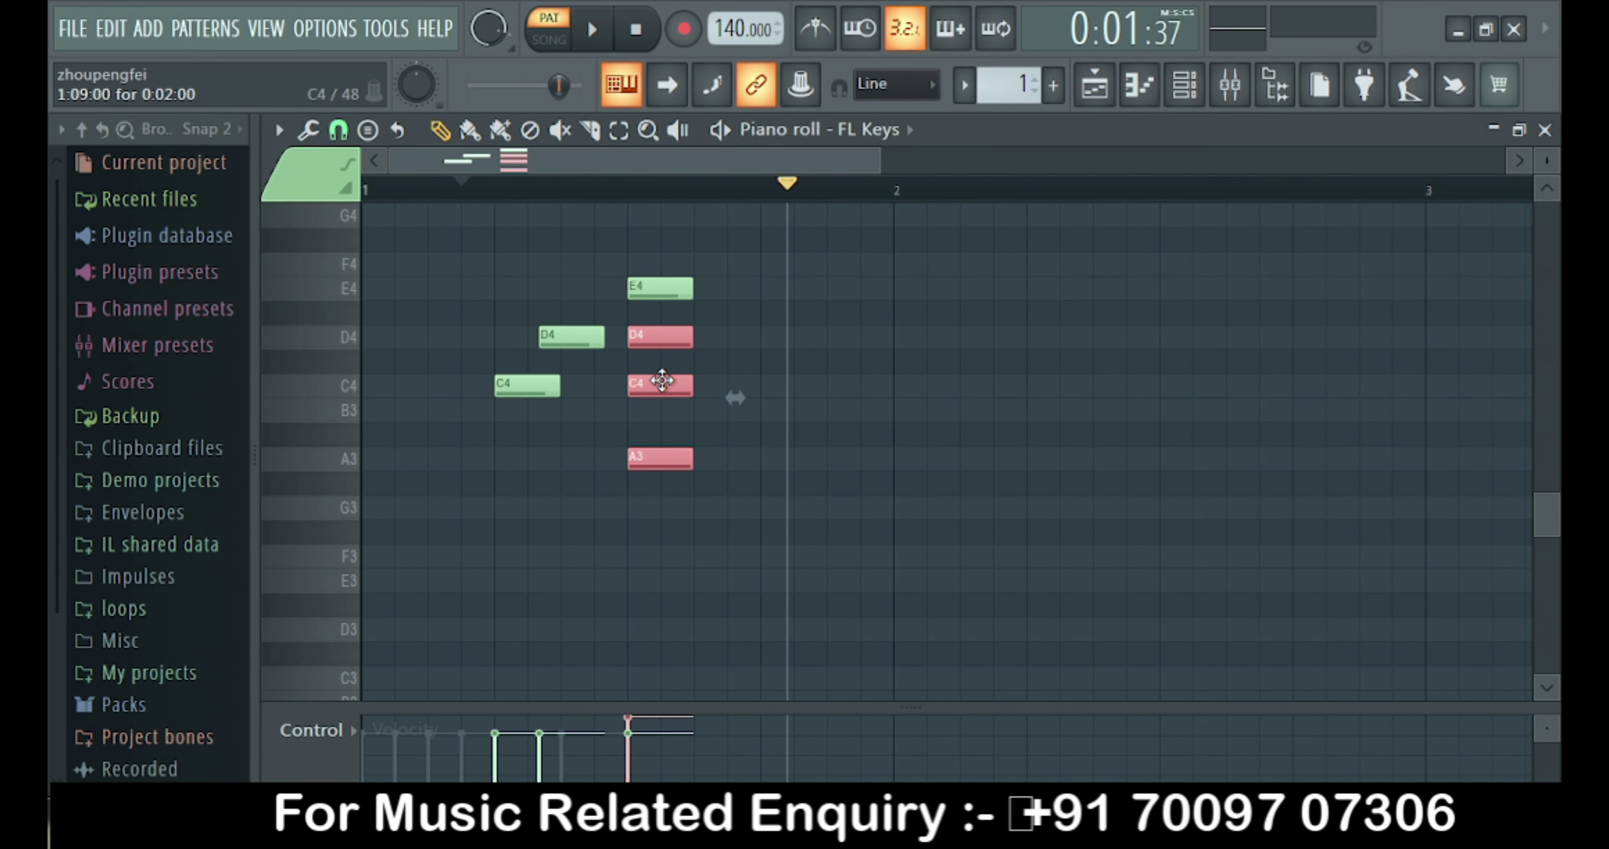
{"action": "left_click_drag", "start_coordinate": [662, 380], "coordinate": [809, 391]}
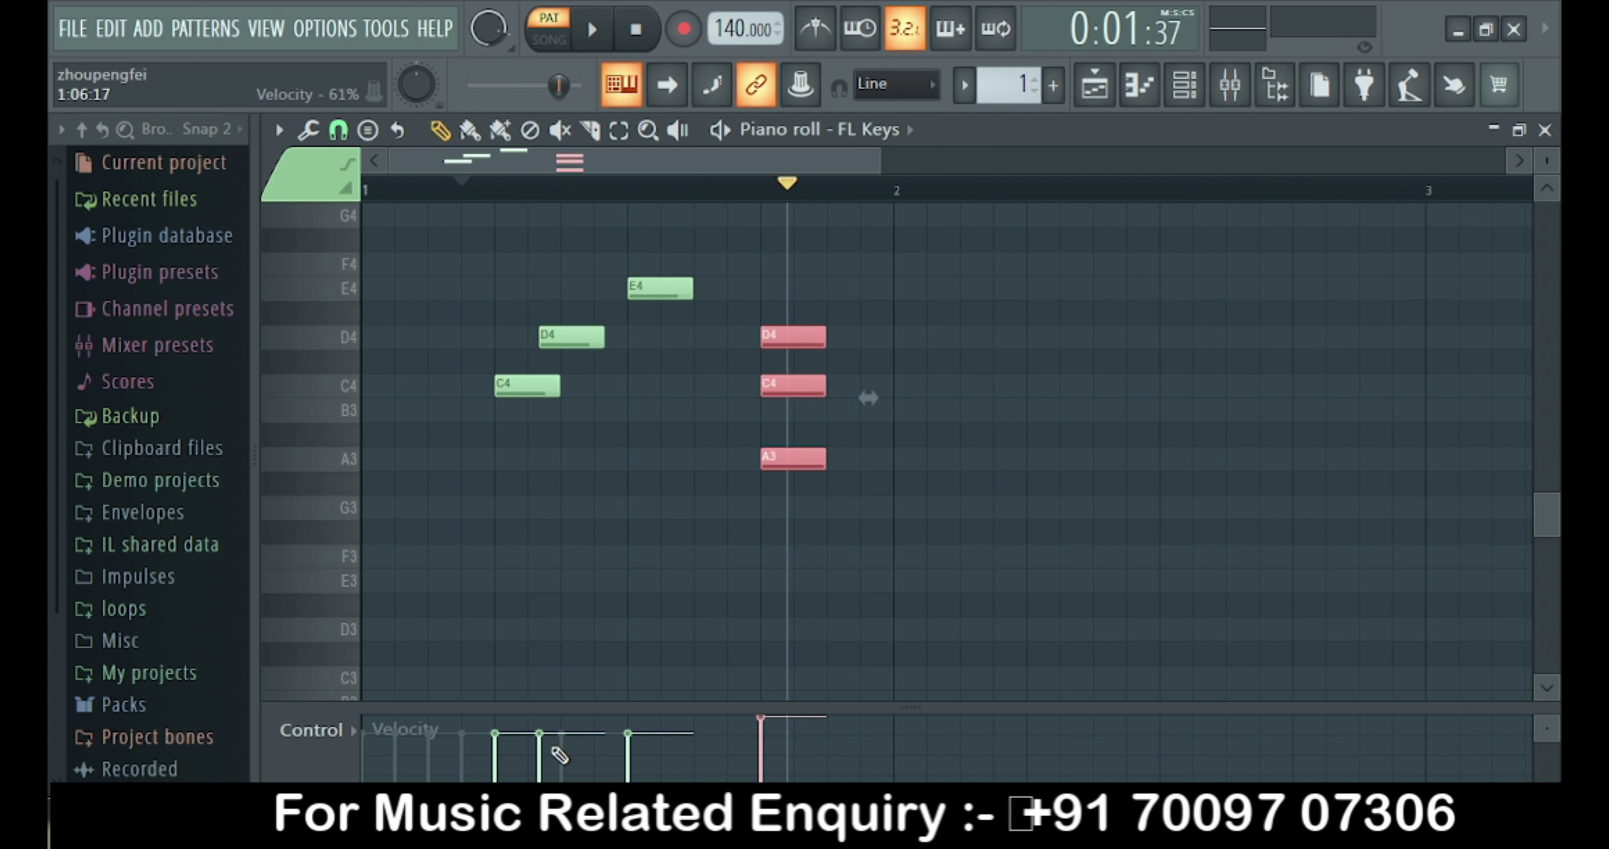
{"action": "left_click", "coordinate": [780, 628]}
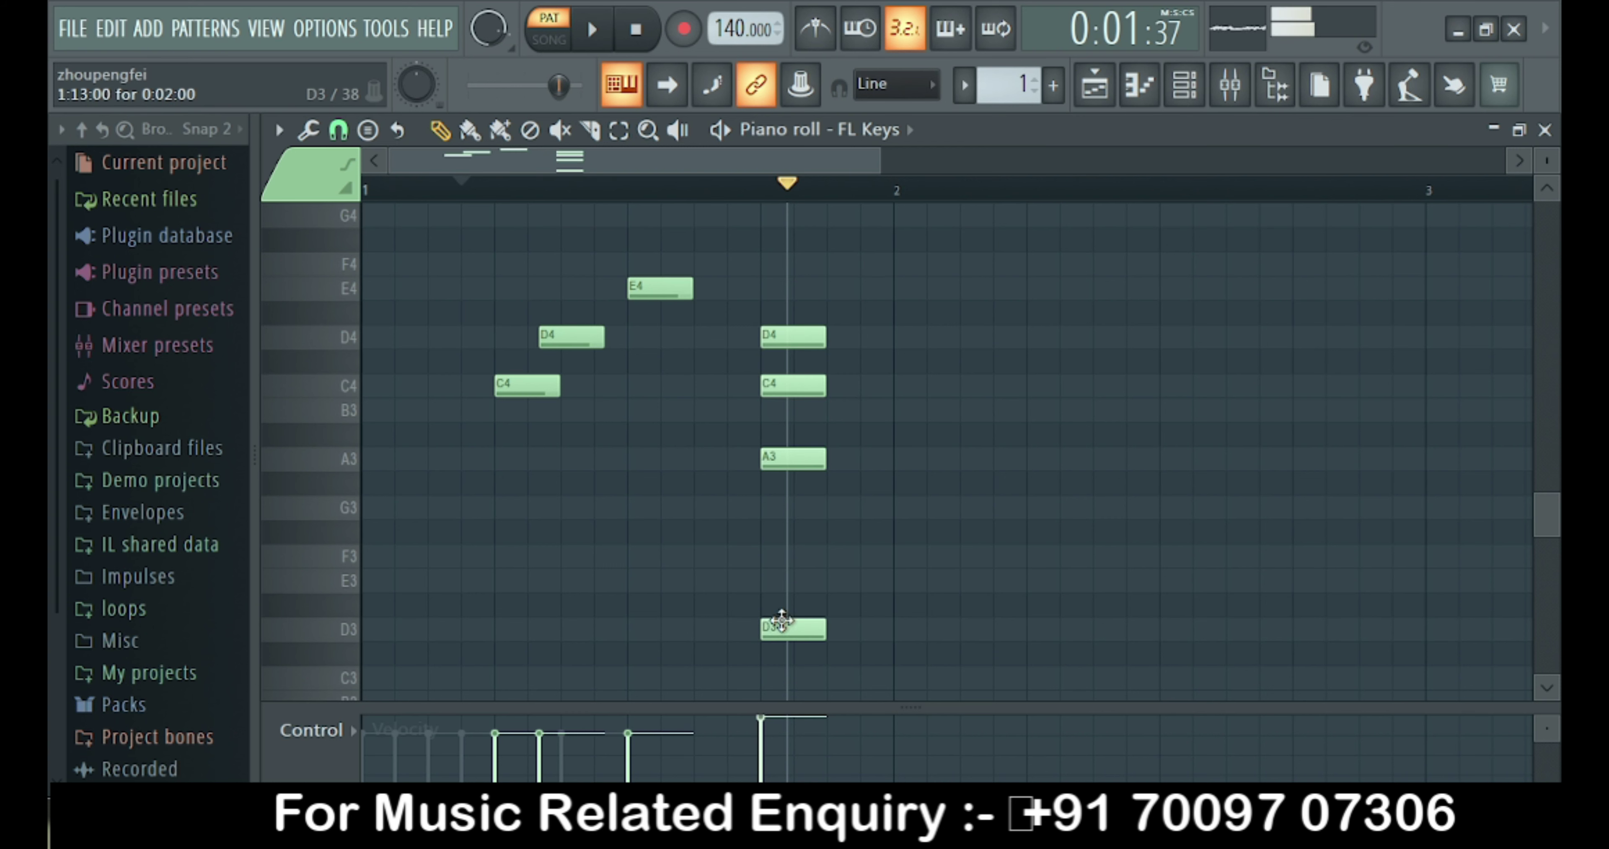
{"action": "right_click", "coordinate": [782, 627]}
Reduce the velocity of the strummed D4, set E4 to about 28%, and play from just before the strum.
{"action": "left_click", "coordinate": [540, 758]}
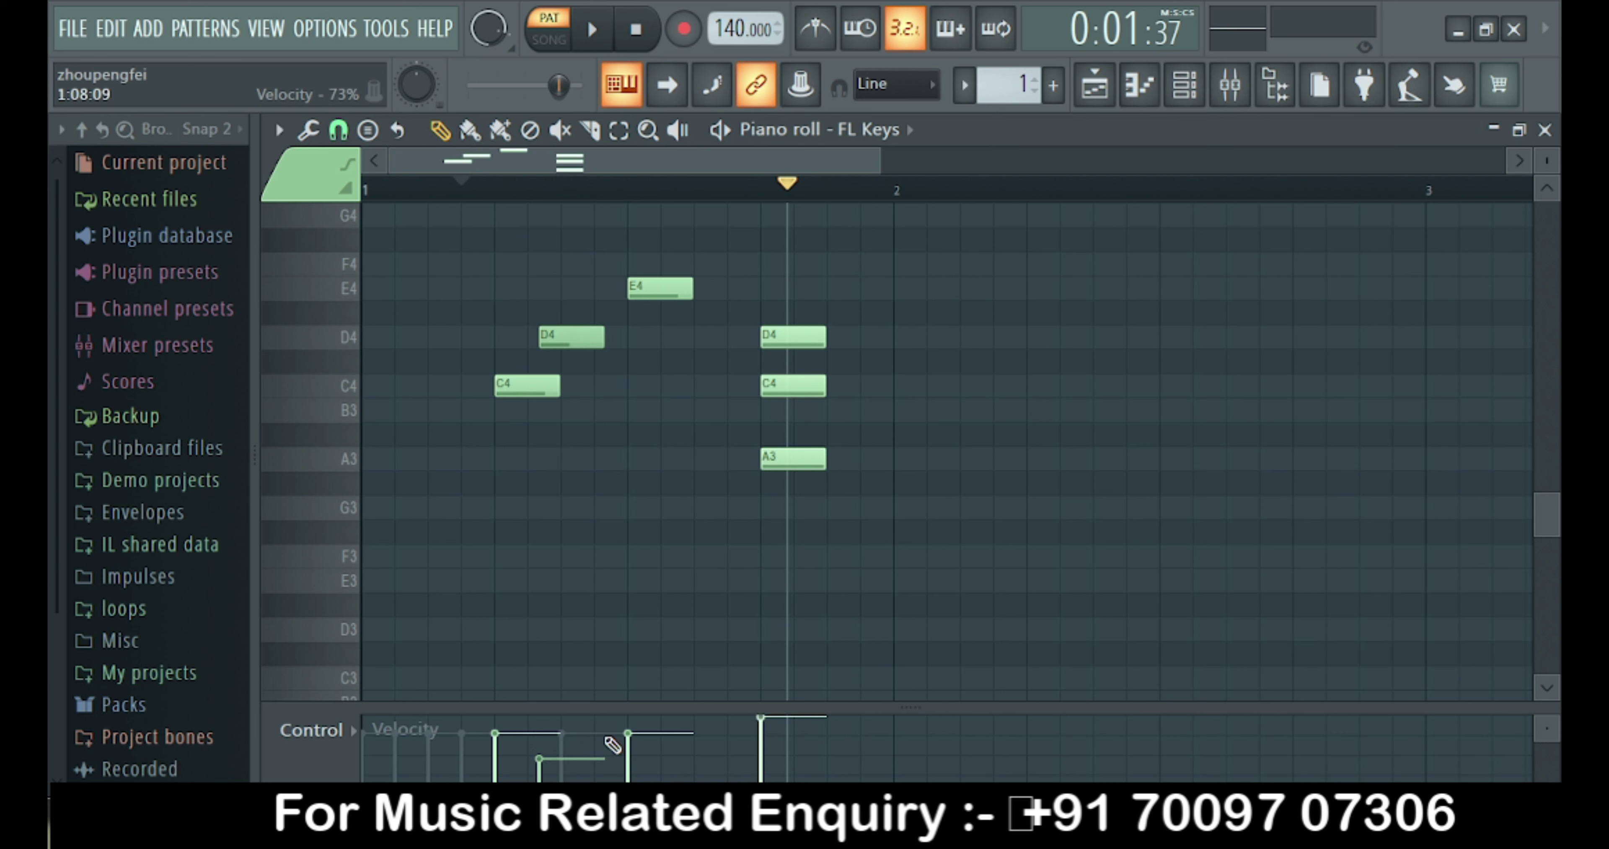
{"action": "left_click", "coordinate": [627, 772]}
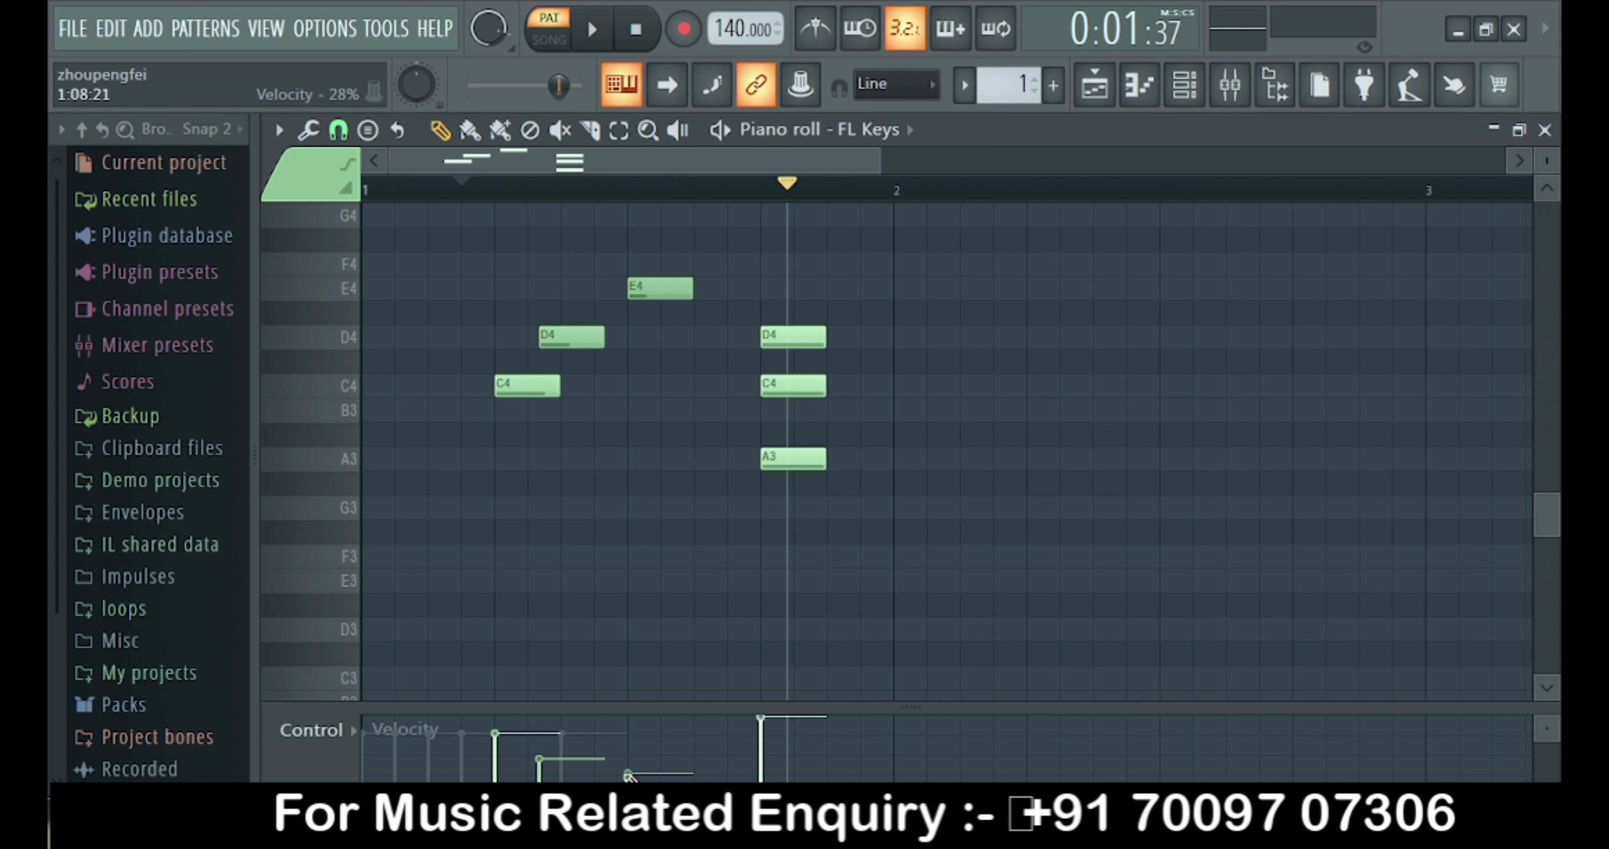
{"action": "left_click", "coordinate": [446, 190]}
{"action": "key", "text": "space"}
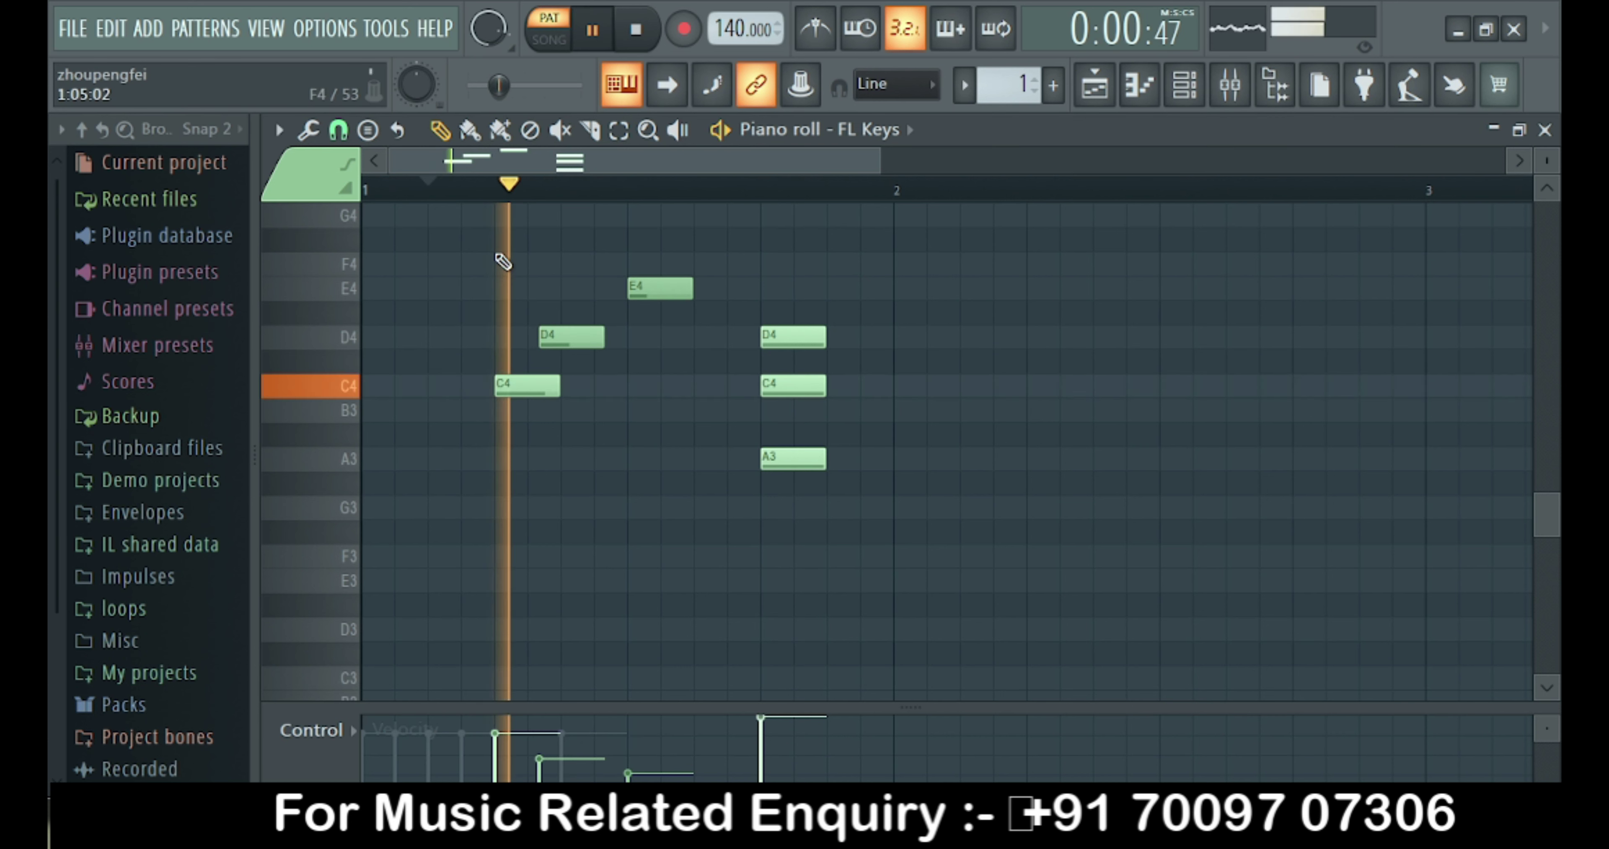
{"action": "key", "text": "space"}
Raise the strummed D4's velocity to about 70% and E4's to slightly less, then play the pattern.
{"action": "left_click", "coordinate": [539, 740]}
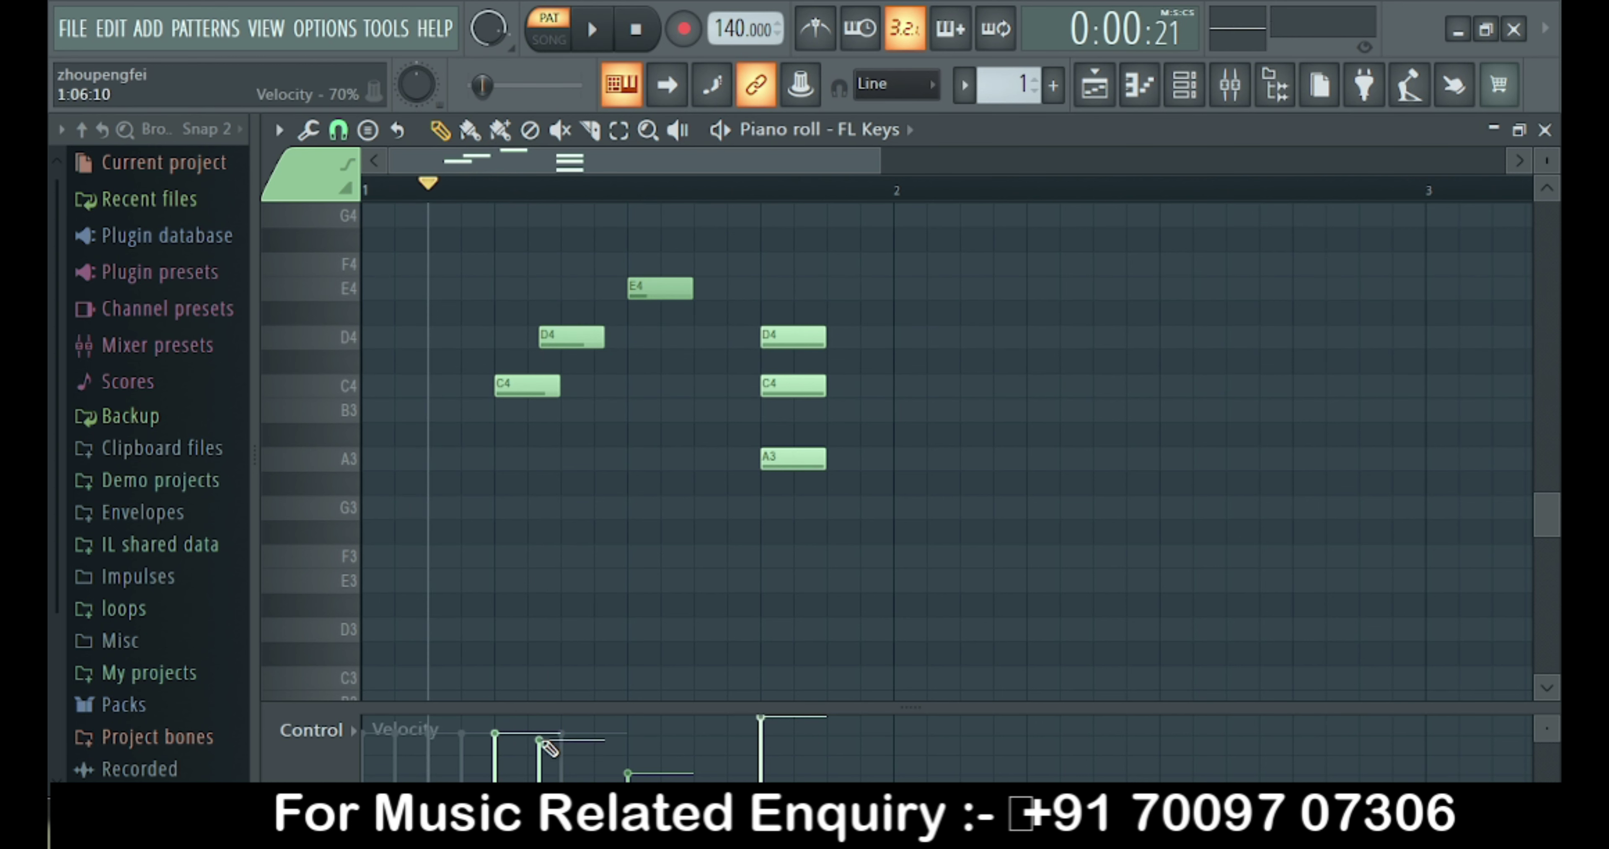
{"action": "left_click", "coordinate": [628, 747]}
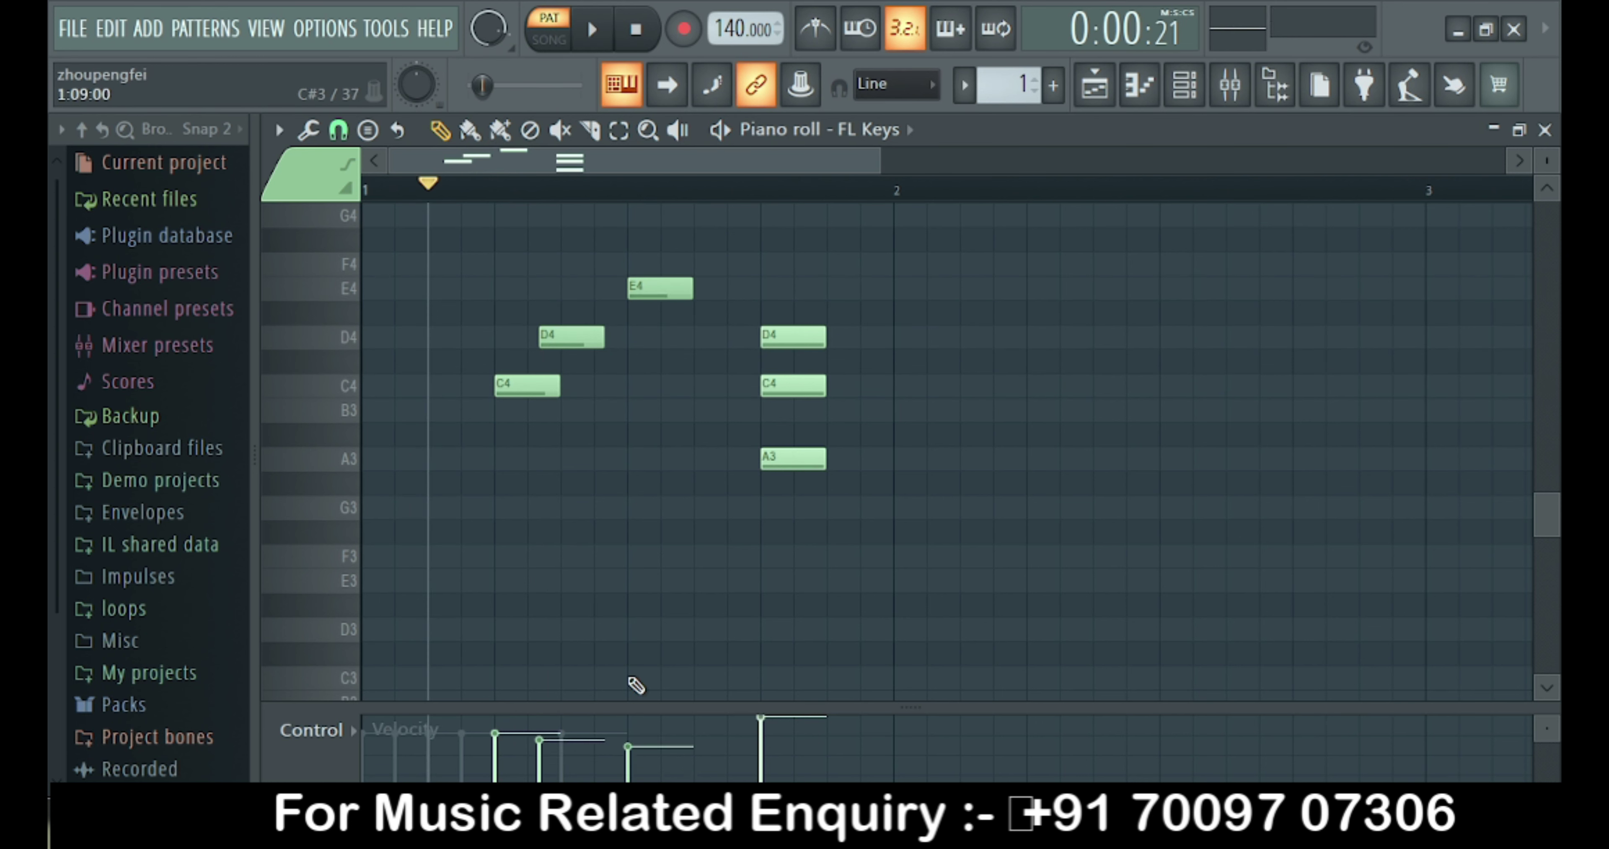
{"action": "key", "text": "space"}
{"action": "key", "text": "space"}
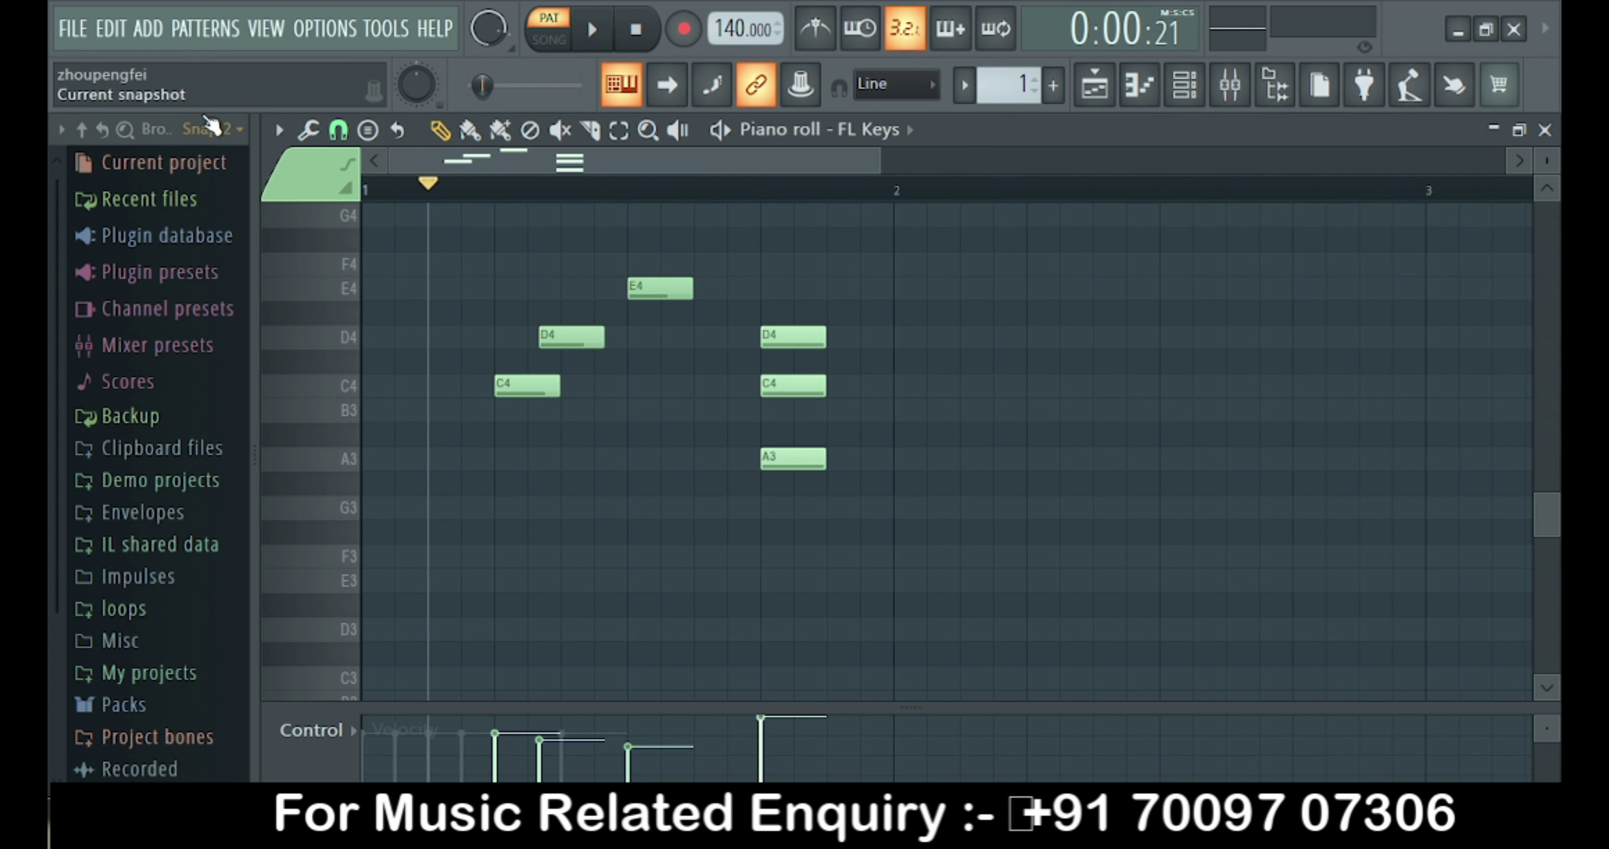
Review the piano roll's main options, including Auto smoothing, and its list of note tools.
{"action": "left_click", "coordinate": [279, 130]}
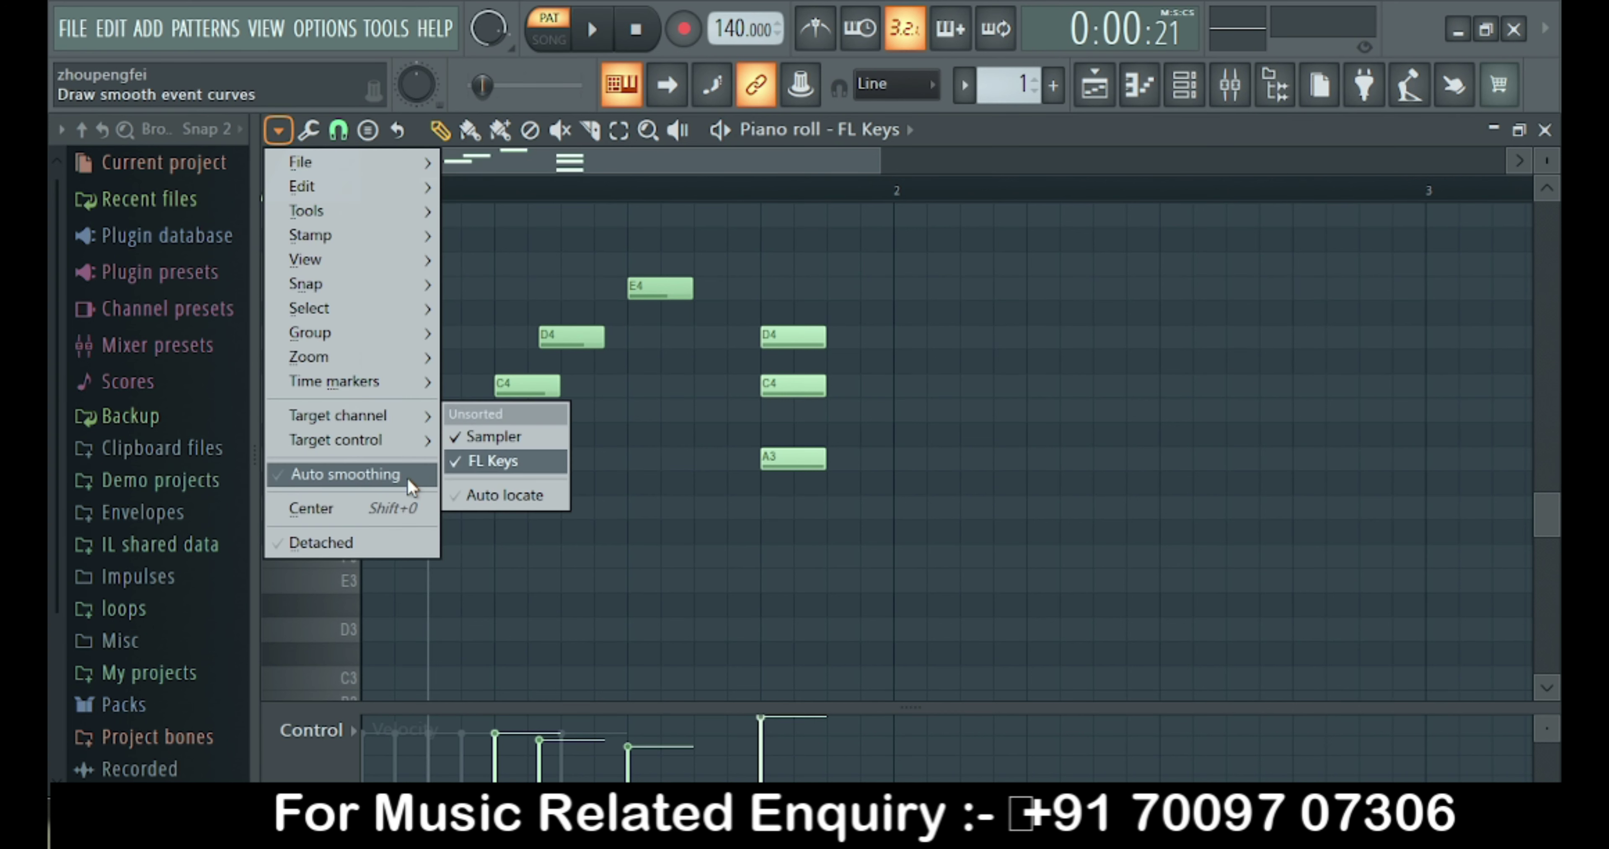
{"action": "mouse_move", "coordinate": [297, 157]}
{"action": "left_click", "coordinate": [305, 130]}
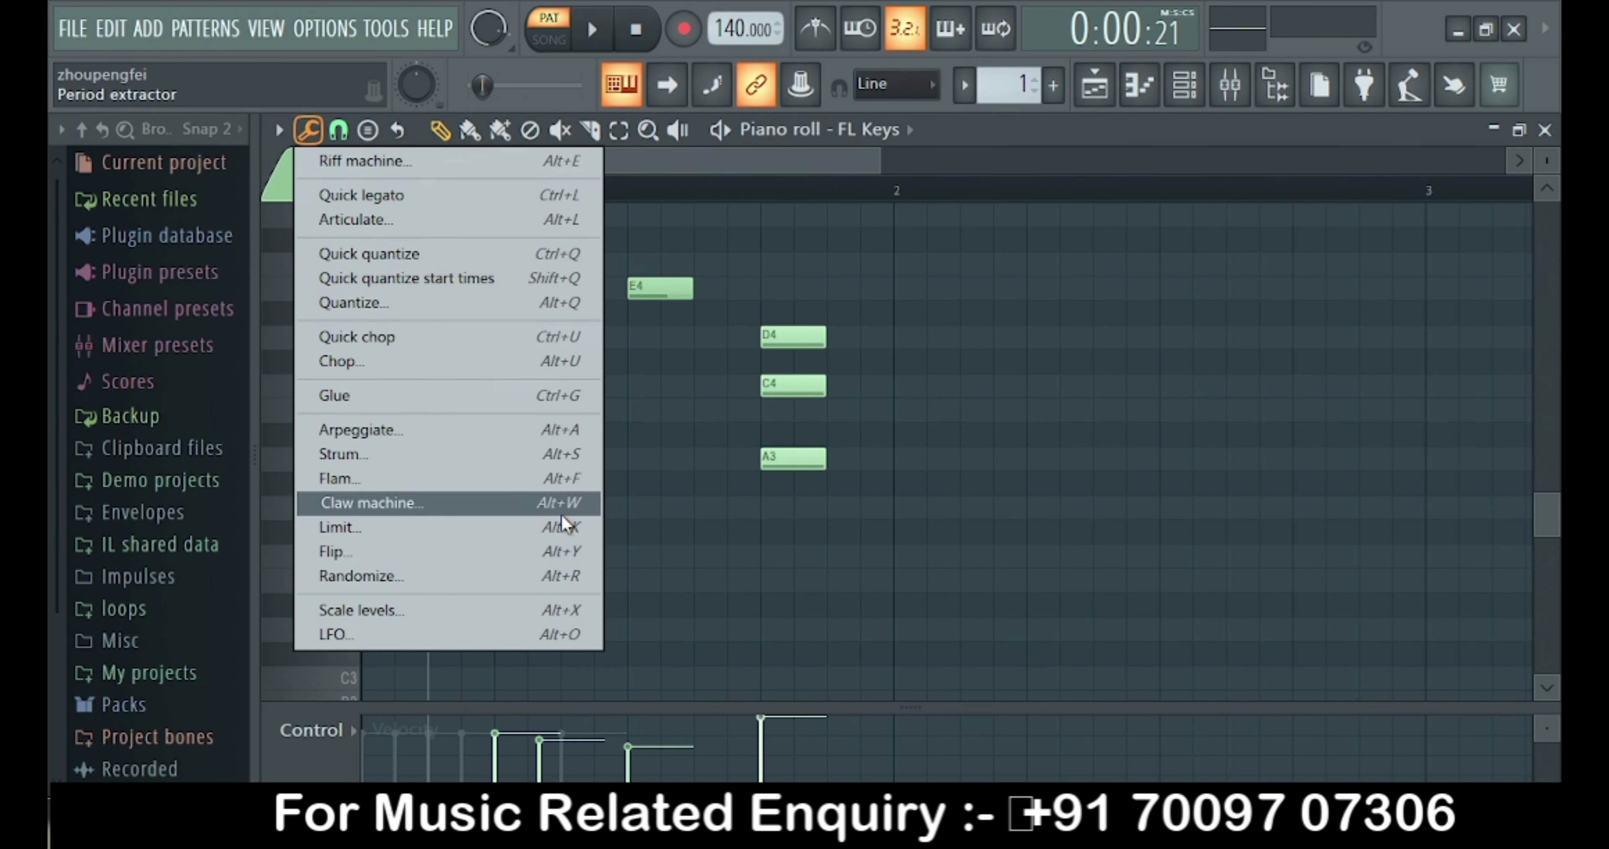
Set the piano roll snap to 1/6 step and examine the finer grid up close.
{"action": "left_click", "coordinate": [339, 131]}
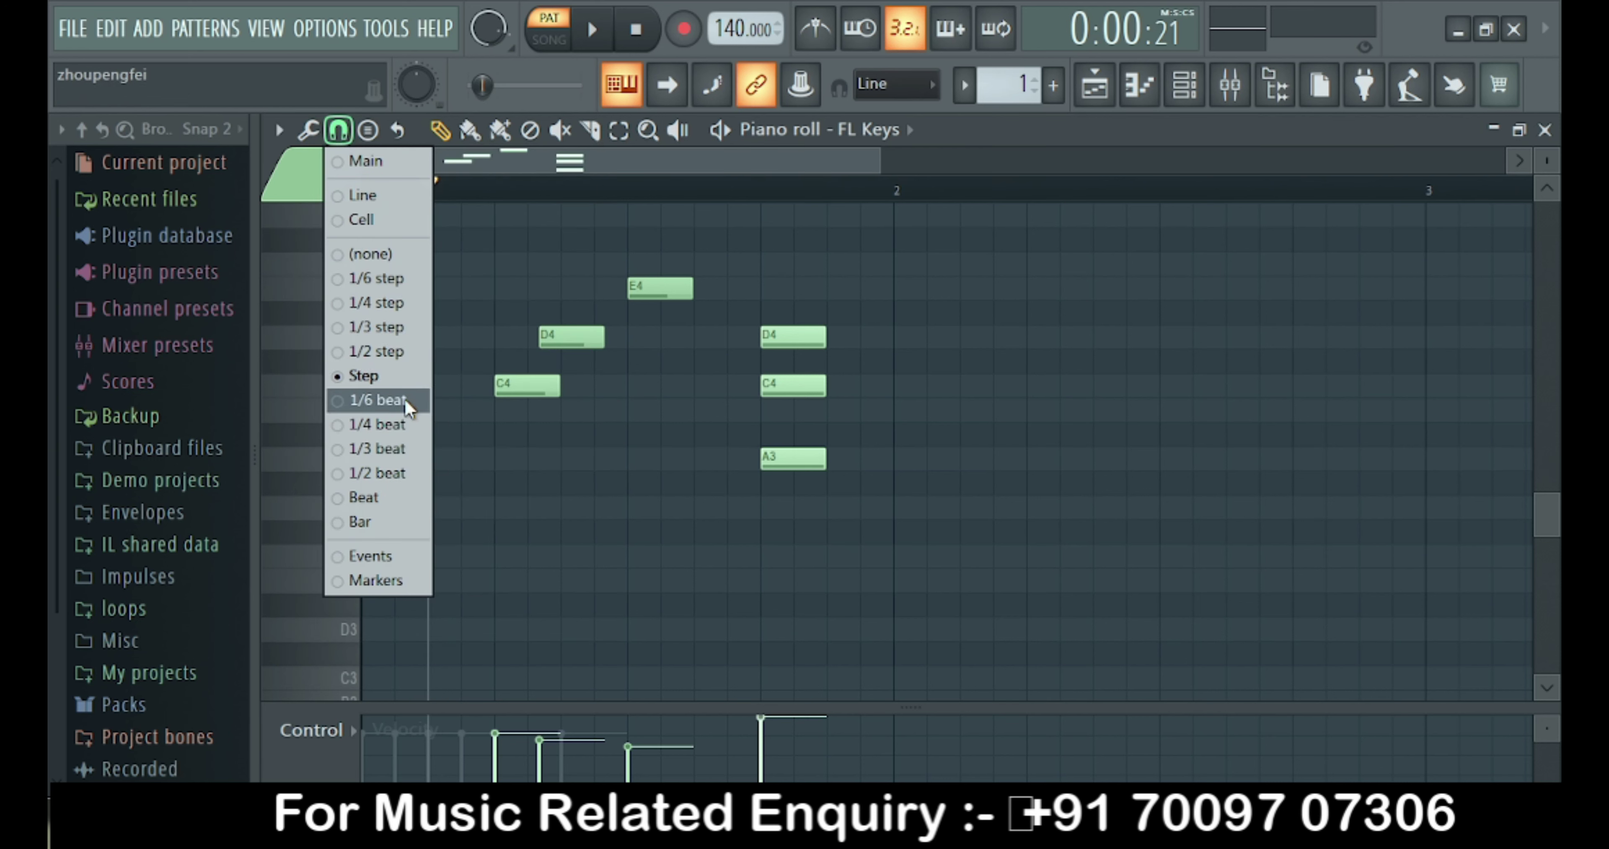
{"action": "left_click", "coordinate": [394, 302]}
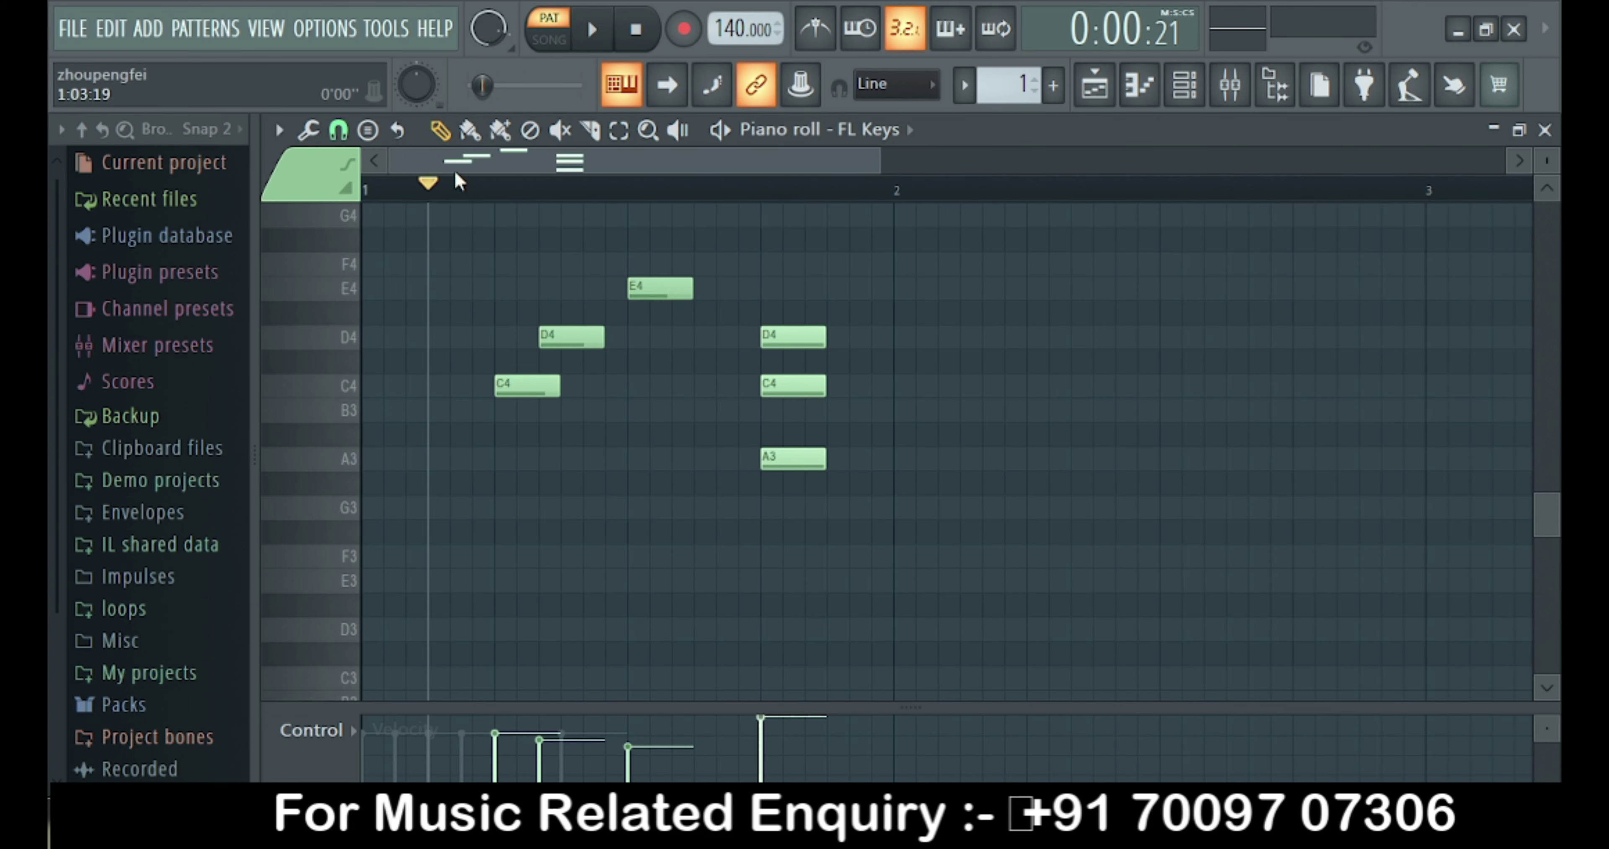
{"action": "left_click_drag", "start_coordinate": [519, 190], "coordinate": [521, 209]}
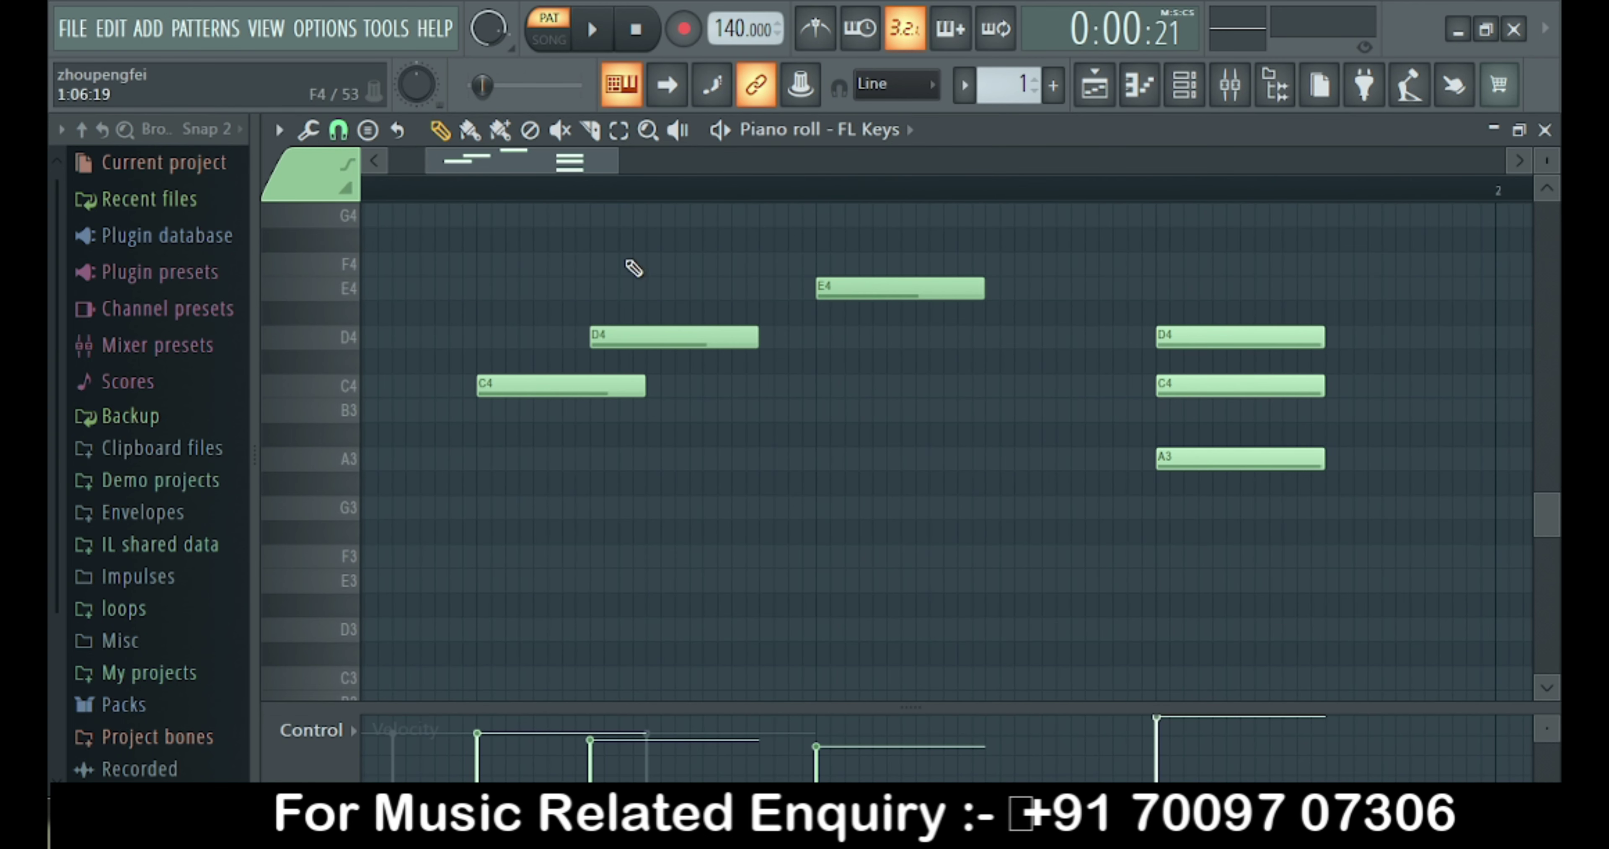
{"action": "left_click_drag", "start_coordinate": [694, 201], "coordinate": [696, 206]}
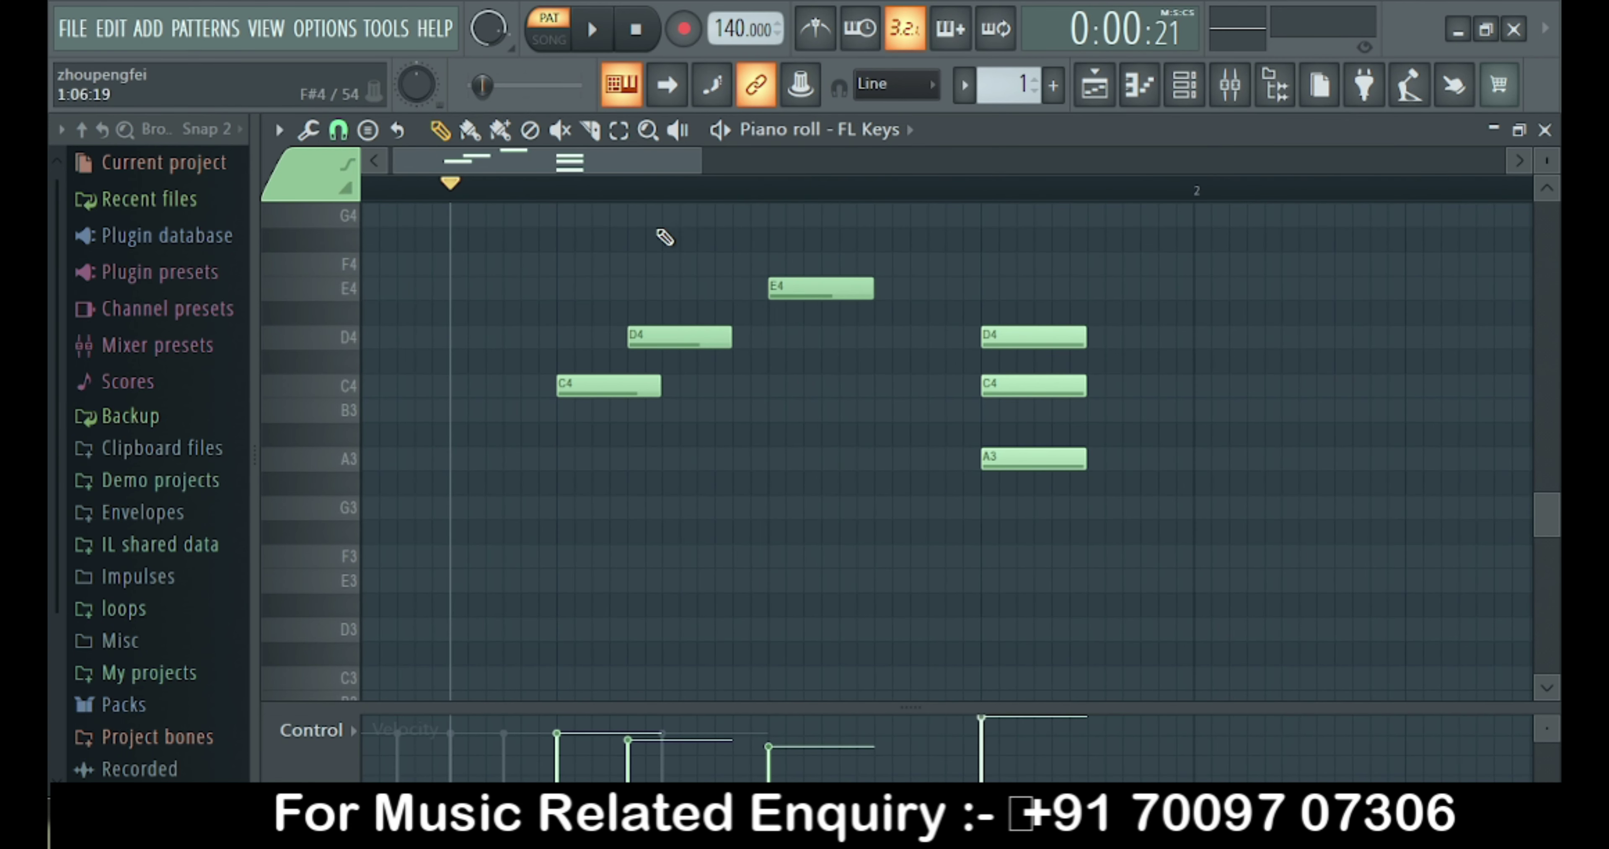
Set the snap to Step, move the strummed D4 one step and C4 two steps forward, and discard a trial B3 note.
{"action": "left_click", "coordinate": [338, 130]}
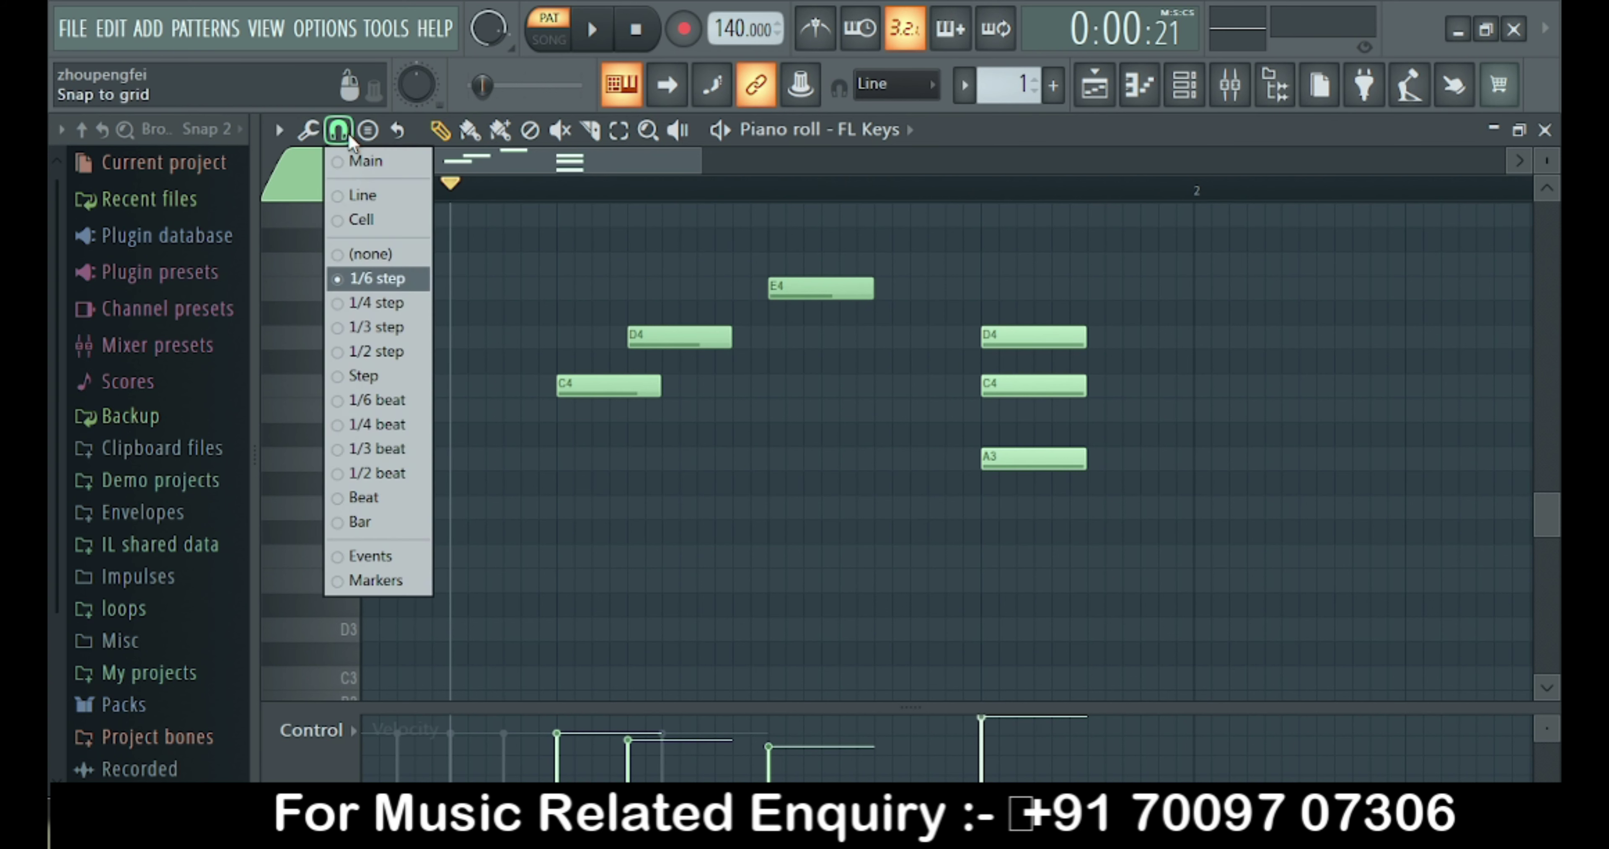
{"action": "left_click", "coordinate": [407, 378]}
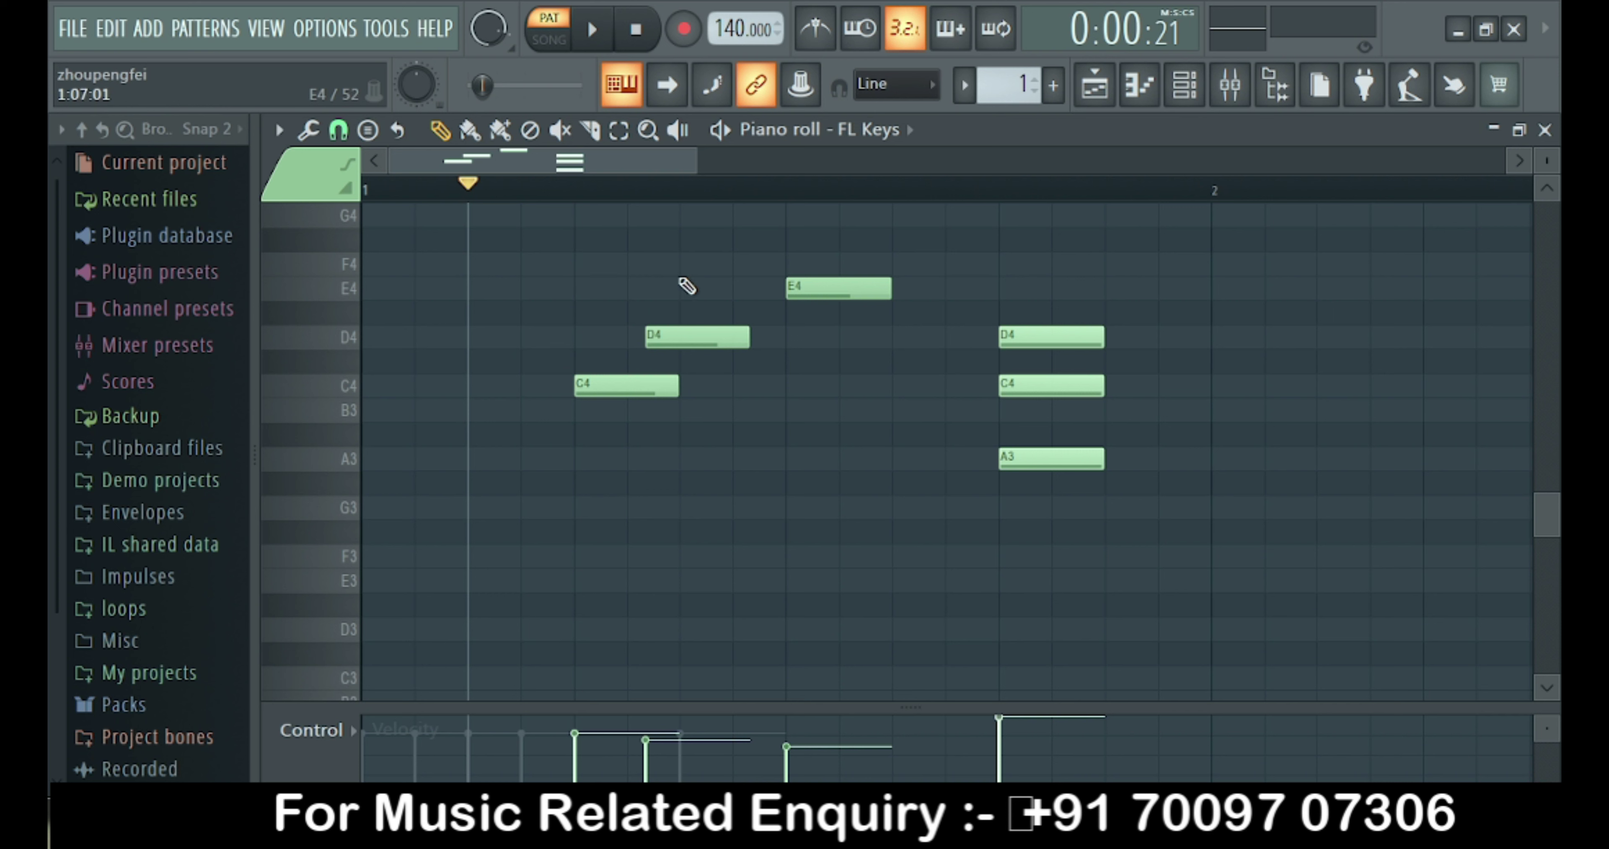
{"action": "left_click_drag", "start_coordinate": [673, 335], "coordinate": [726, 334]}
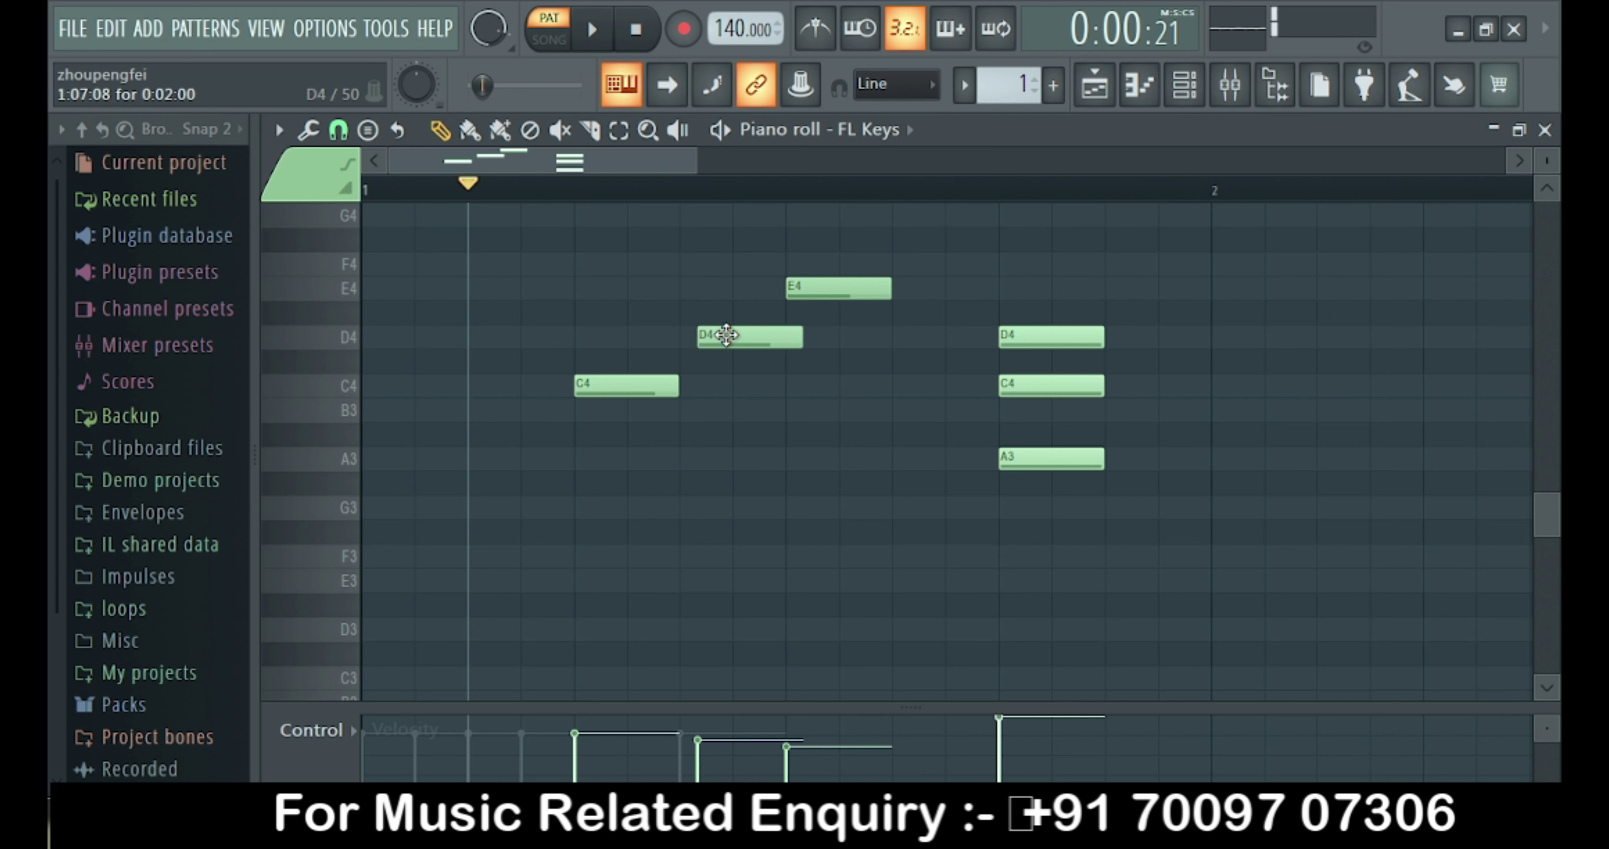
{"action": "left_click_drag", "start_coordinate": [621, 382], "coordinate": [718, 394]}
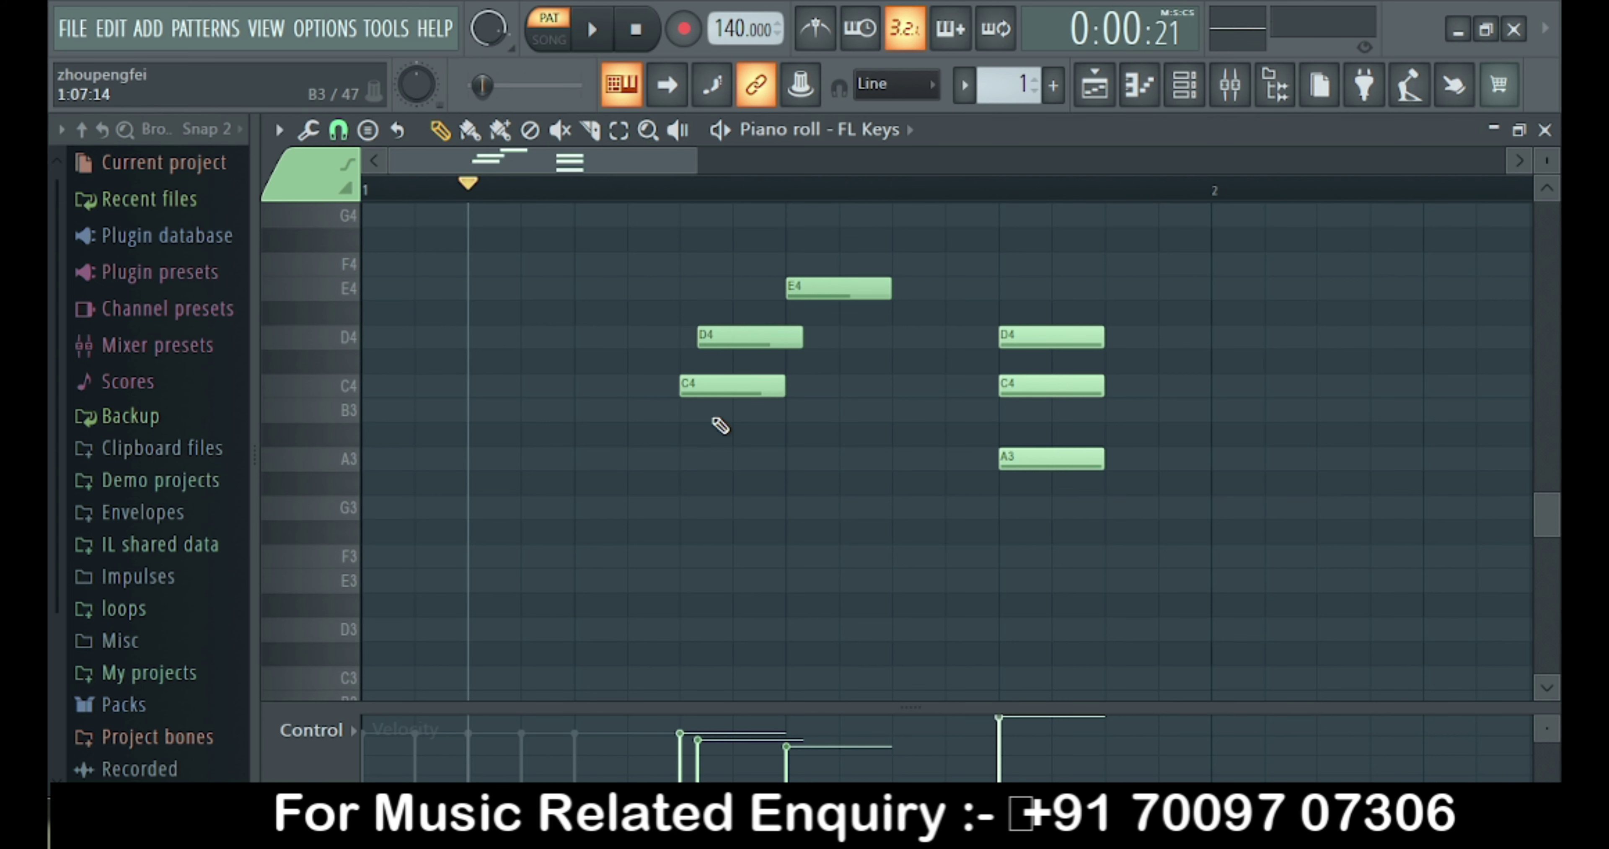
{"action": "left_click", "coordinate": [722, 417]}
{"action": "right_click", "coordinate": [752, 413]}
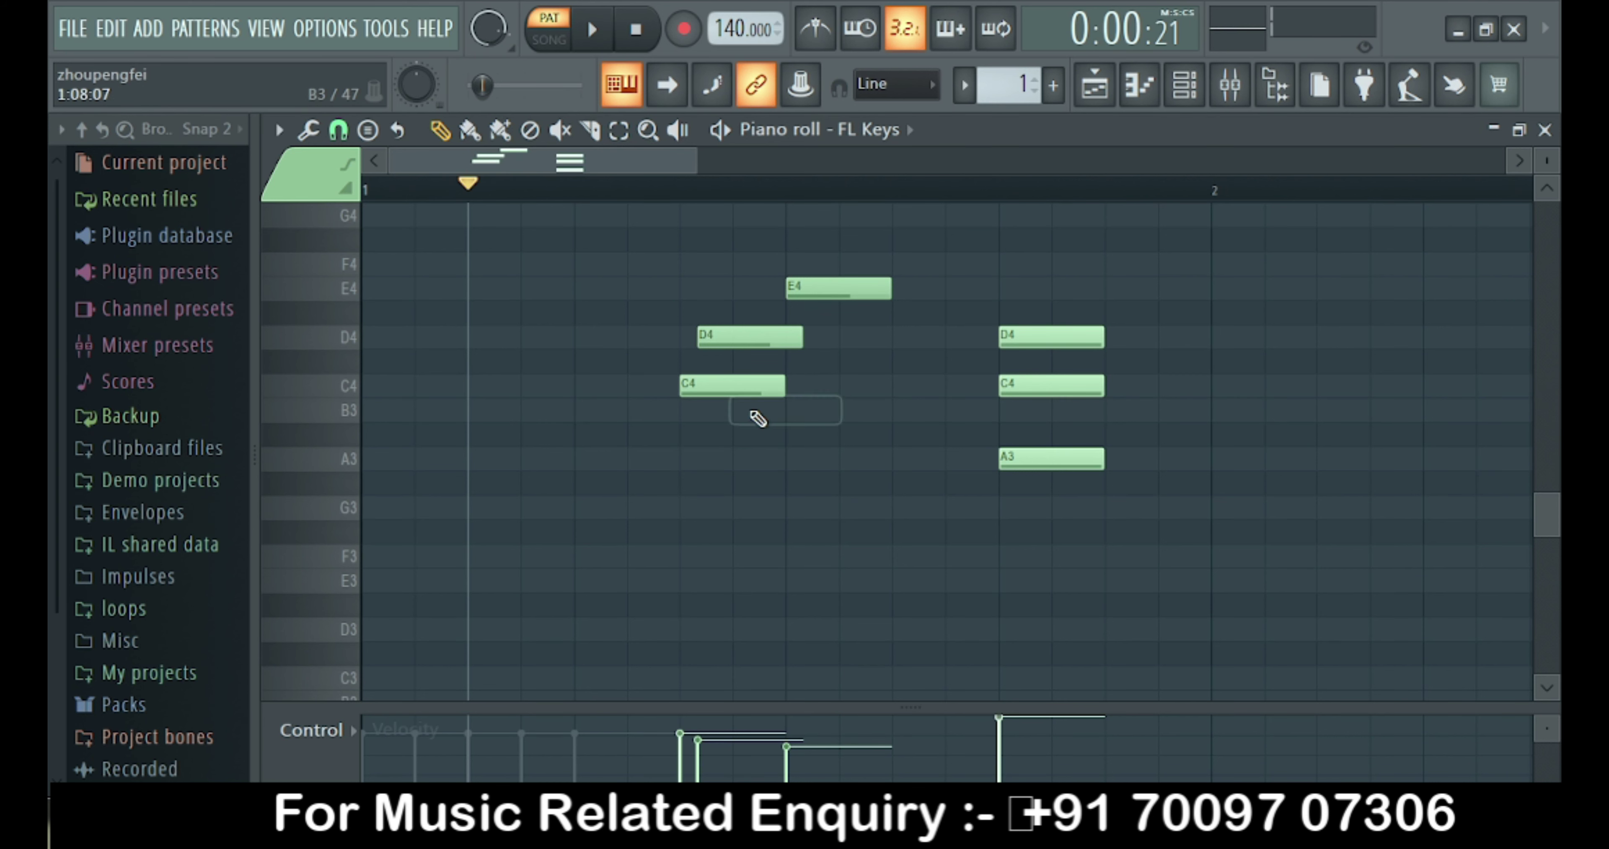
Review the piano roll's stamp list of chords, scales and percussion patterns.
{"action": "left_click", "coordinate": [338, 131]}
{"action": "left_click", "coordinate": [368, 130]}
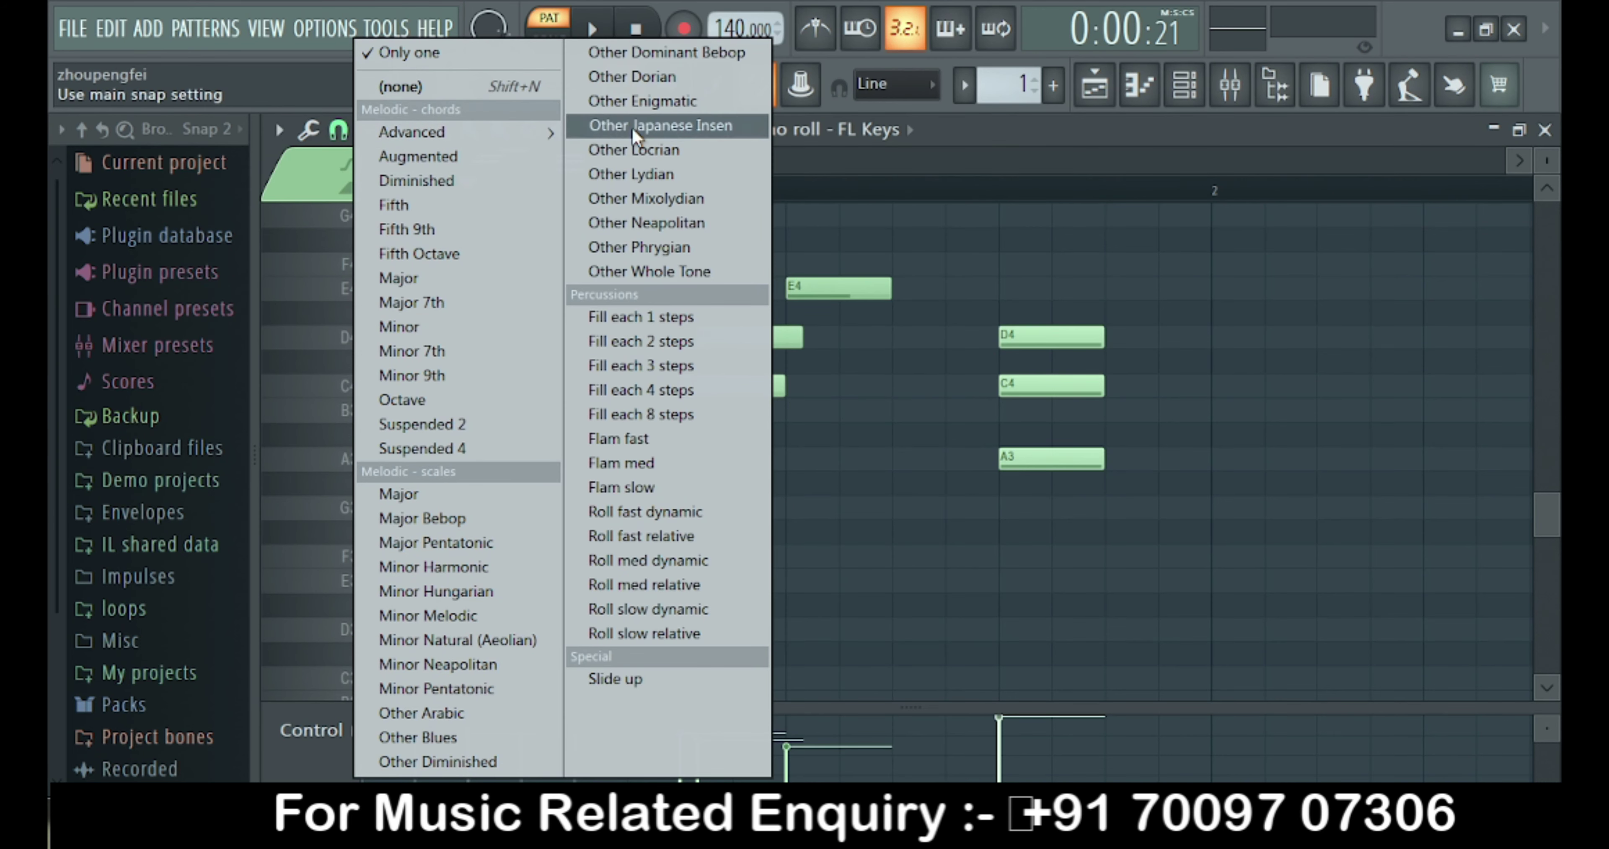
Set the note colour to purple 6 and add an F4 note at step 5 of bar 1.
{"action": "left_click", "coordinate": [318, 180]}
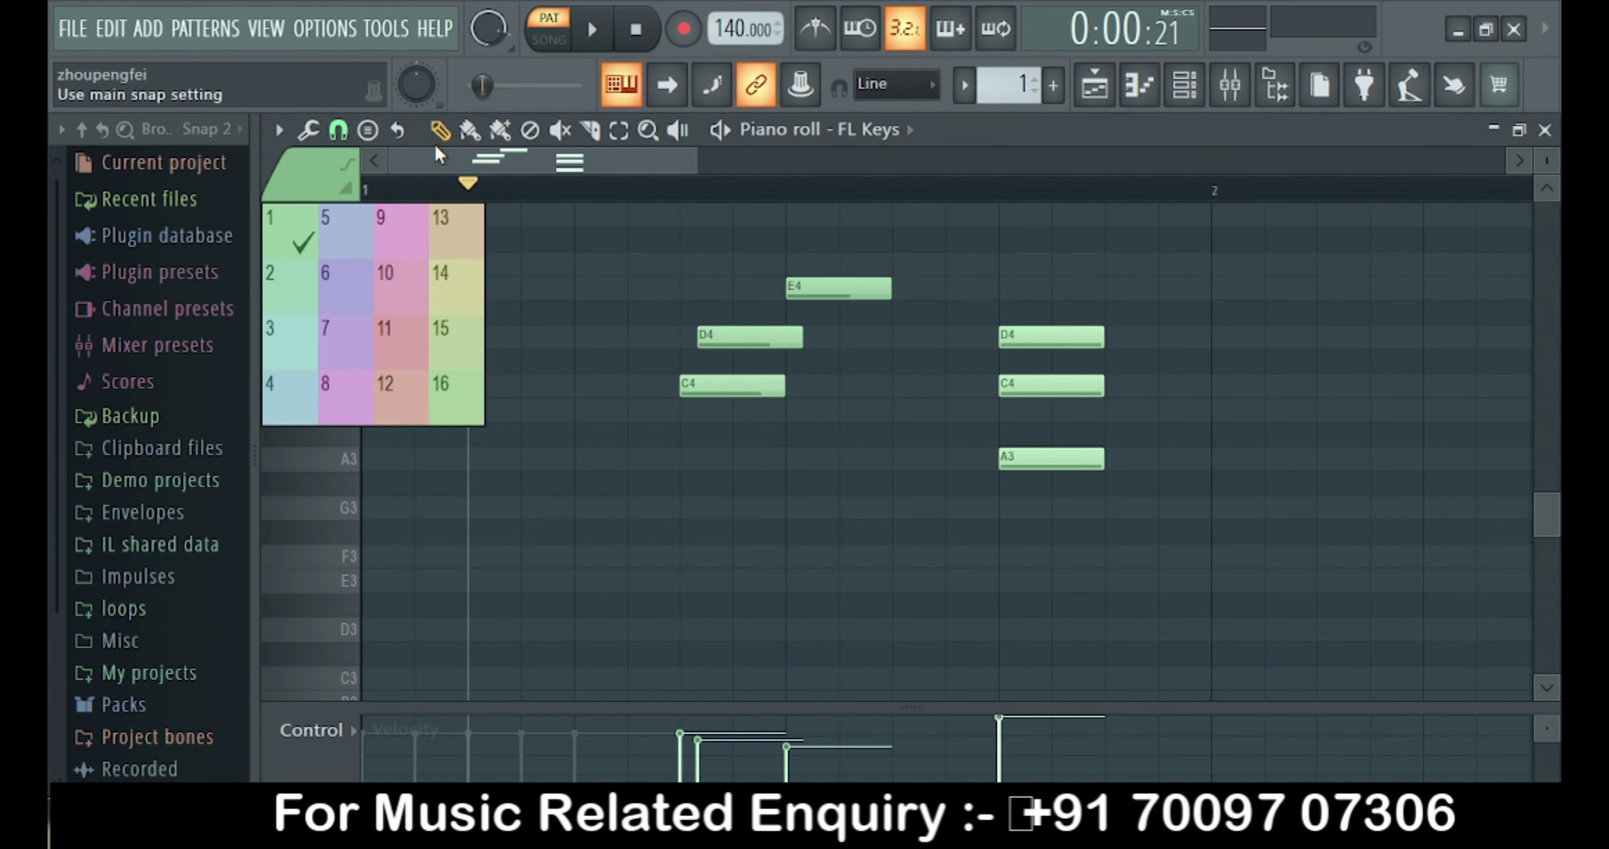
{"action": "left_click", "coordinate": [356, 309]}
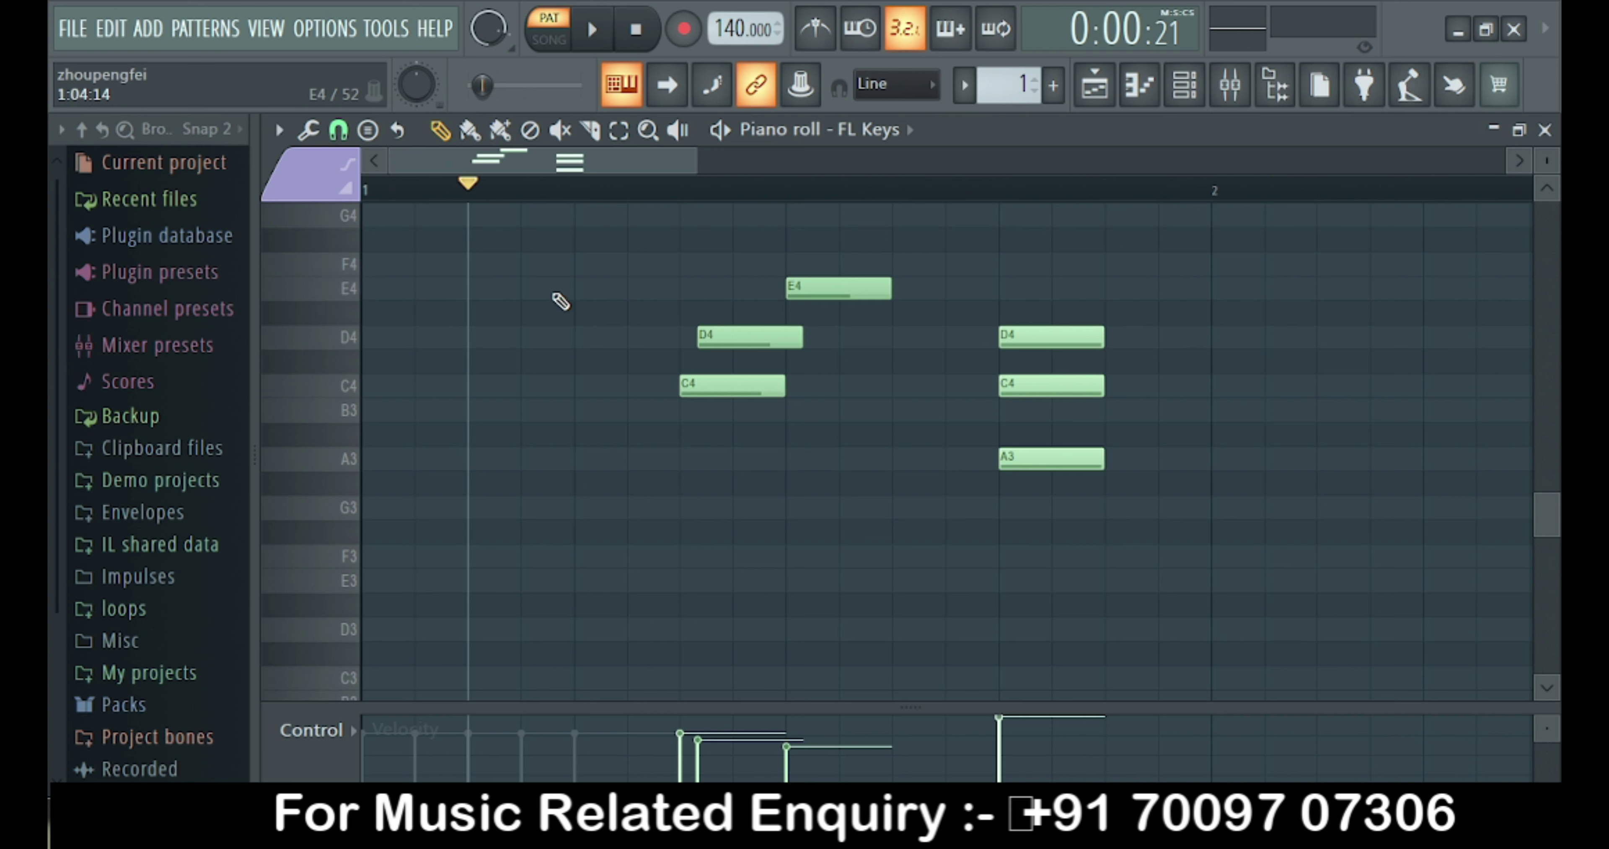
{"action": "left_click", "coordinate": [577, 265]}
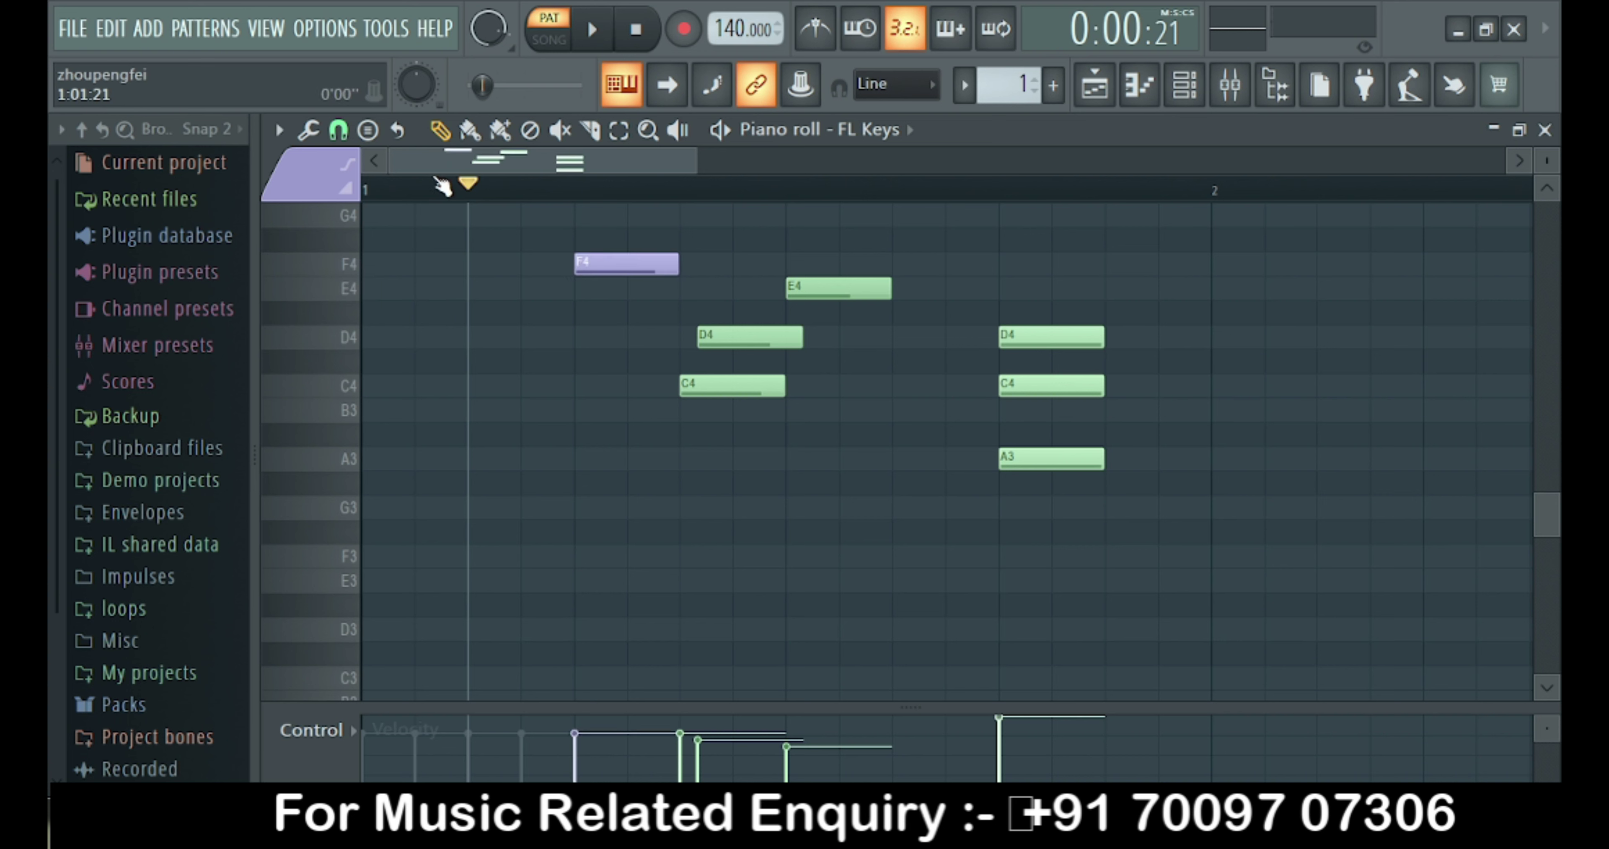
Set the note colour to pink 11 and delete the purple F4 trial note.
{"action": "left_click", "coordinate": [311, 178]}
{"action": "left_click", "coordinate": [387, 336]}
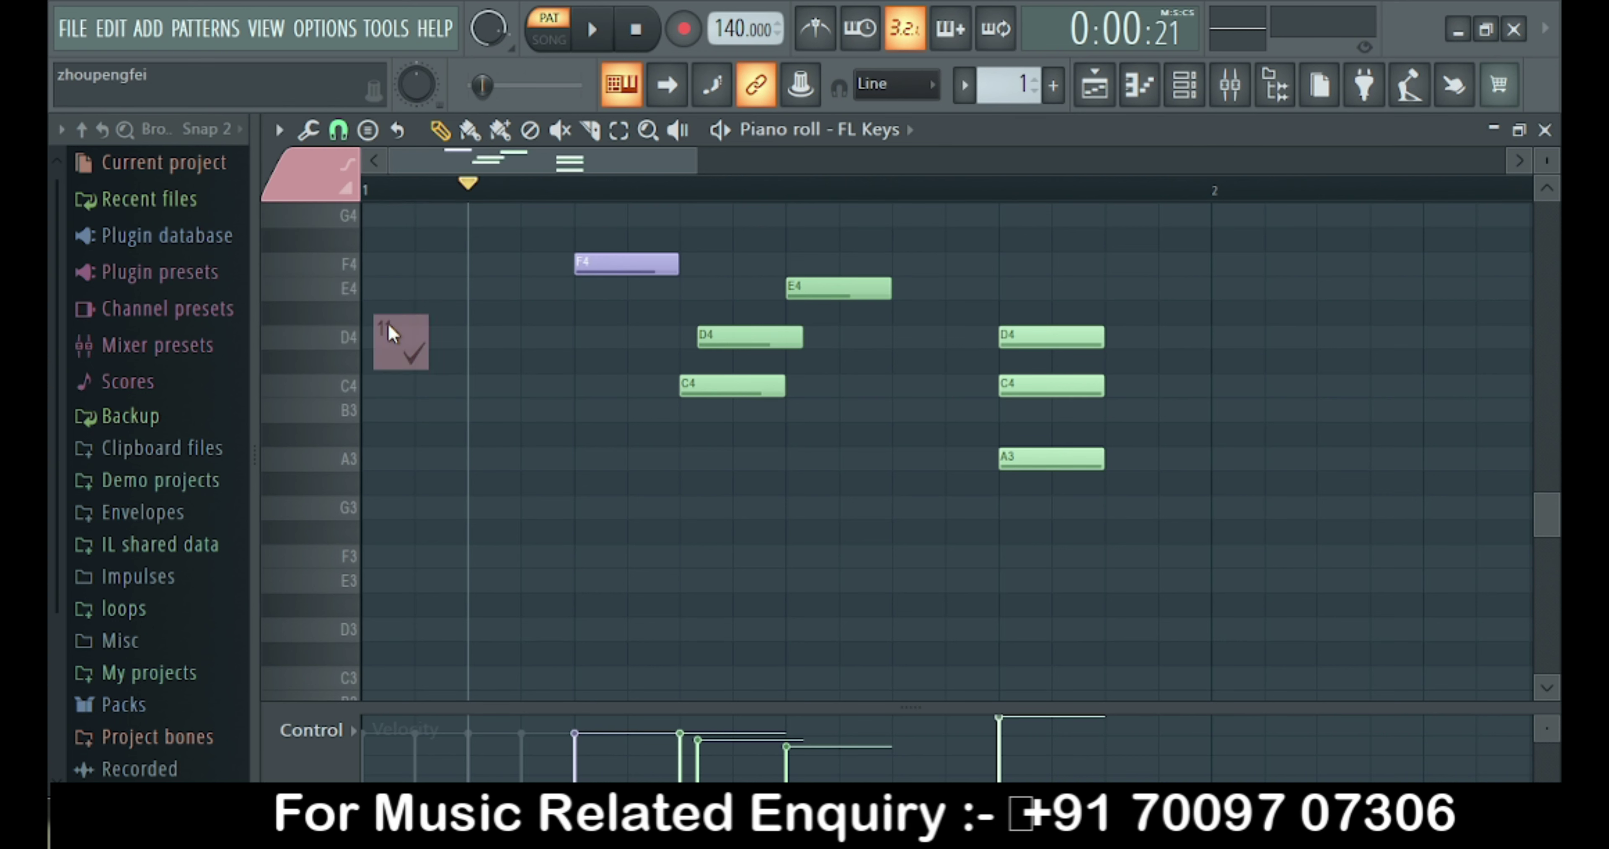
{"action": "left_click", "coordinate": [788, 240]}
{"action": "right_click", "coordinate": [667, 267]}
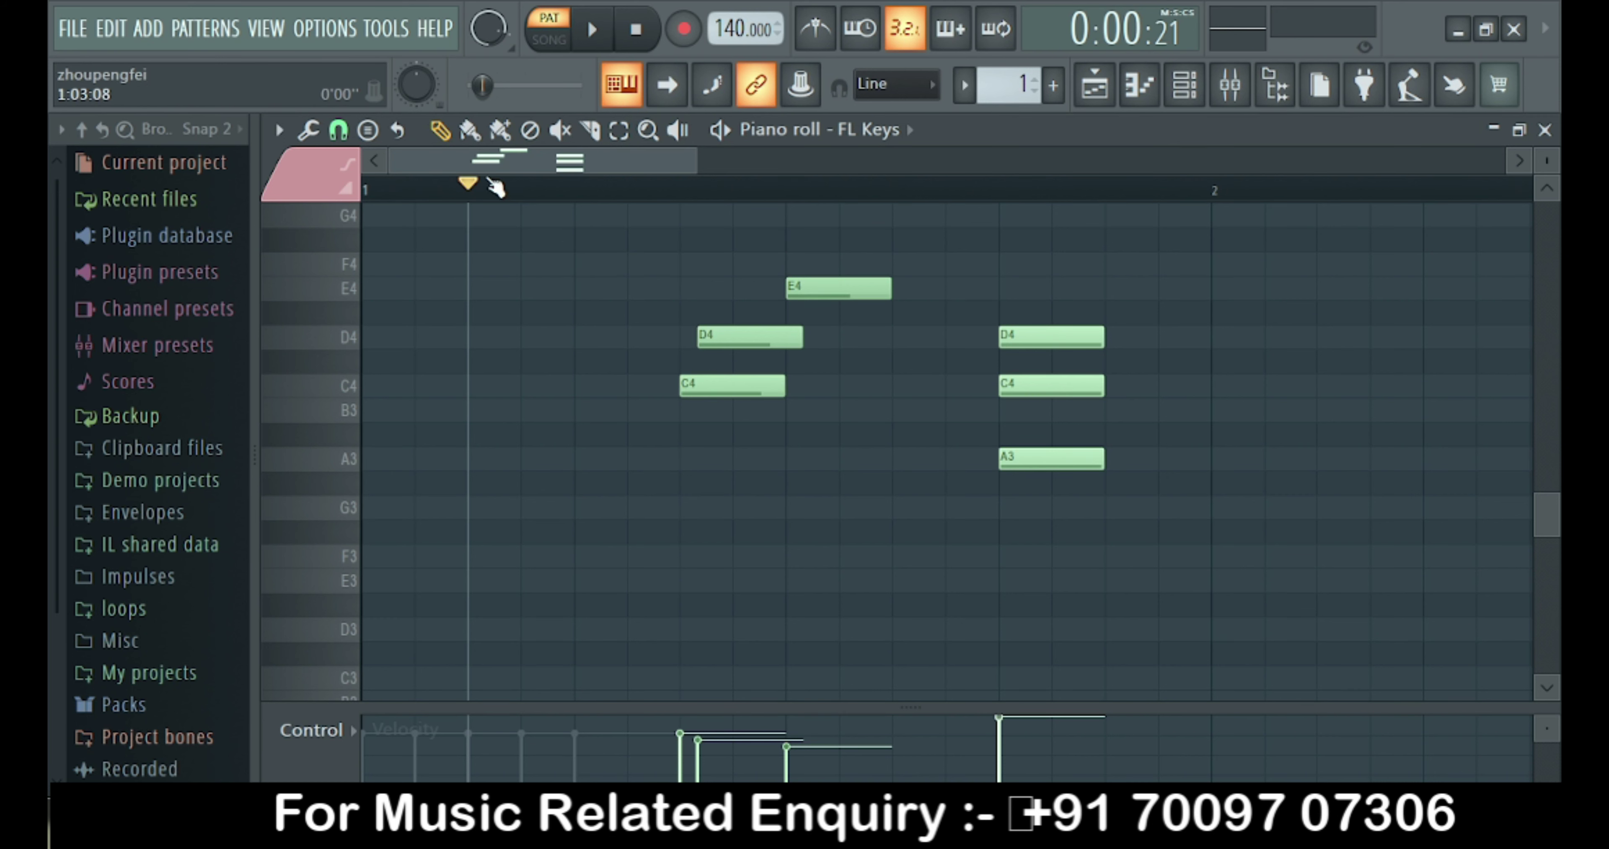
Show the piano roll's step channel loop marker briefly and switch it off again.
{"action": "left_click", "coordinate": [404, 135]}
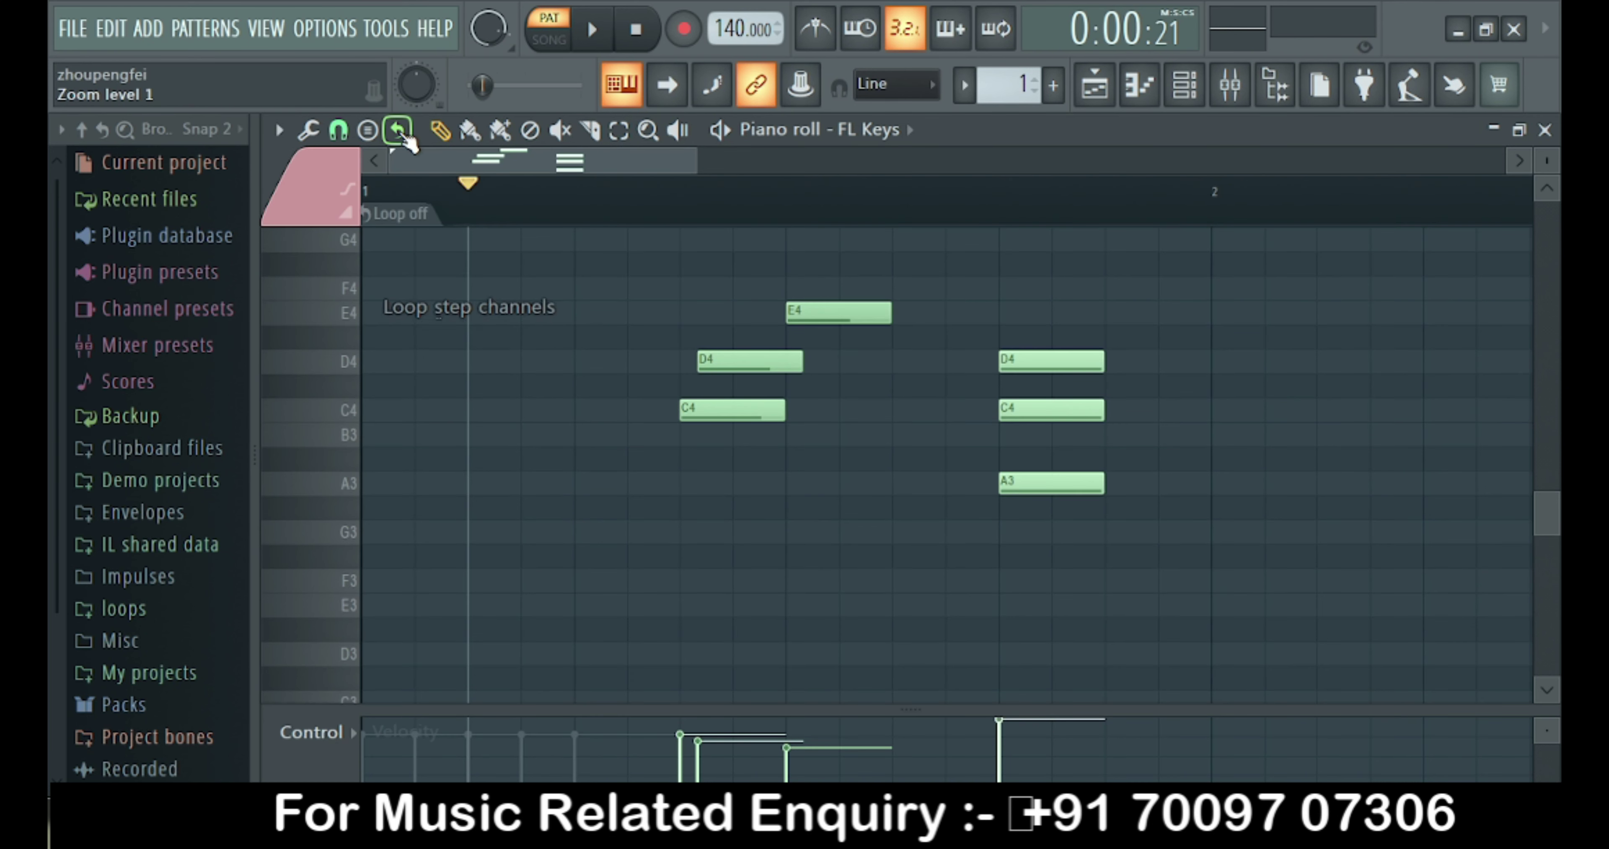
{"action": "left_click", "coordinate": [404, 136]}
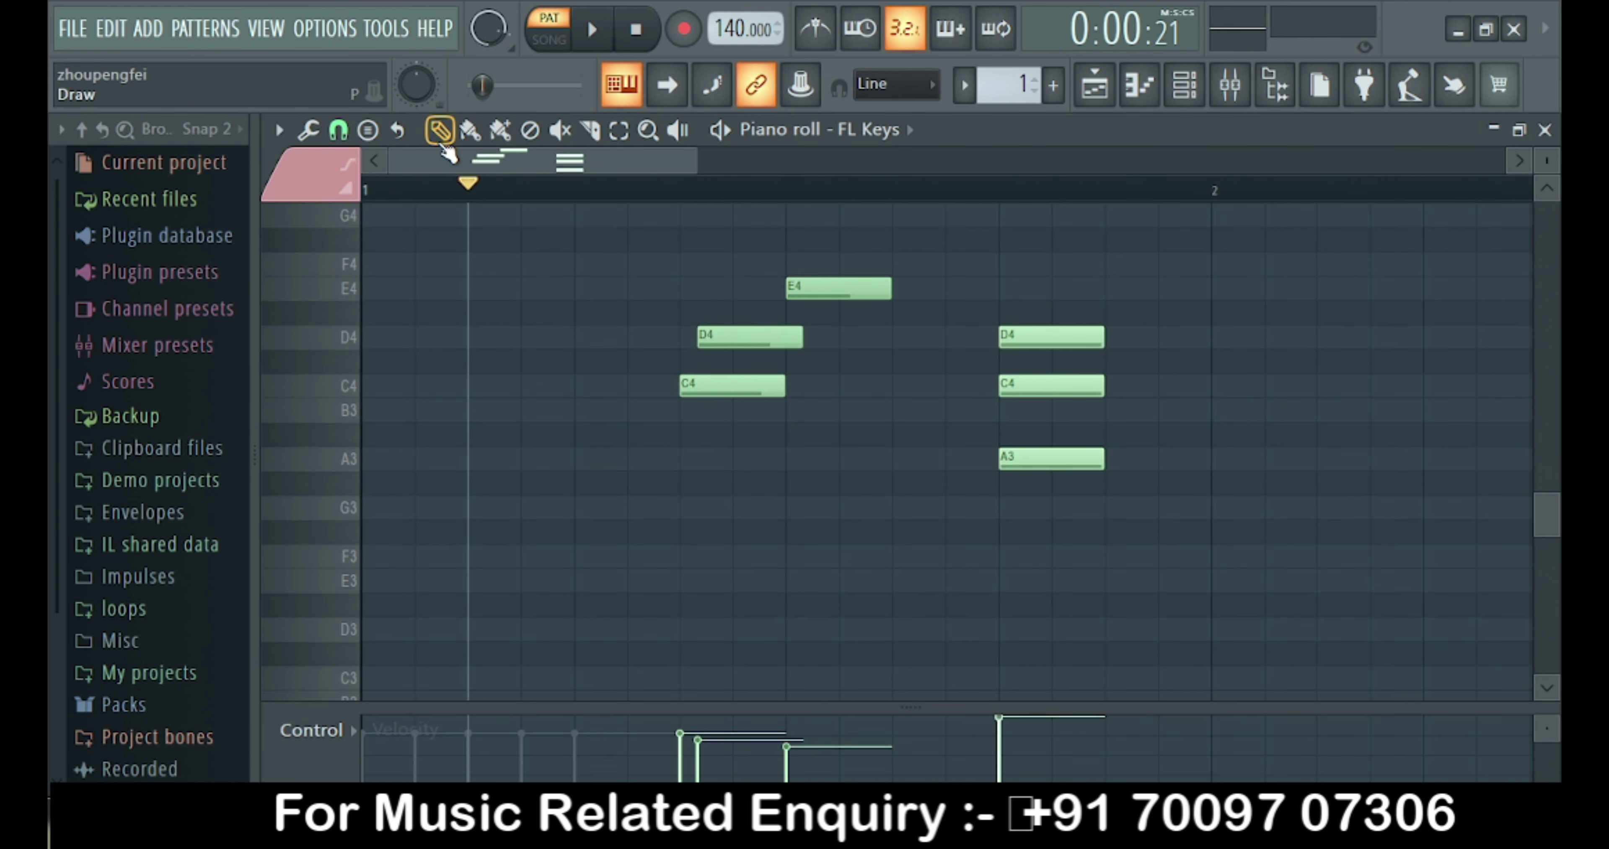